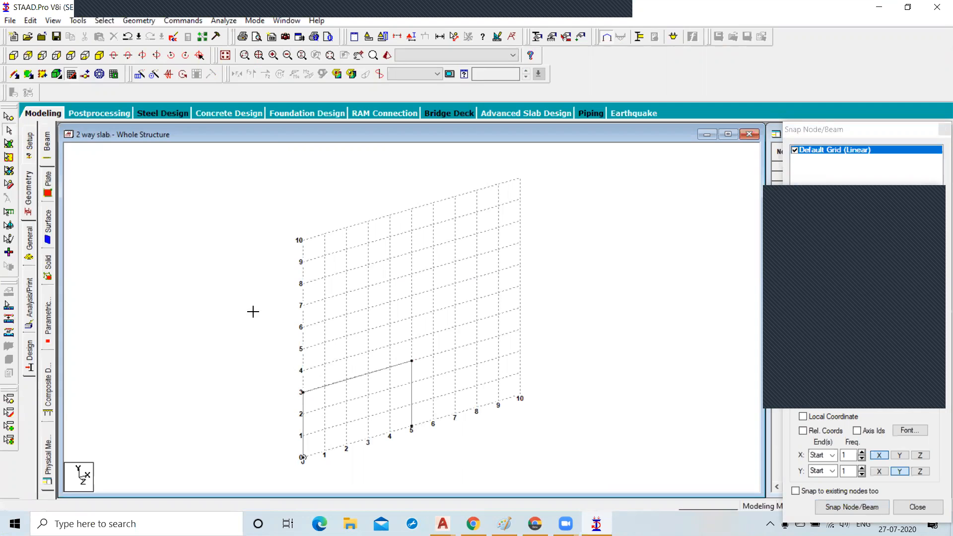
Translationally repeat the frame once along Z at the default 5 m spacing with linked steps.
click(139, 74)
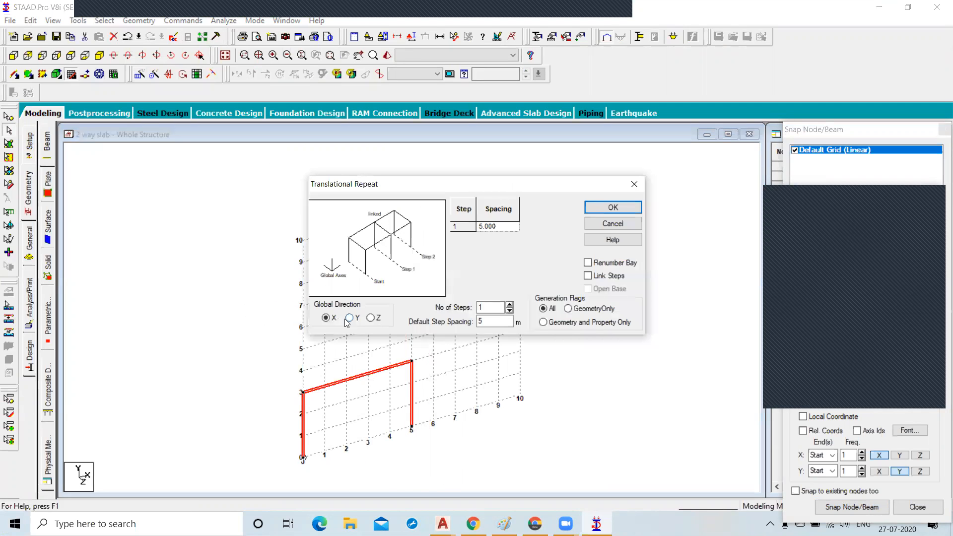
click(371, 317)
click(494, 320)
click(588, 276)
click(611, 207)
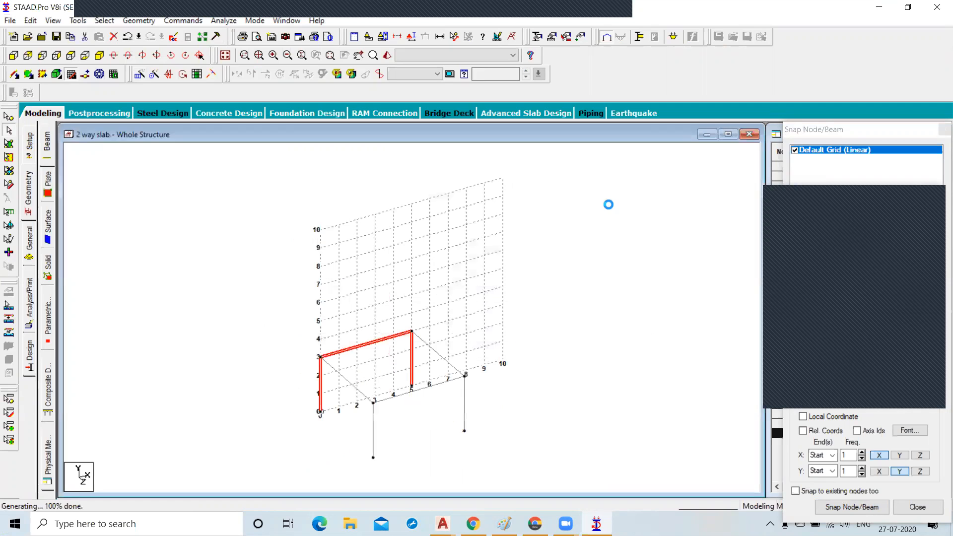
click(577, 298)
scroll(393, 422, up, 3)
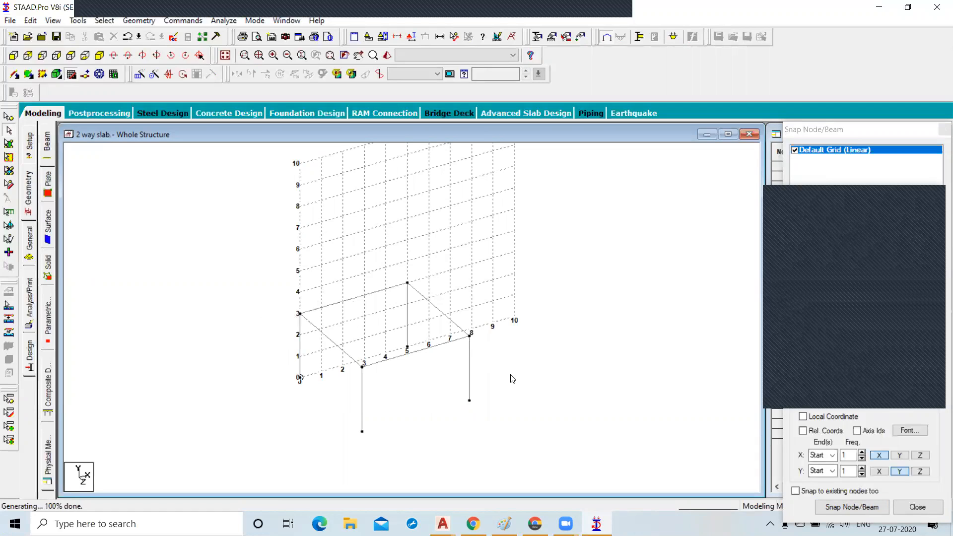
scroll(396, 408, up, 1)
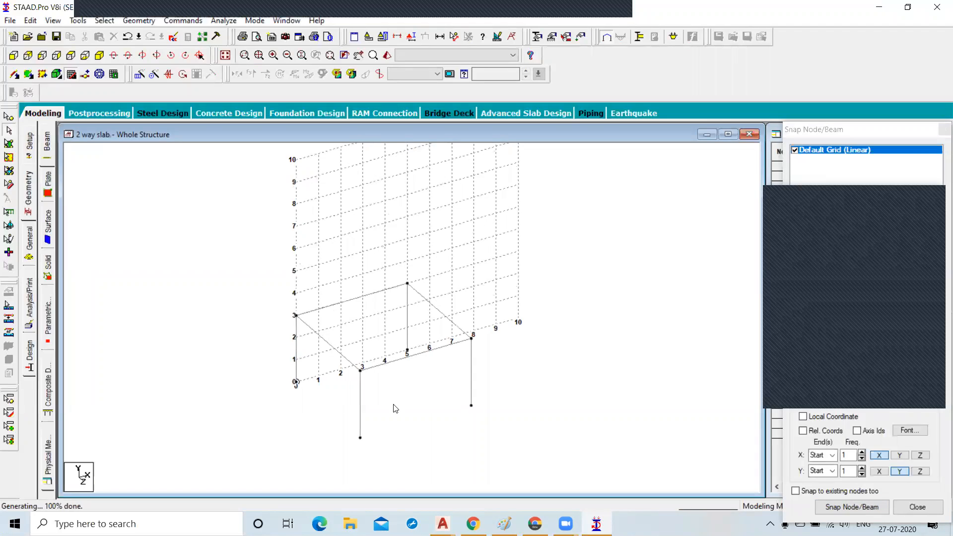
middle_drag(397, 415, 395, 349)
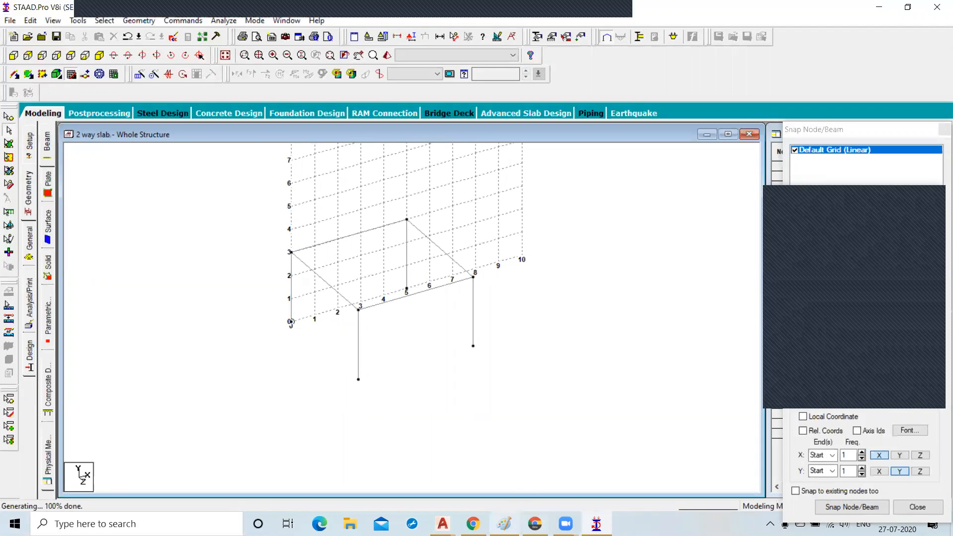
Switch to Paint and sketch a rectangle with lines running from its corners toward the middle.
mouse_move(473, 523)
click(504, 523)
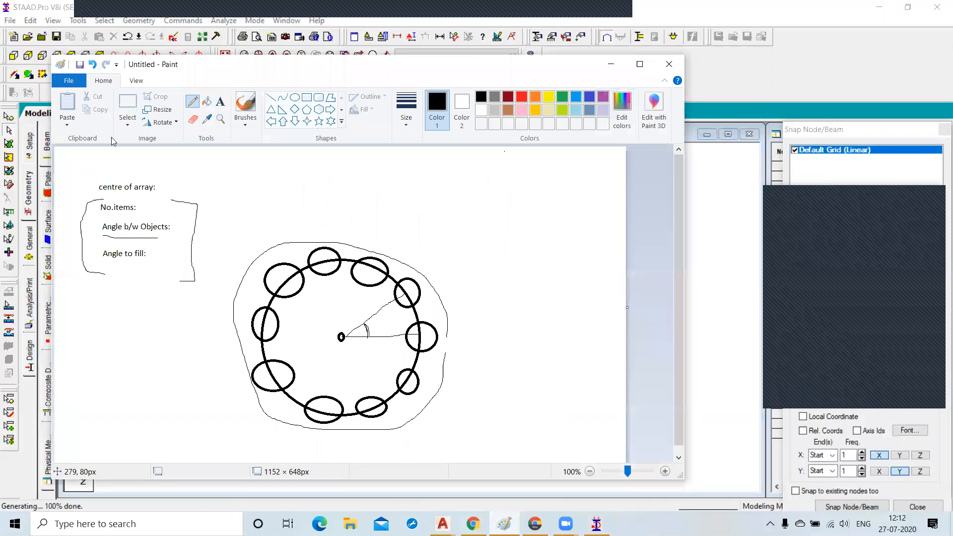
click(306, 98)
drag(431, 181, 568, 264)
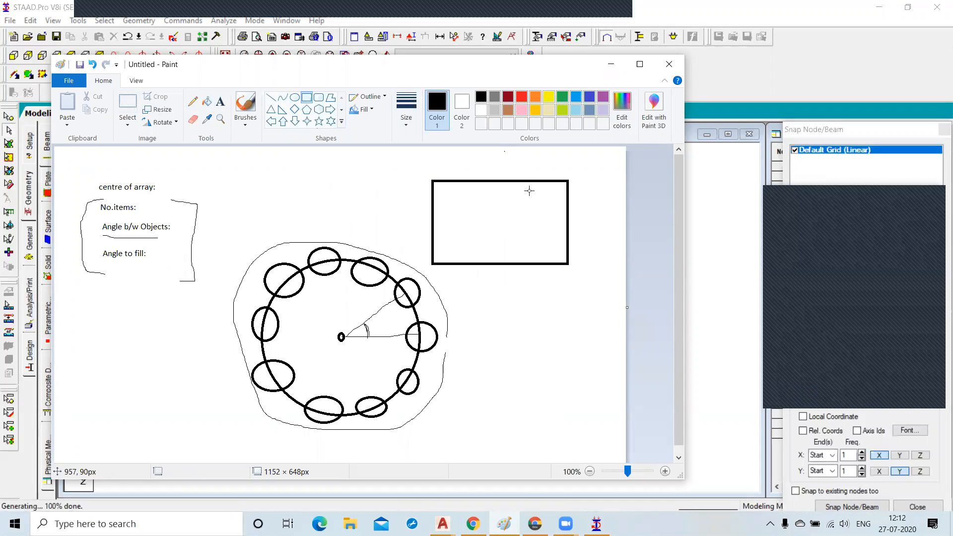
click(270, 97)
mouse_move(432, 181)
mouse_down()
mouse_move(494, 230)
mouse_move(482, 224)
mouse_up()
mouse_move(435, 261)
mouse_down()
mouse_move(451, 232)
mouse_move(511, 221)
mouse_move(566, 182)
mouse_up()
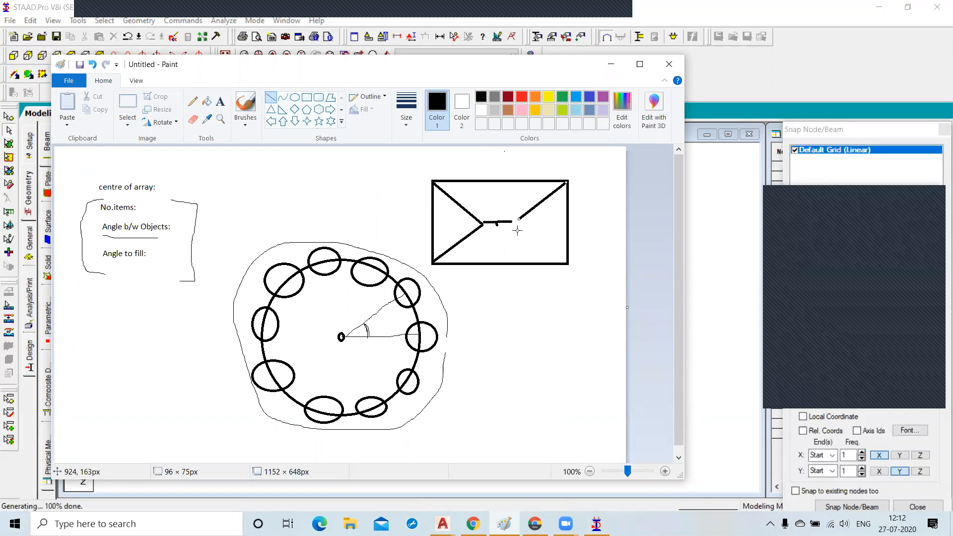
drag(517, 221, 571, 264)
Draw a cross of two crossing lines beside the rectangle, then minimize Paint.
click(529, 306)
drag(488, 331, 629, 343)
drag(556, 298, 551, 335)
drag(545, 370, 547, 370)
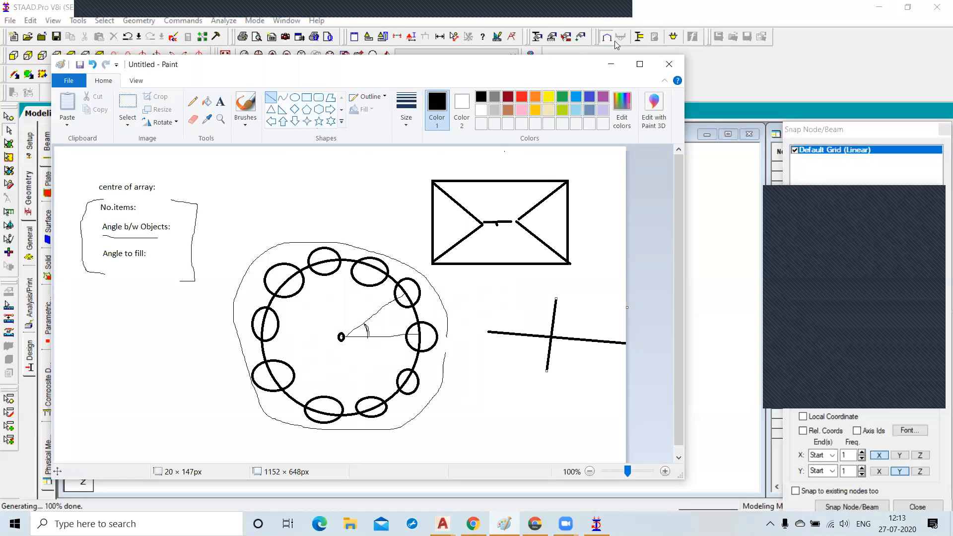
click(611, 64)
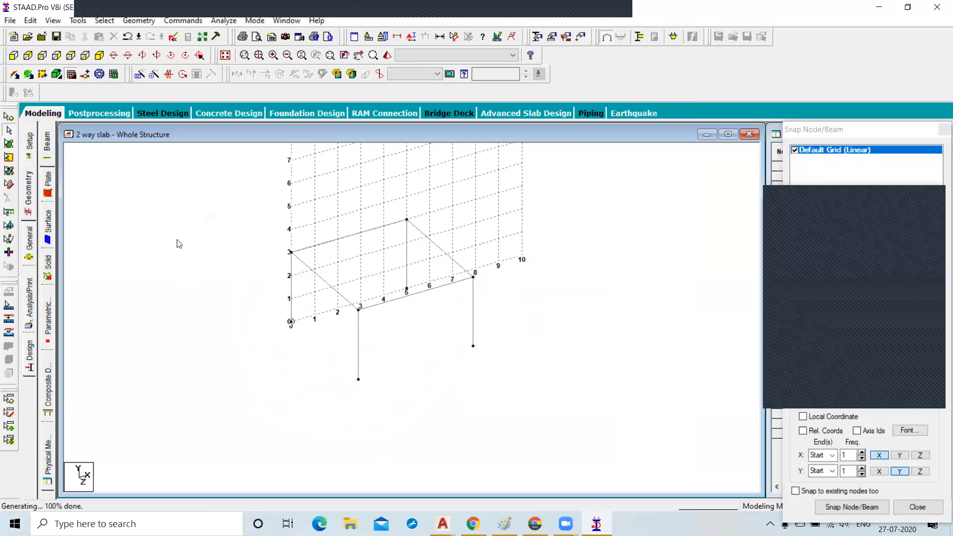
Define a concrete rectangular beam section with YD 0.23 m and ZD 0.23 m.
click(28, 246)
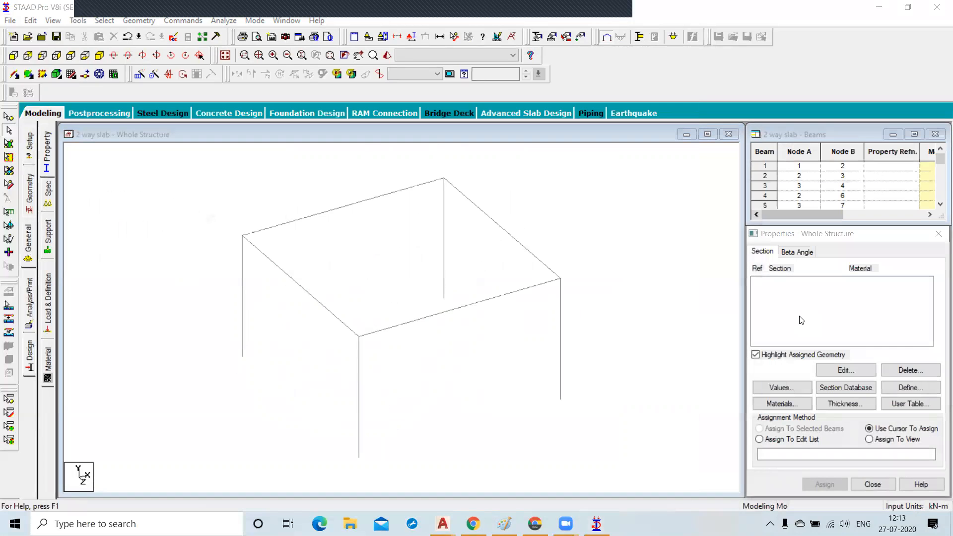
click(917, 392)
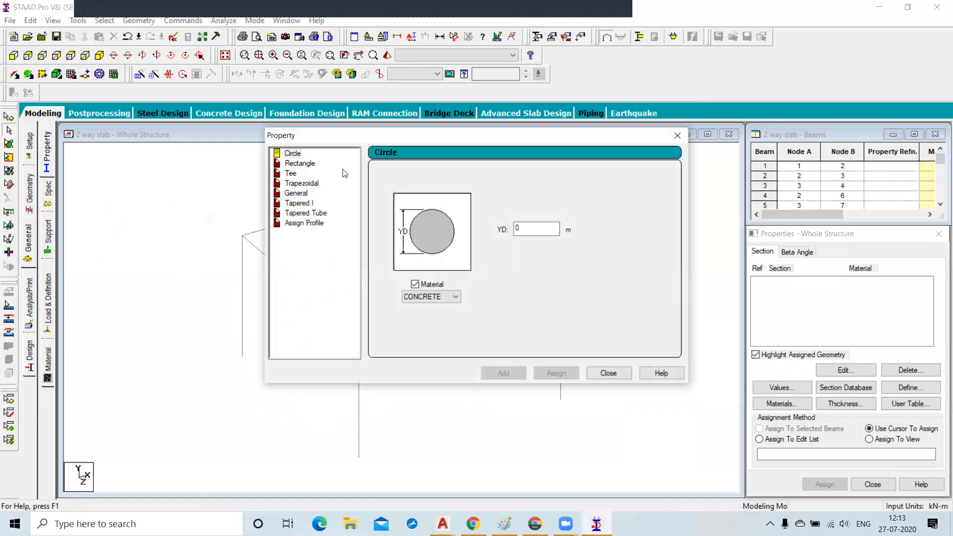
click(303, 164)
key(Tab)
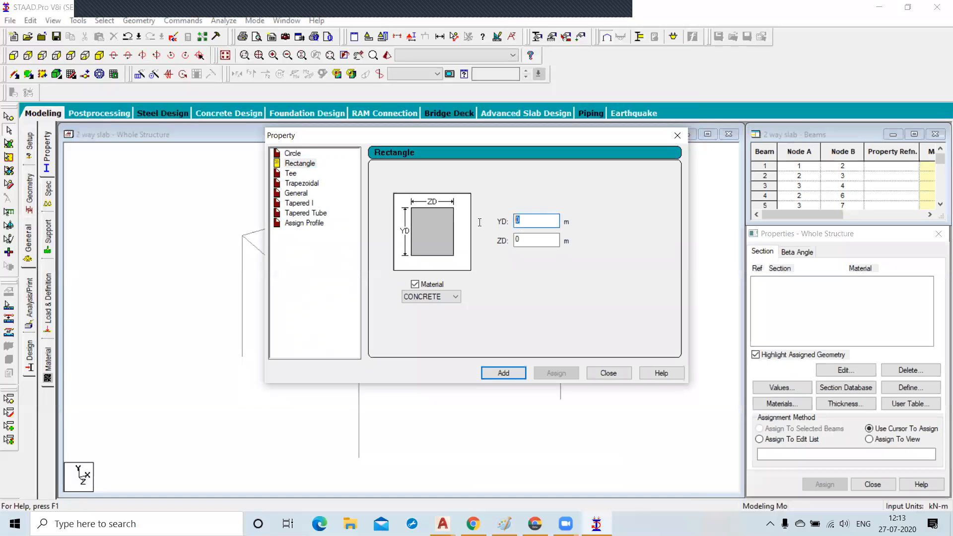
text(.)
click(543, 240)
text(.23)
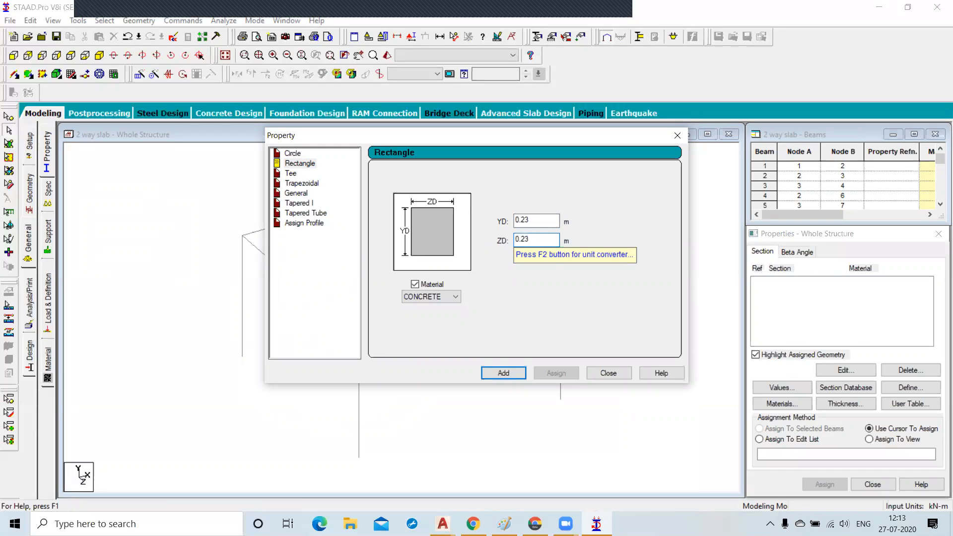
click(502, 373)
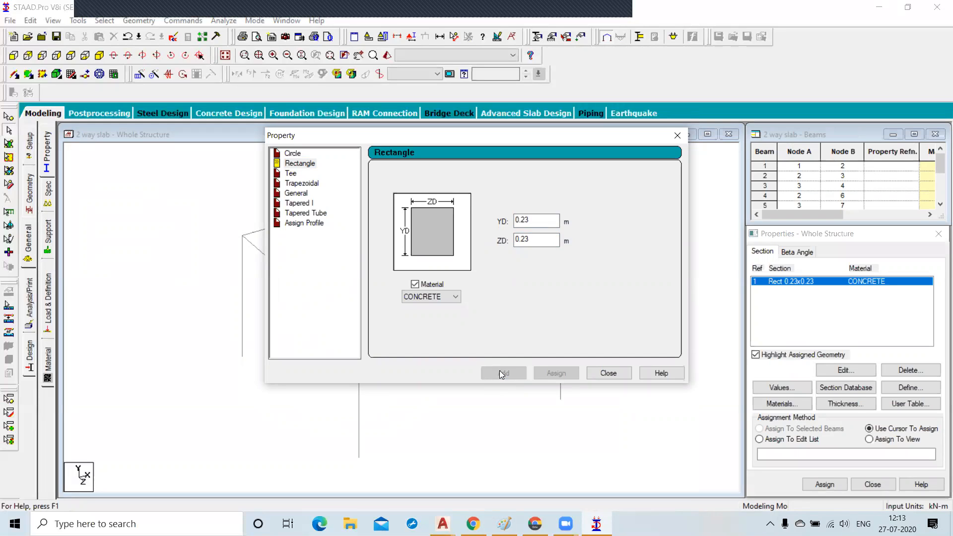
click(609, 373)
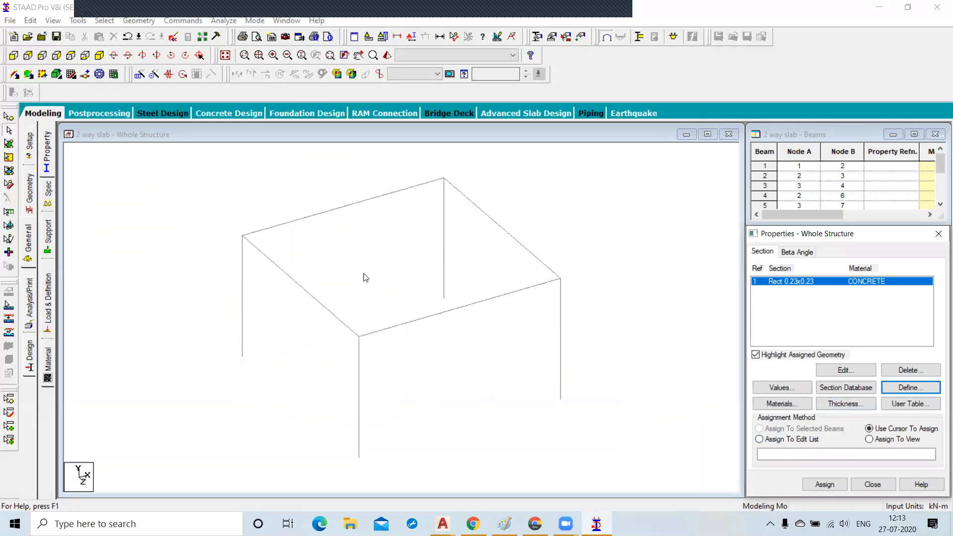
Define a concrete plate element thickness of 0.150 m at all four nodes.
click(846, 405)
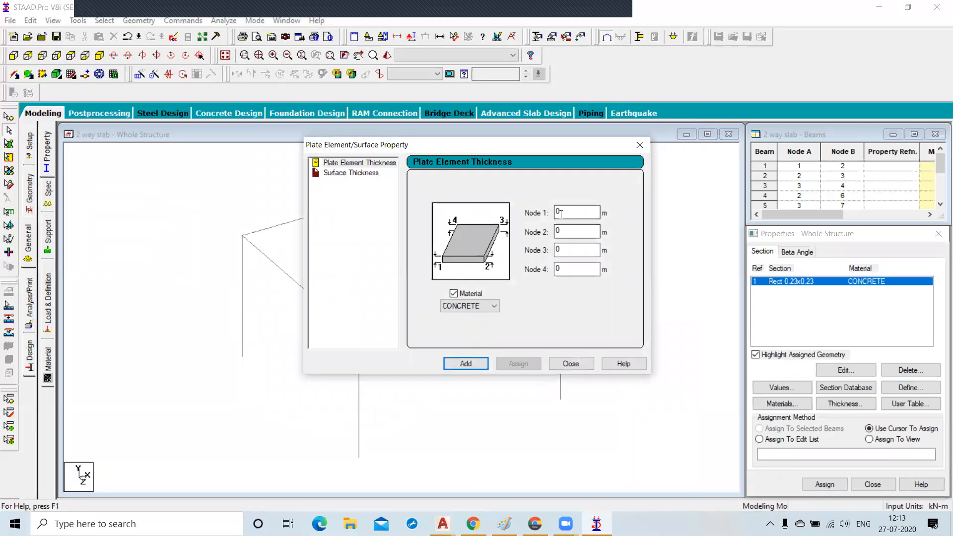
click(576, 215)
text(.)
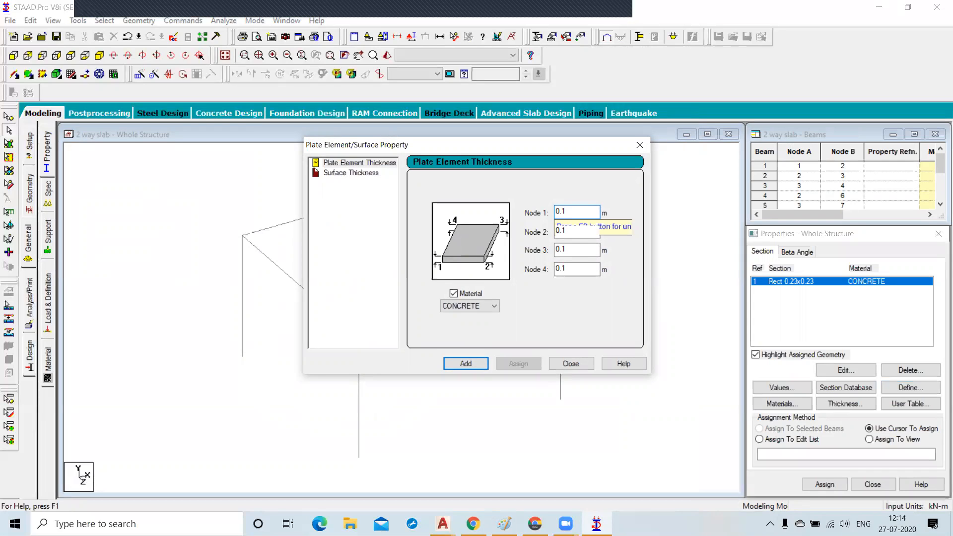
text(150)
click(474, 367)
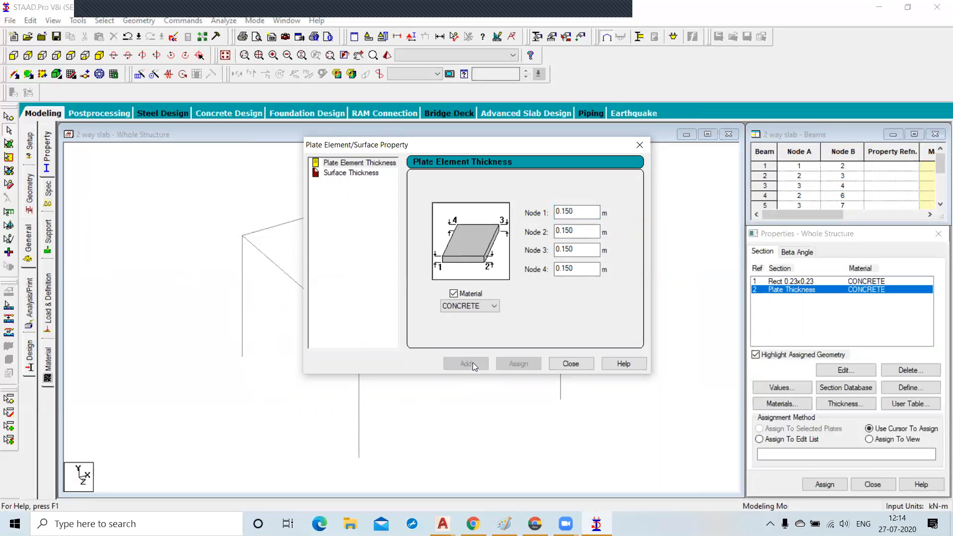
click(570, 363)
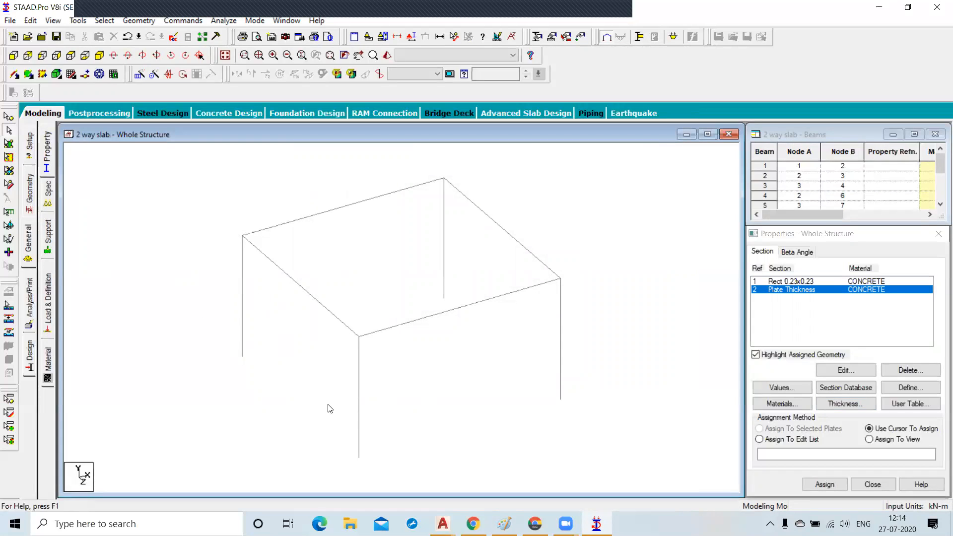
Assign the 0.23x0.23 rectangular section to the four columns.
click(775, 281)
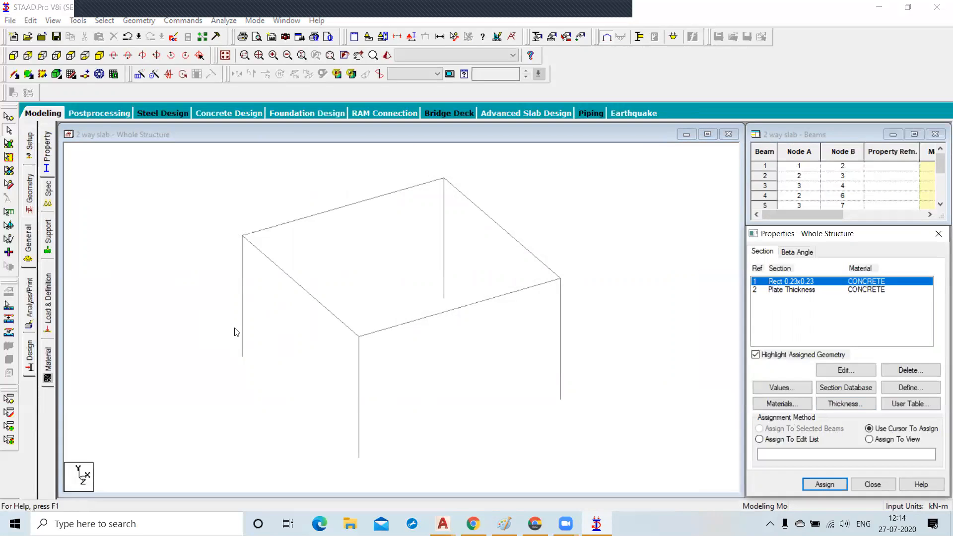
click(242, 339)
ctrl+click(444, 240)
ctrl+click(560, 372)
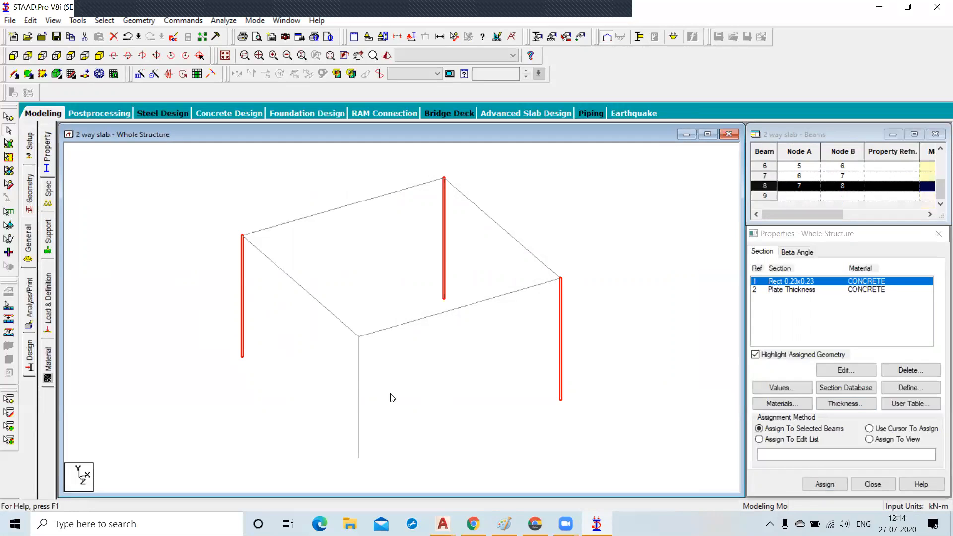
ctrl+click(359, 371)
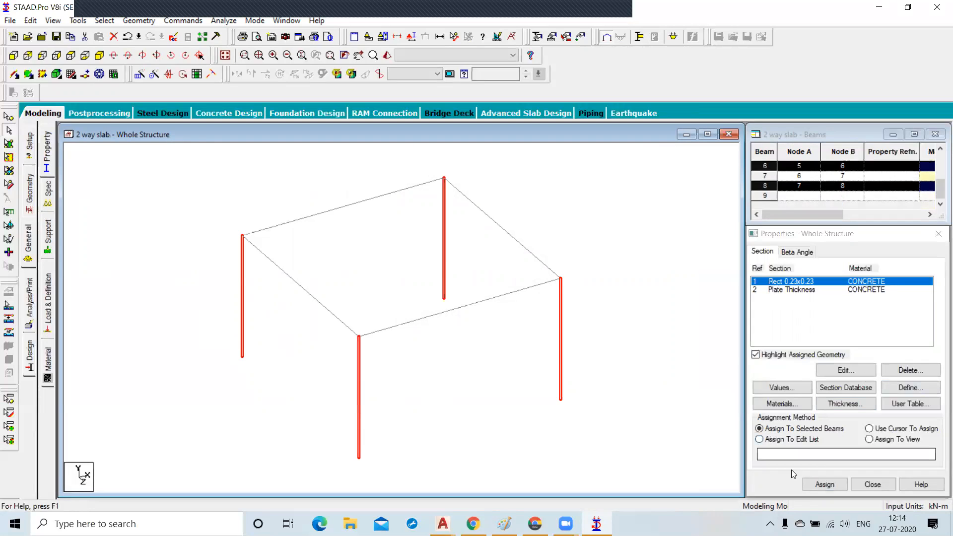
click(816, 485)
click(869, 394)
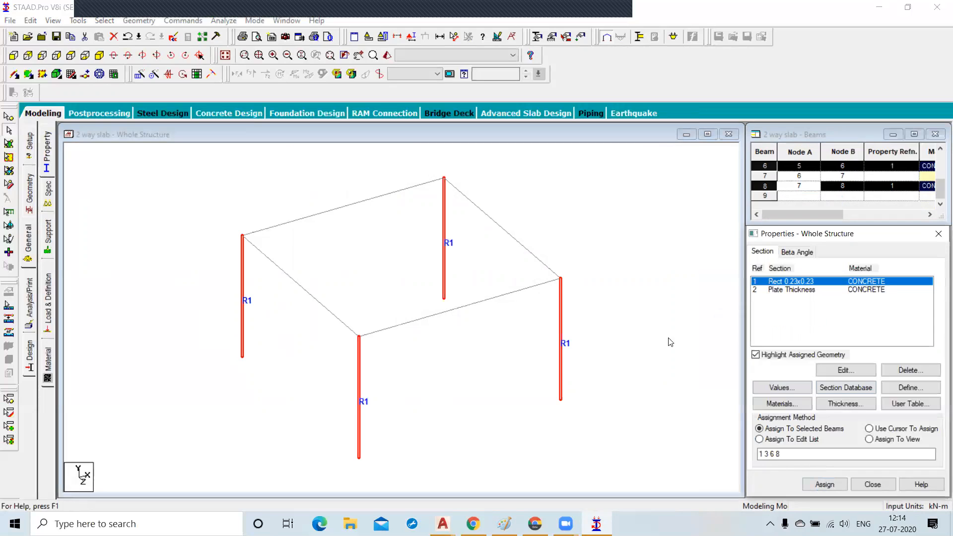
click(665, 340)
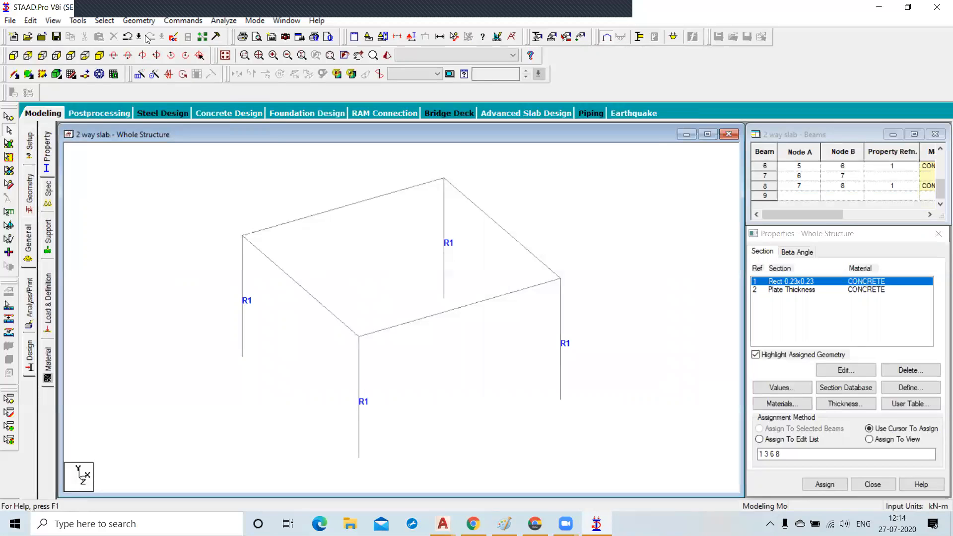
Add a quad plate through the four top corner nodes of the frame.
click(139, 21)
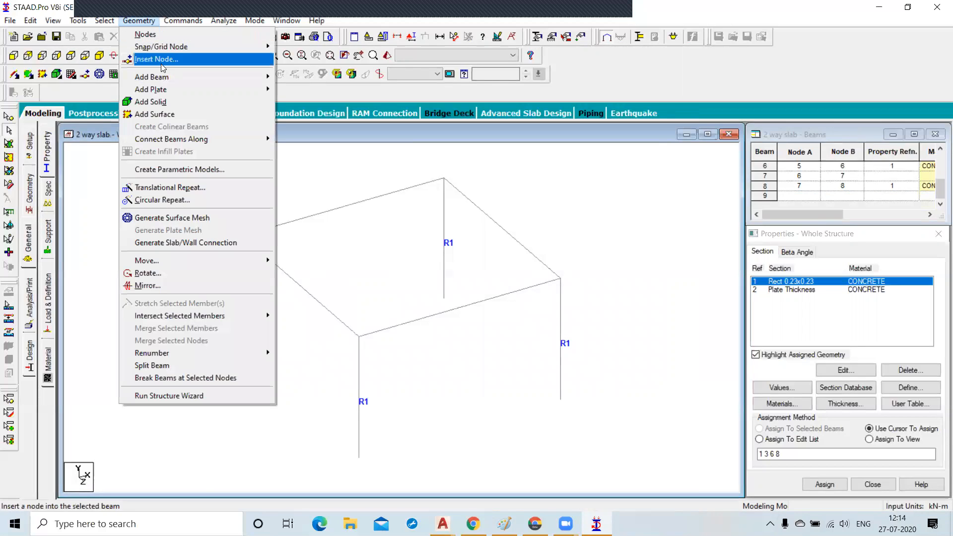
mouse_move(171, 94)
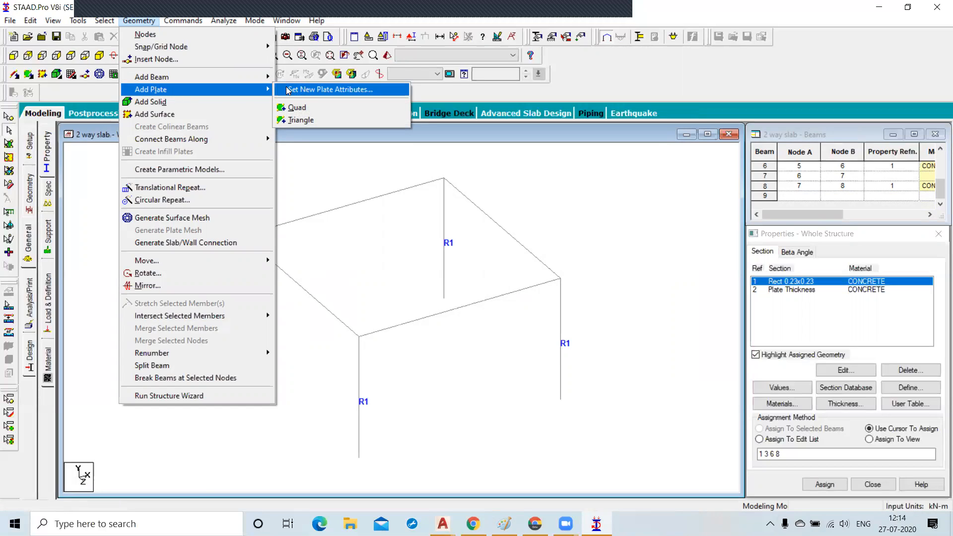
click(298, 108)
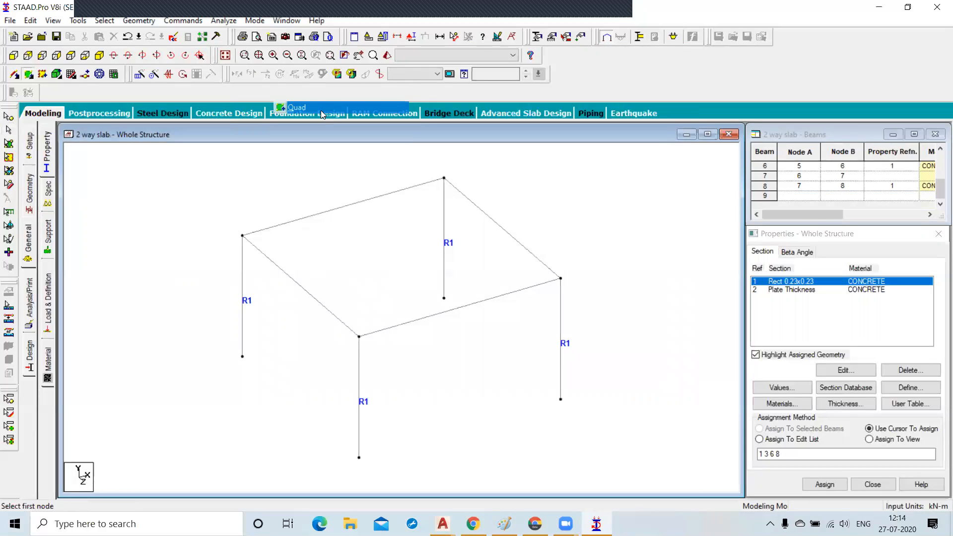
click(243, 235)
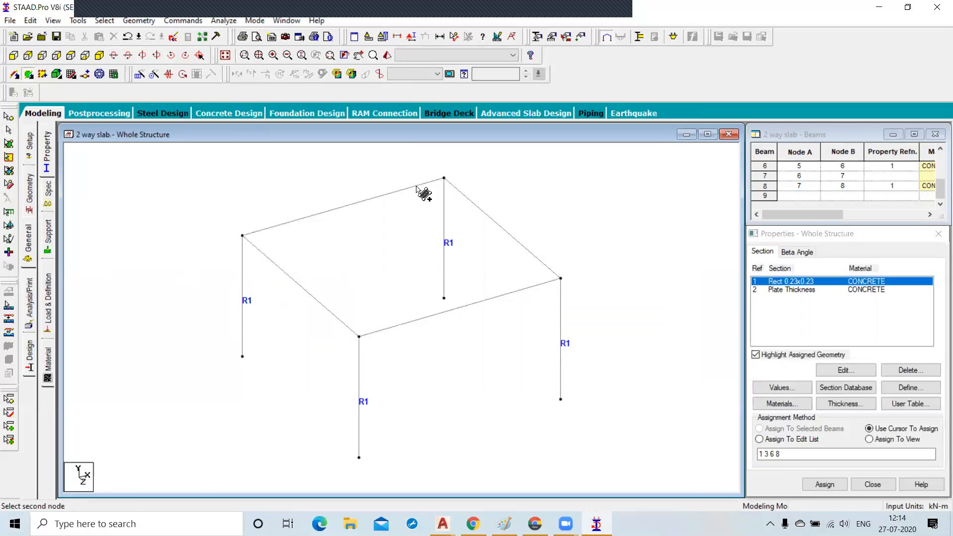
click(443, 178)
click(561, 279)
click(358, 336)
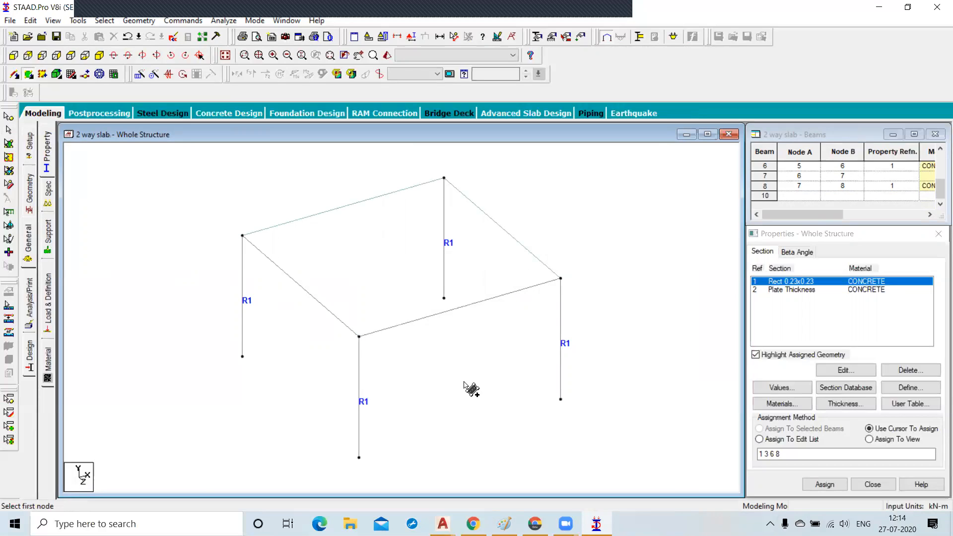
Assign the plate thickness property to the new slab plate.
click(798, 292)
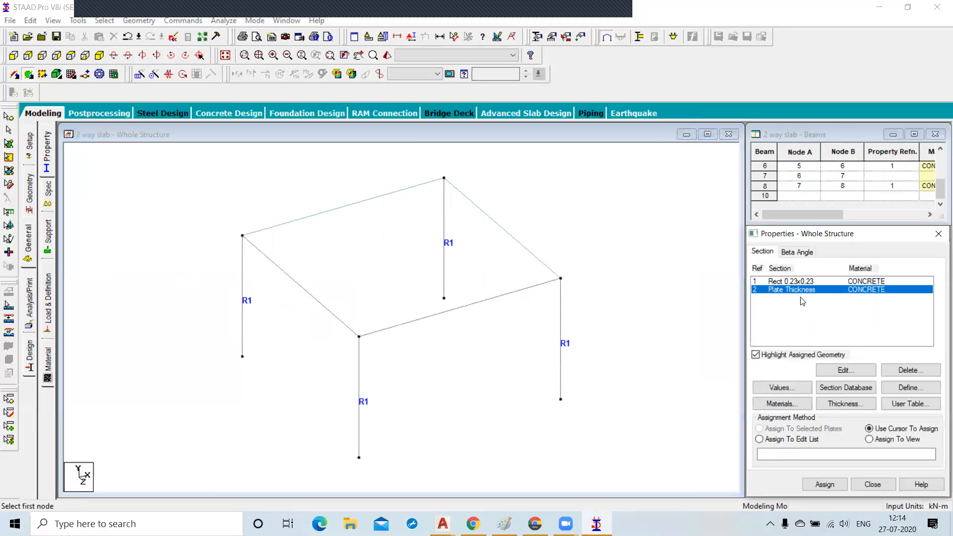
click(868, 439)
click(824, 484)
click(864, 393)
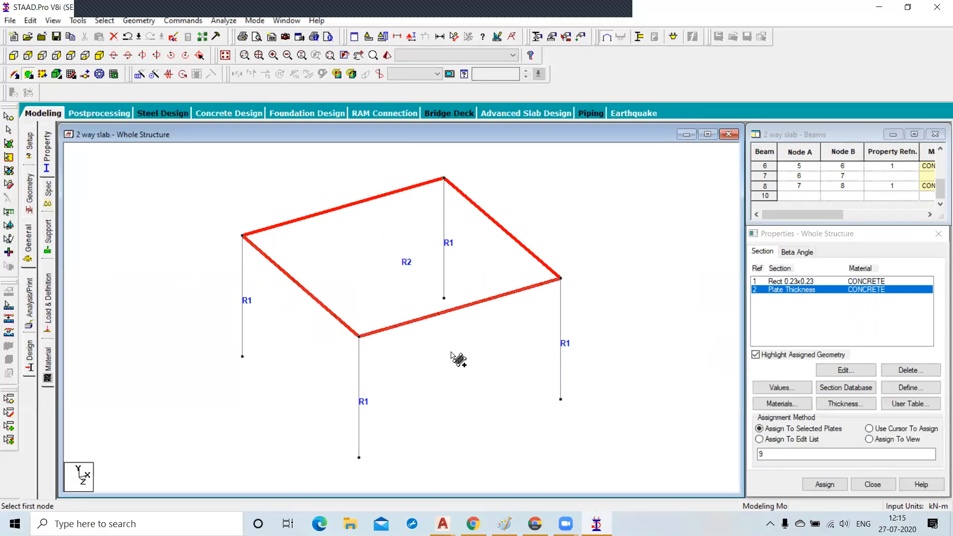
scroll(453, 357, down, 2)
right_click(584, 288)
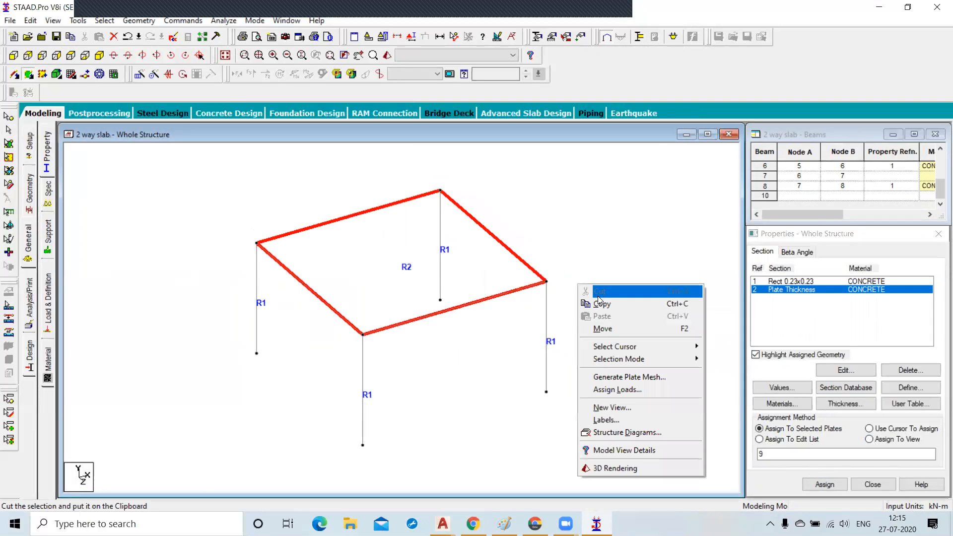
click(608, 256)
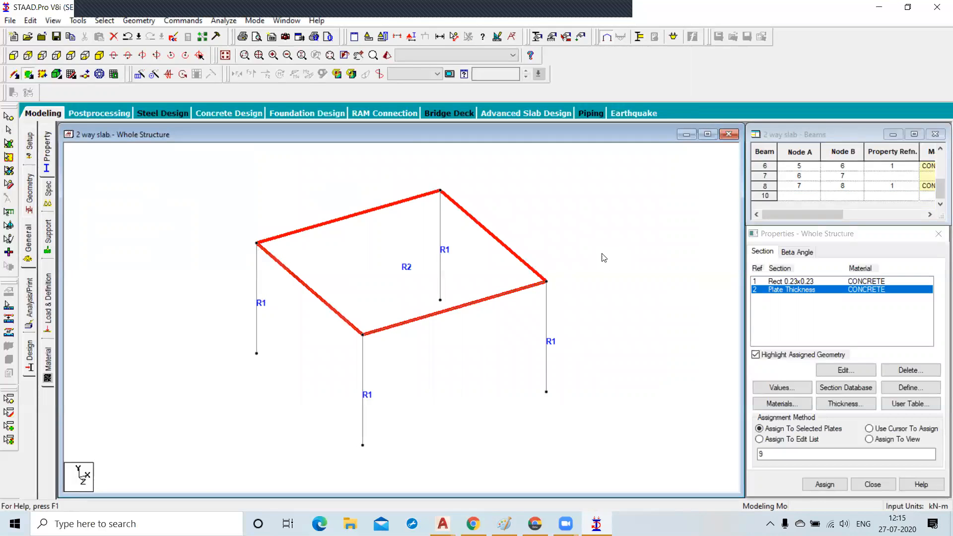
Inspect the frame and slab in a rendered 3D view, then close the rendered view.
click(507, 352)
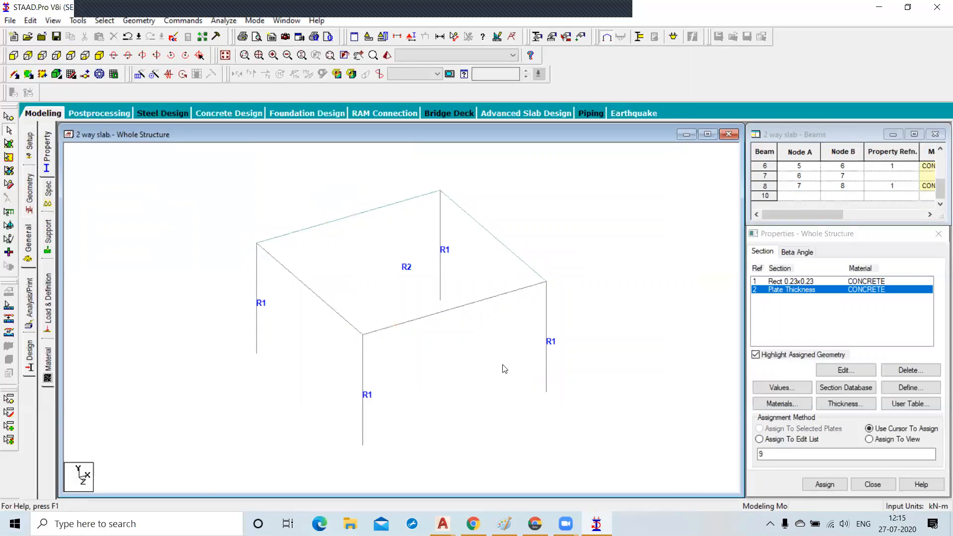
click(387, 55)
drag(439, 347, 549, 299)
scroll(491, 290, up, 5)
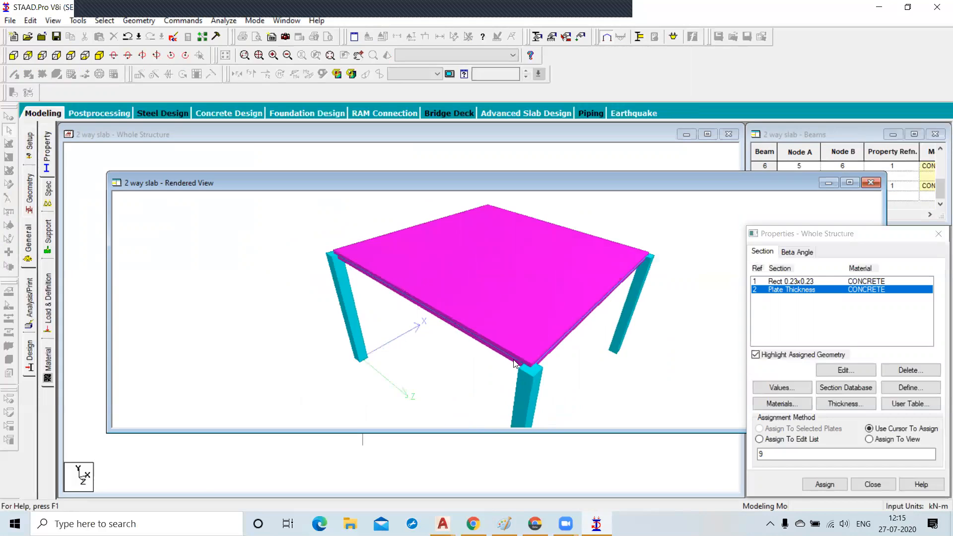
click(870, 183)
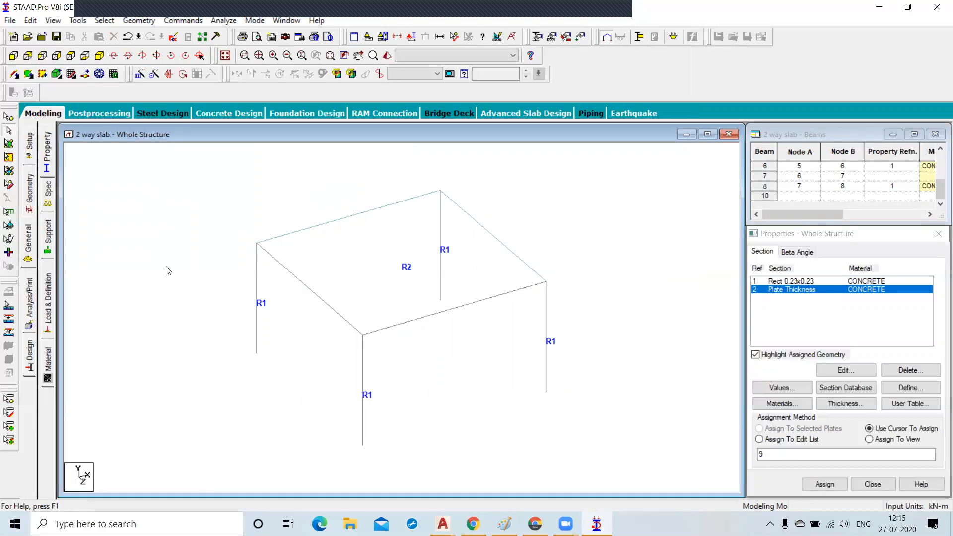
Create a fixed support and assign it to the four column base nodes.
click(48, 237)
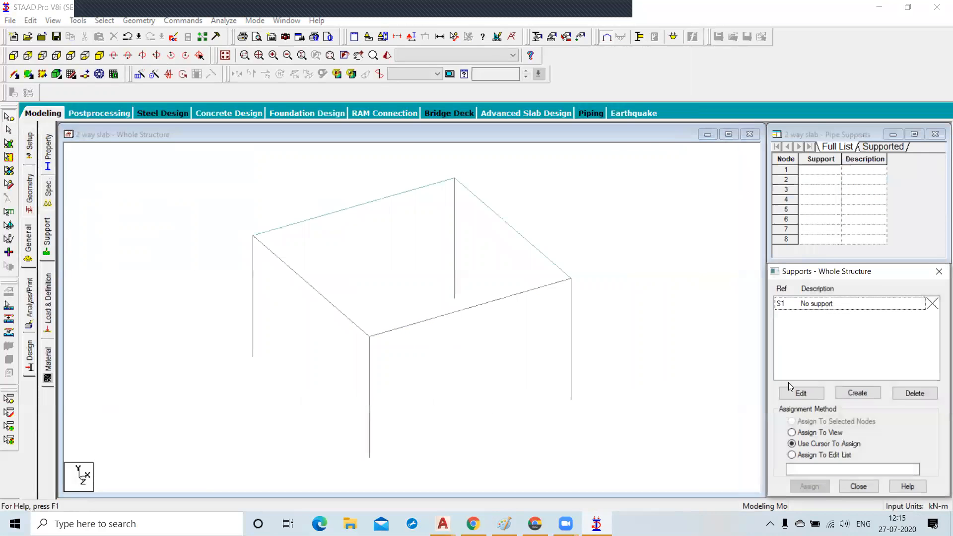
click(867, 393)
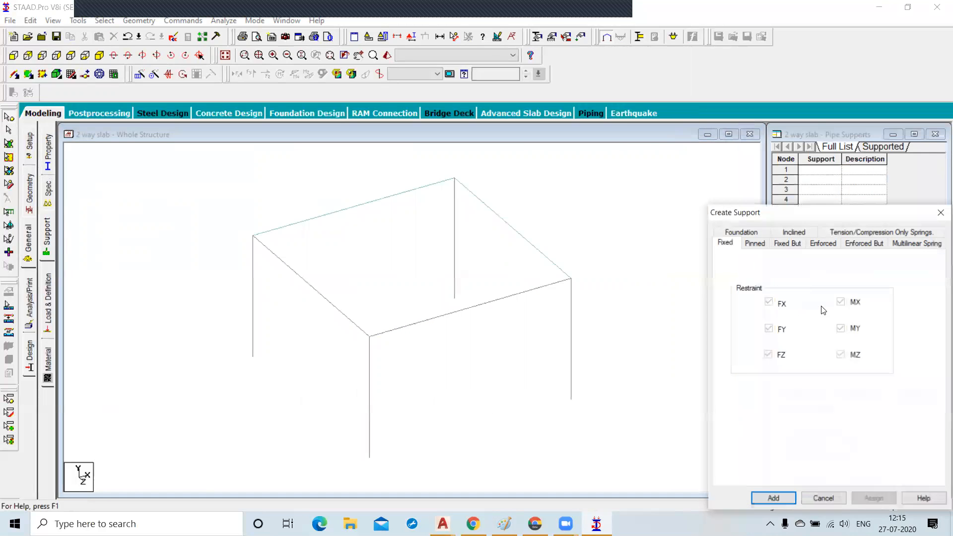
click(775, 495)
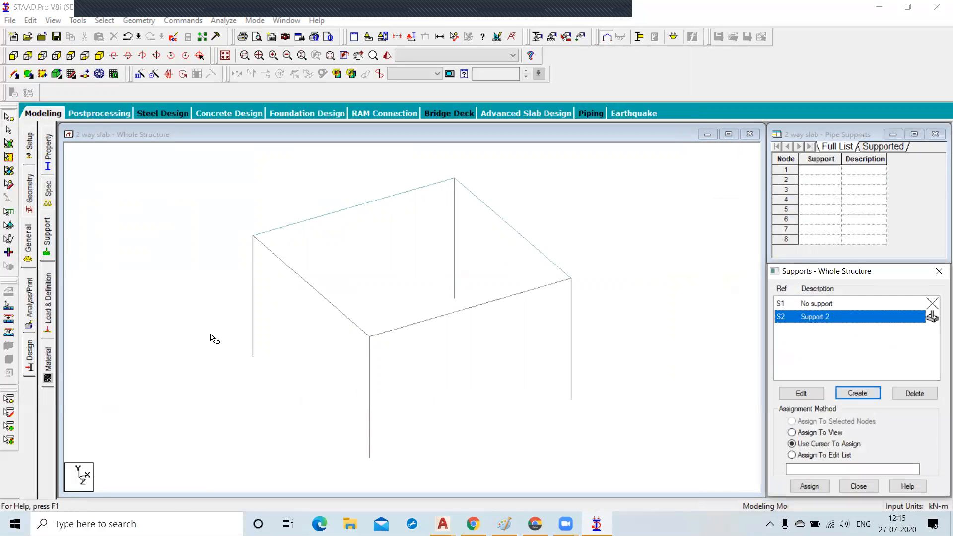
click(253, 355)
ctrl+click(370, 457)
ctrl+click(571, 399)
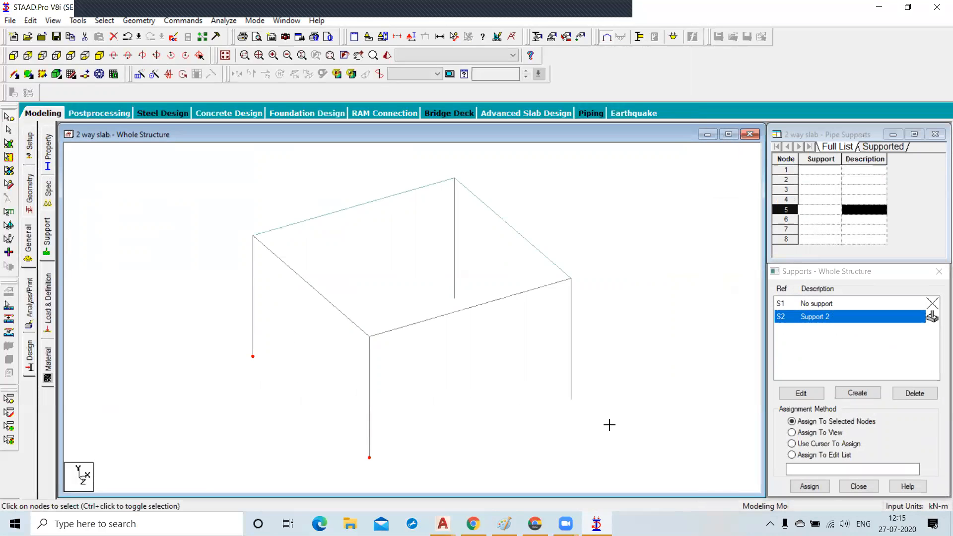
ctrl+click(454, 298)
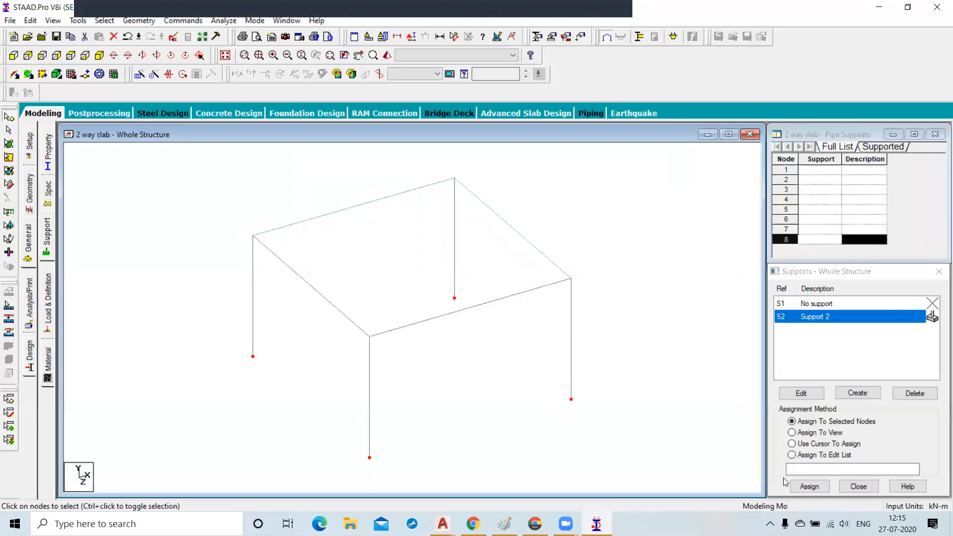
click(808, 488)
click(866, 415)
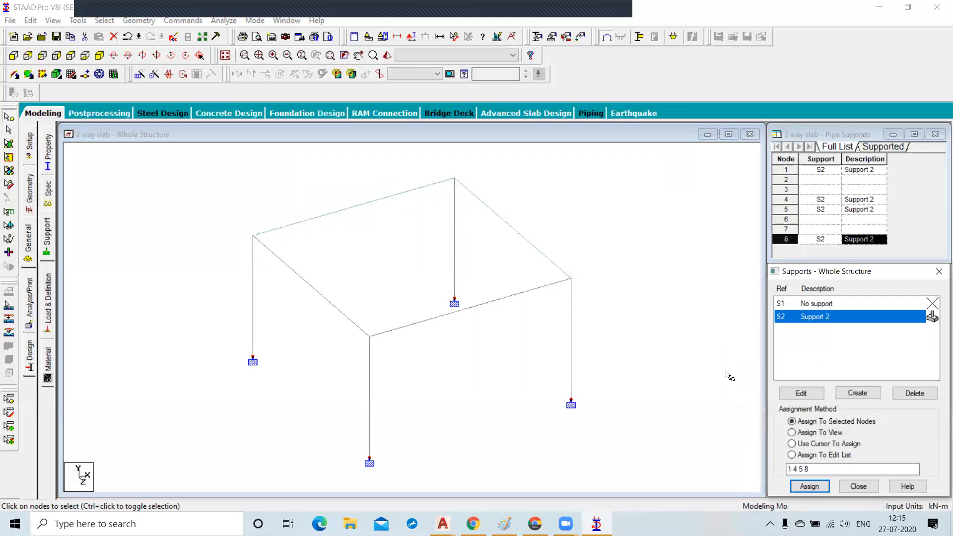
click(728, 376)
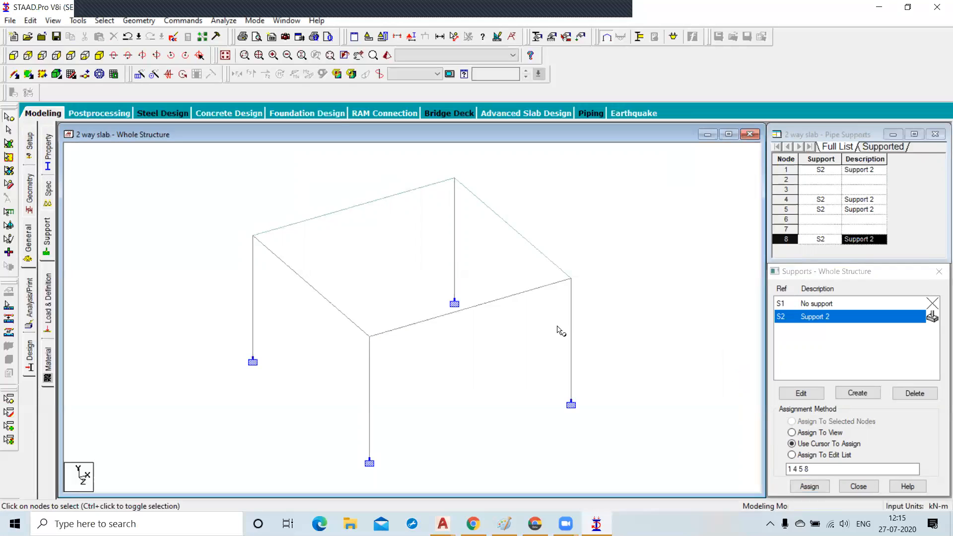
Create two new primary load cases, setting their loading types.
click(55, 292)
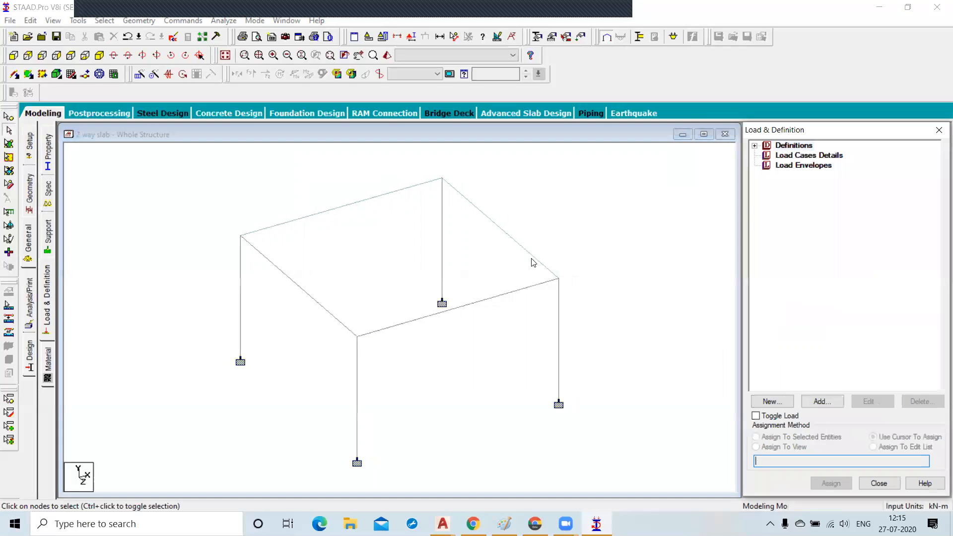
click(806, 156)
click(821, 401)
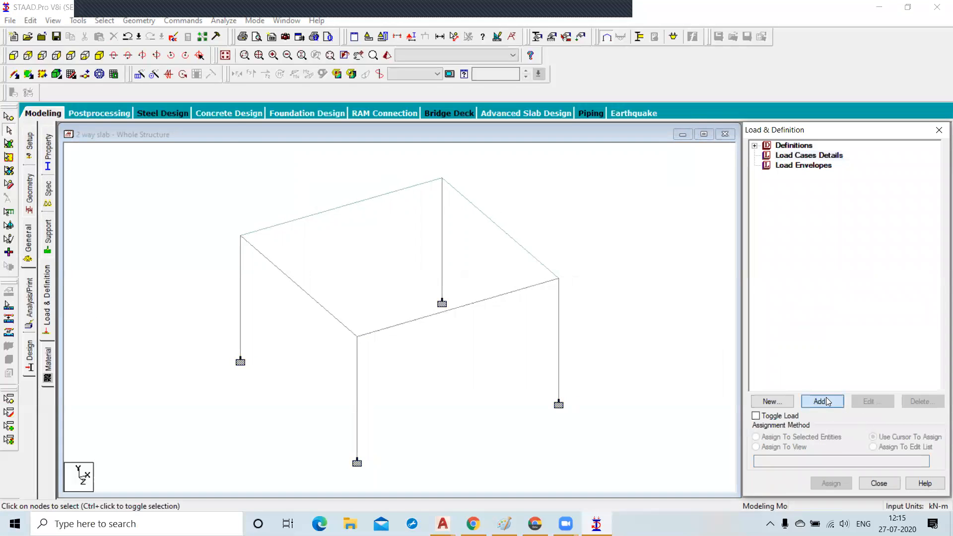
click(527, 191)
click(527, 205)
click(590, 393)
click(521, 191)
click(518, 209)
click(590, 391)
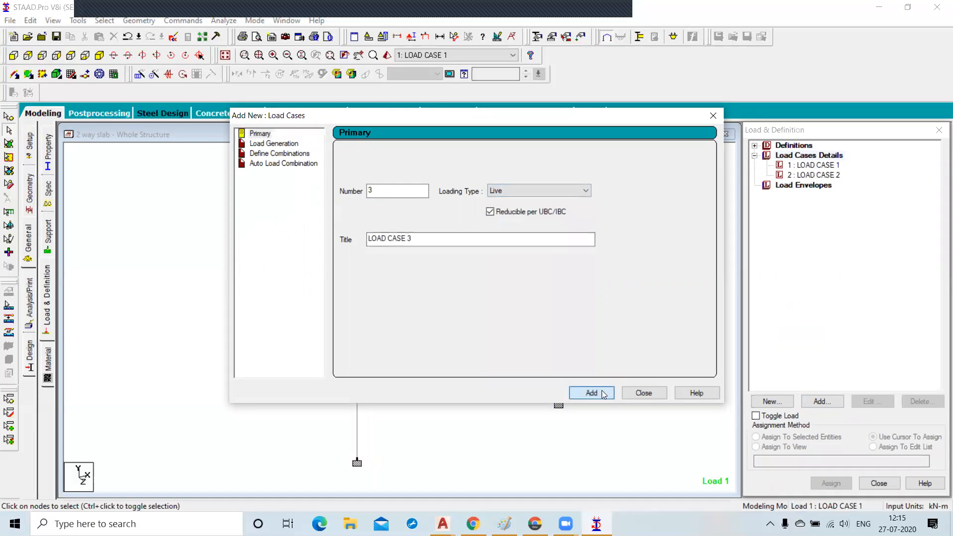
click(644, 393)
Add a selfweight load with factor -1 in the Y direction to the first load case.
click(826, 166)
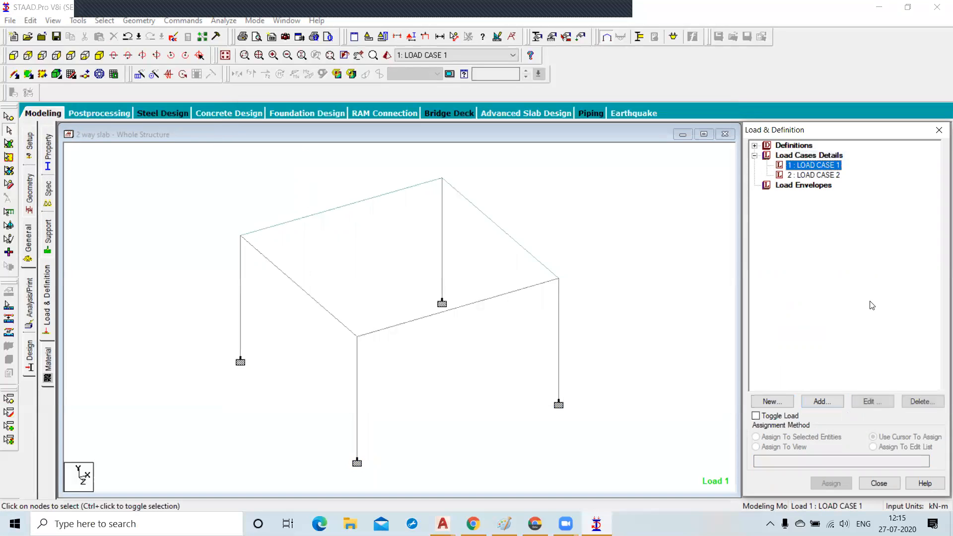
click(823, 401)
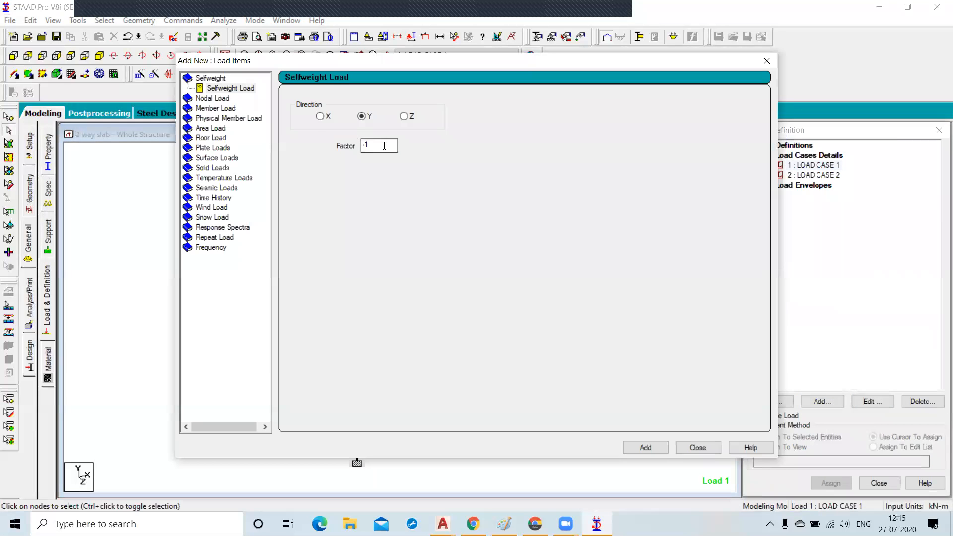
click(218, 88)
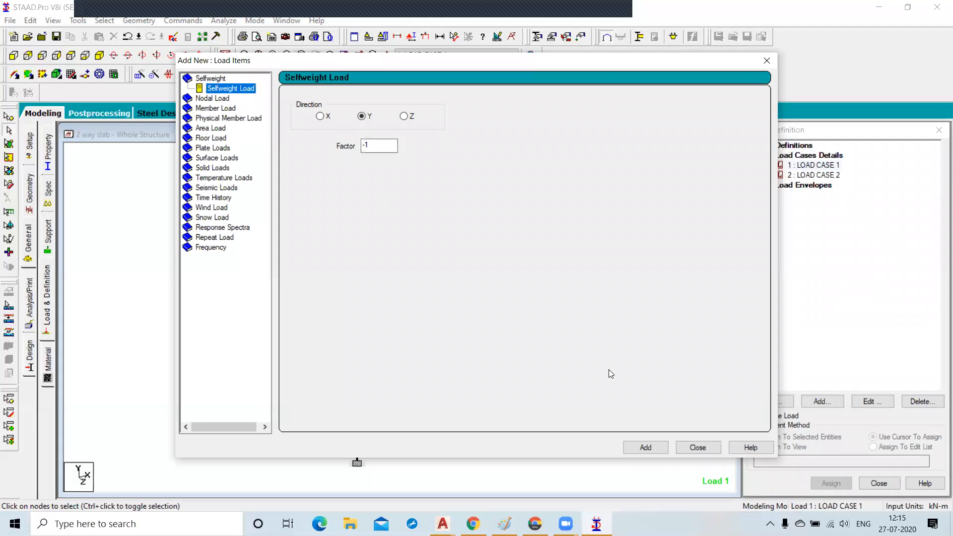
click(640, 448)
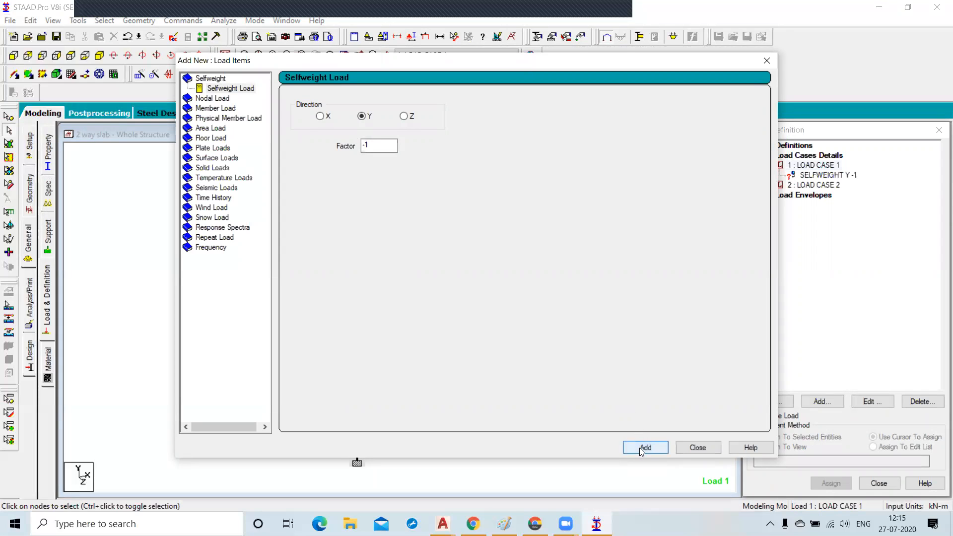
Add a full-plate pressure of -3.5 kN/m2 in the GY direction to the first load case.
click(214, 138)
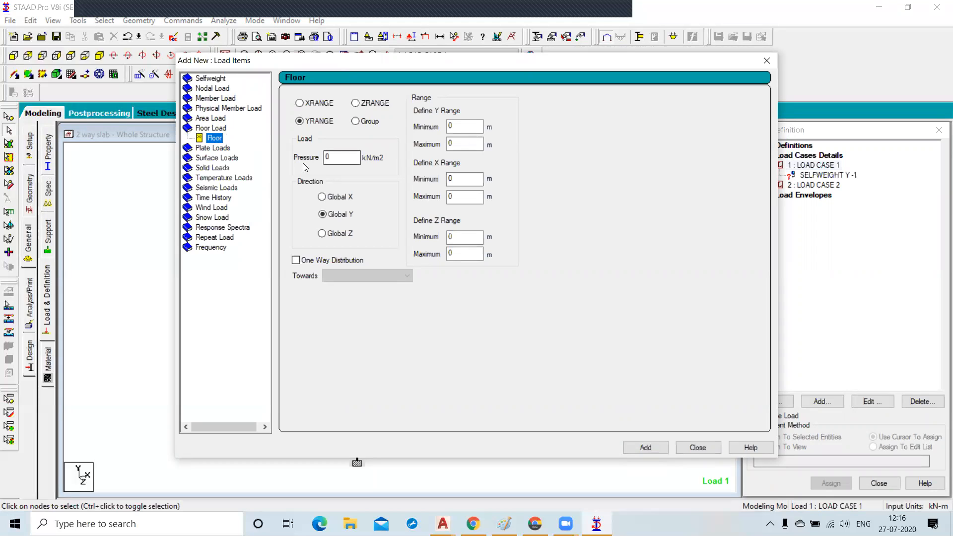
click(210, 148)
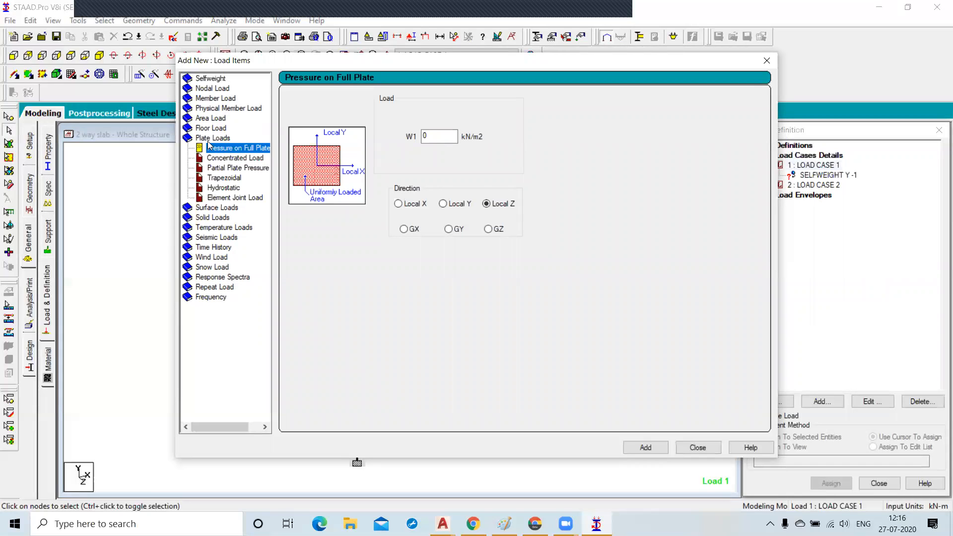
click(206, 149)
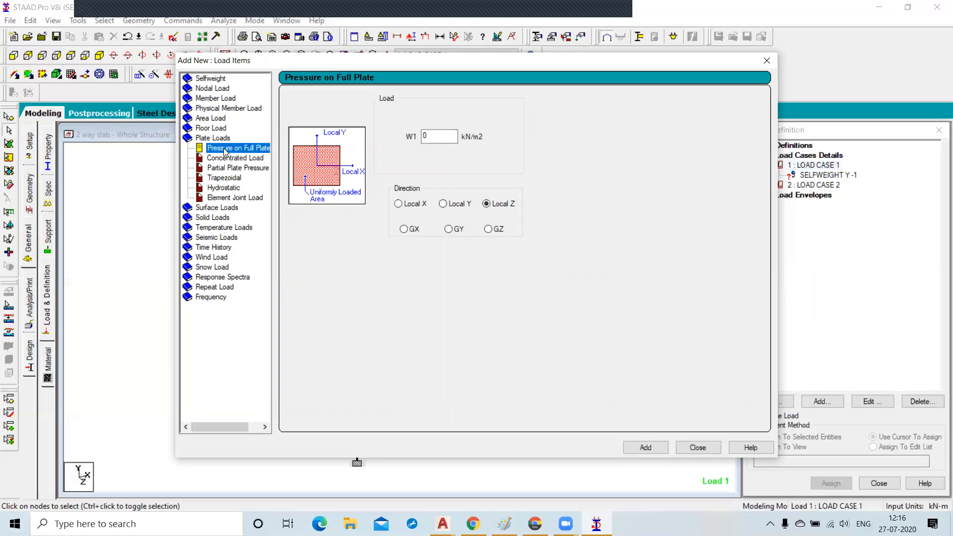
drag(450, 137, 400, 138)
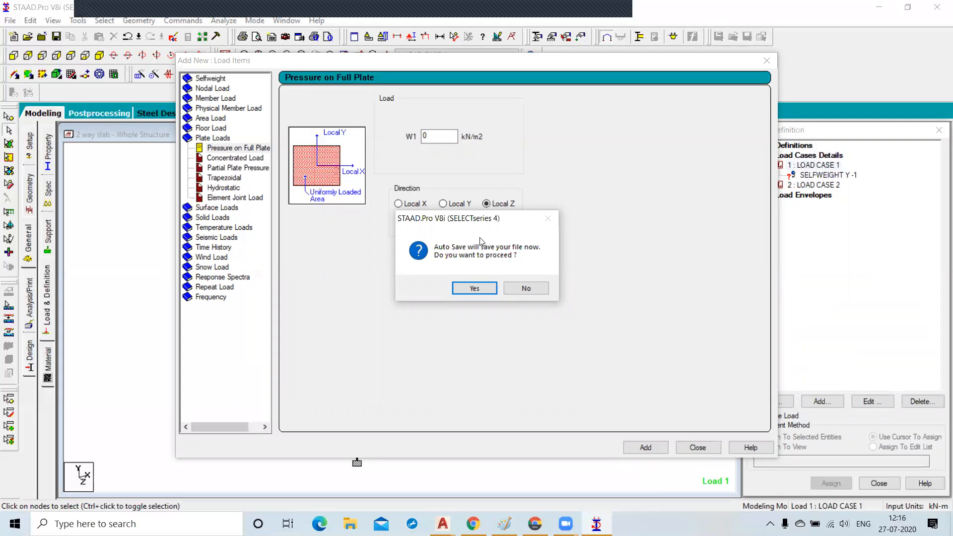
click(526, 288)
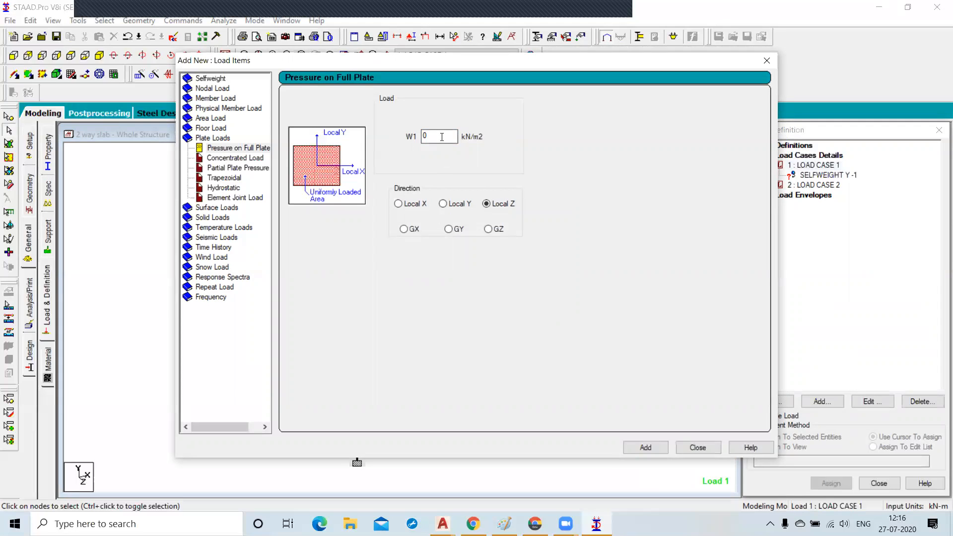
key(BackSpace)
text(-3.5)
click(453, 229)
click(644, 449)
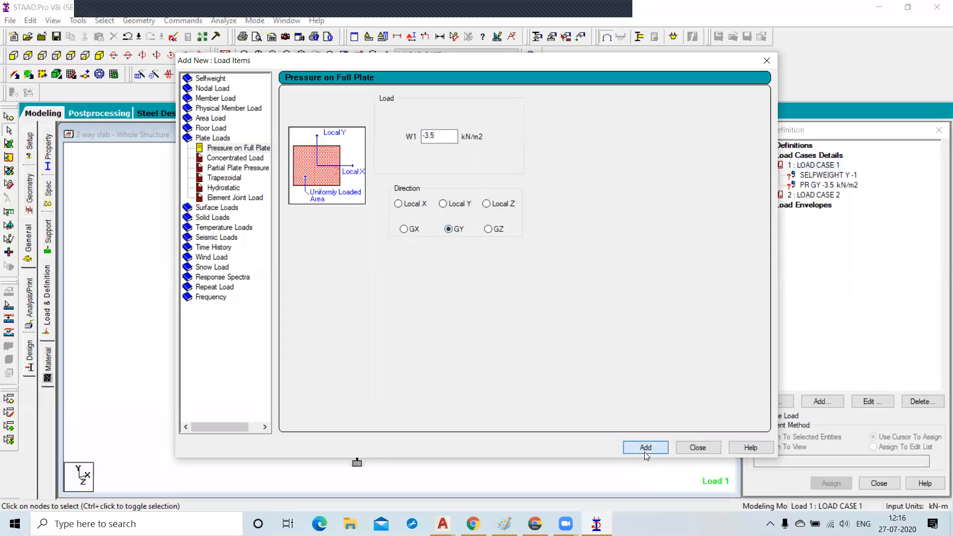
click(697, 447)
Open new load items for the second load case and examine the concentrated, partial plate pressure and hydrostatic plate load options.
click(816, 195)
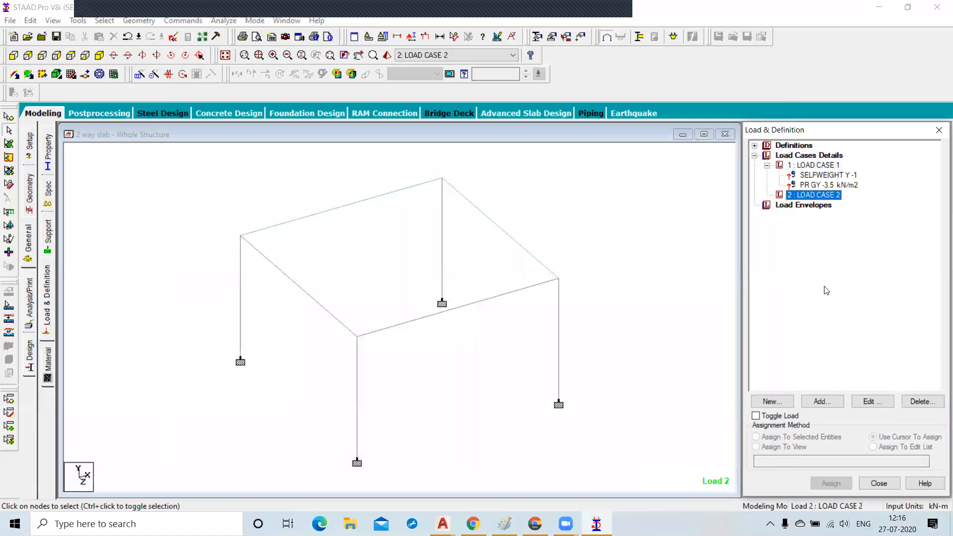
click(833, 403)
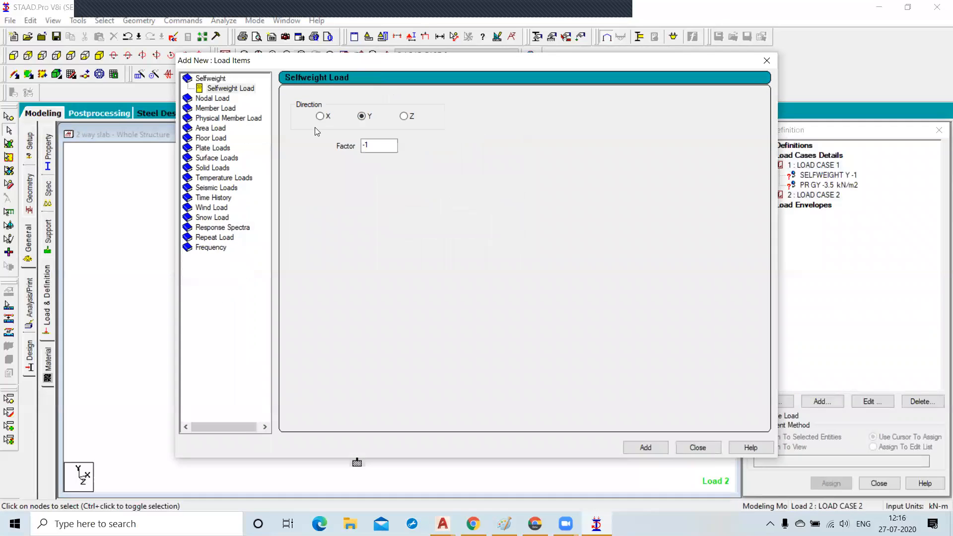
click(206, 149)
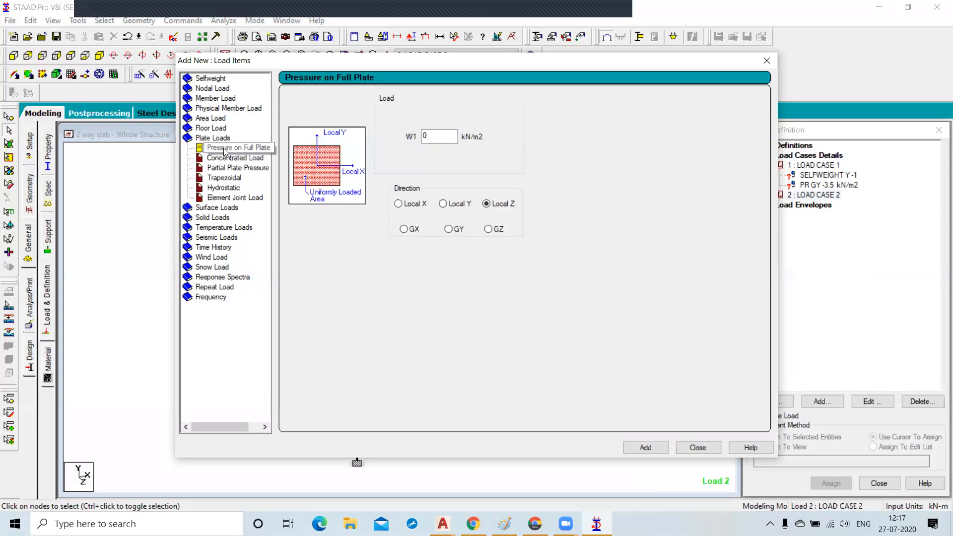
click(228, 158)
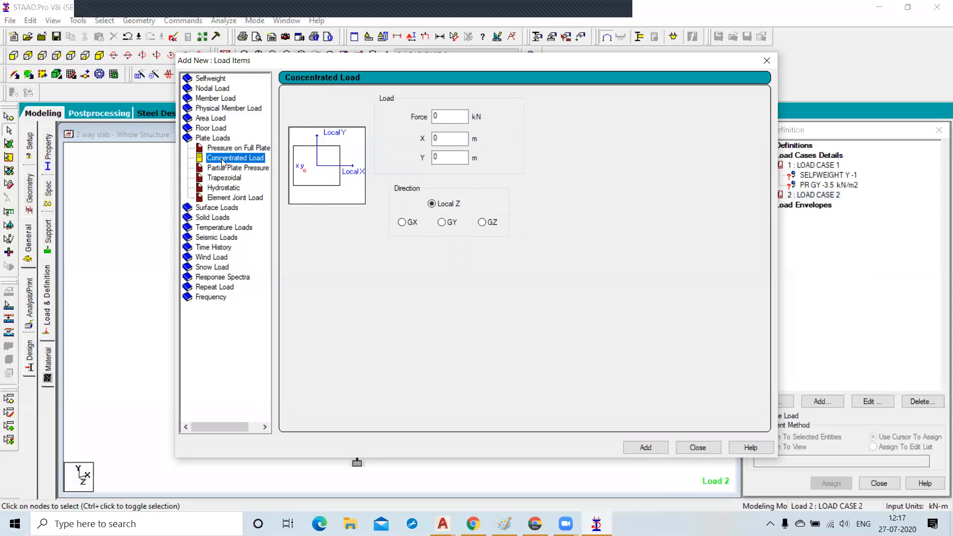
click(449, 138)
click(448, 157)
click(443, 156)
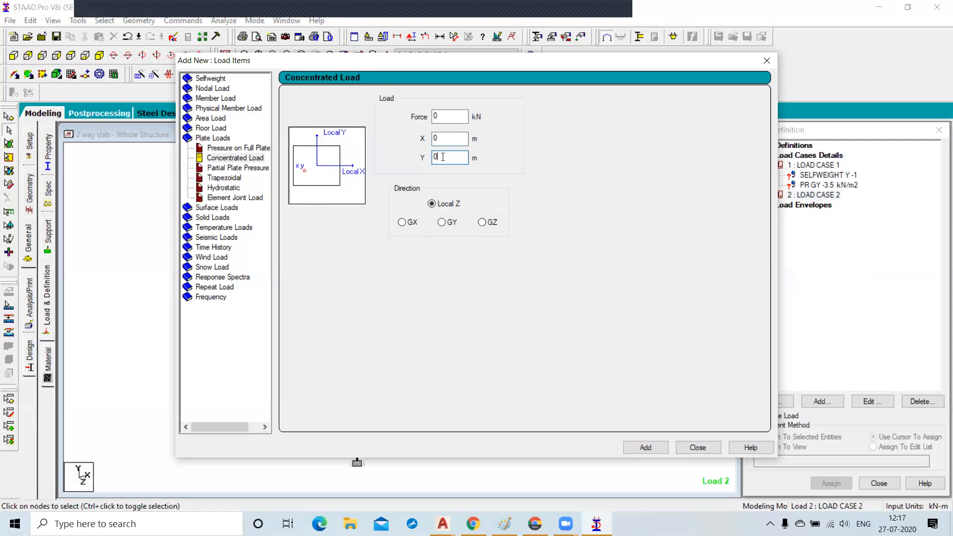
click(239, 170)
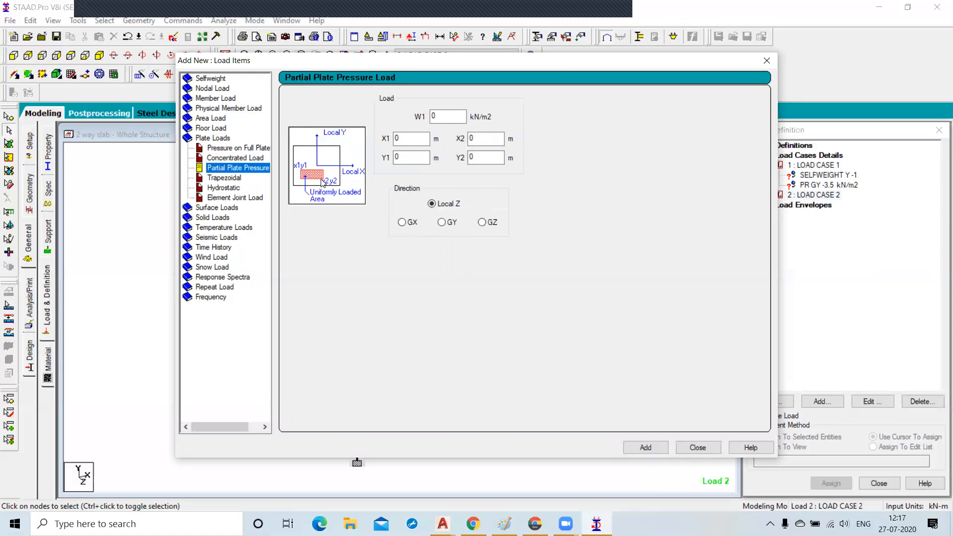
click(403, 138)
click(402, 138)
click(405, 157)
click(492, 140)
click(482, 158)
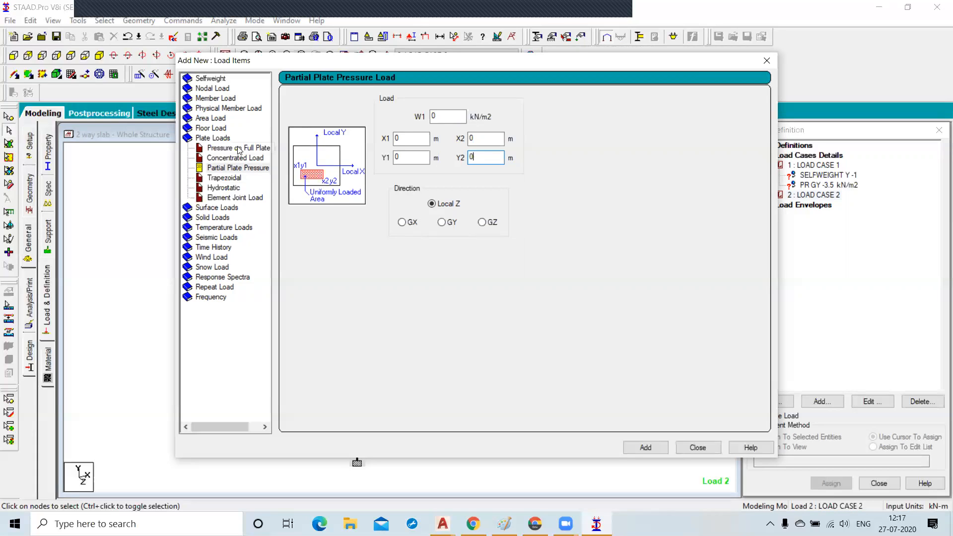
click(228, 189)
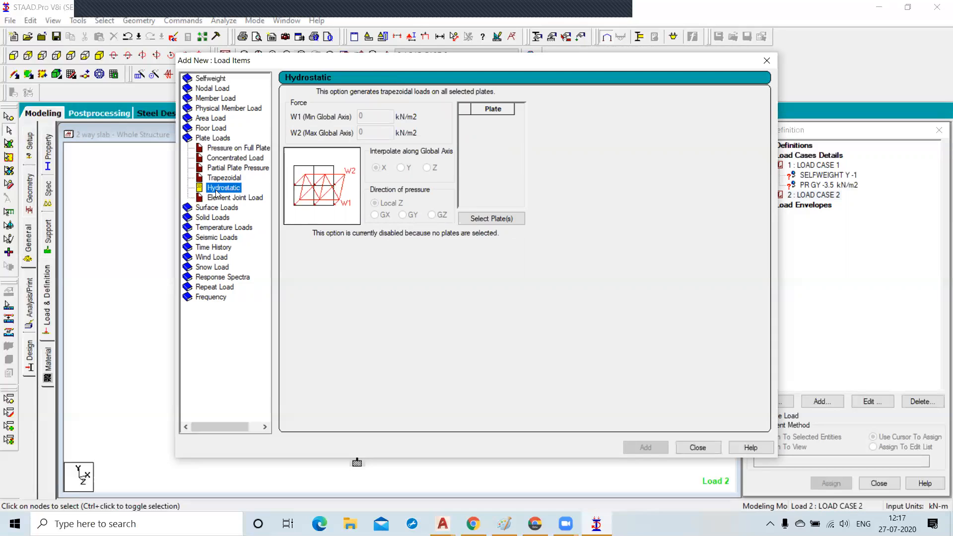
Add a full-plate pressure of -2 kN/m2 in the GY direction to the second load case.
click(222, 151)
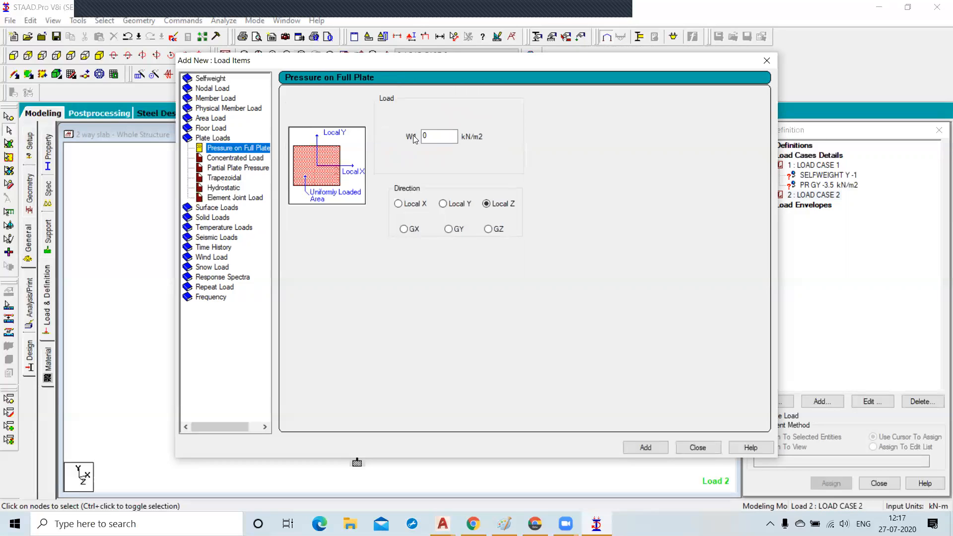
double_click(440, 135)
text(-)
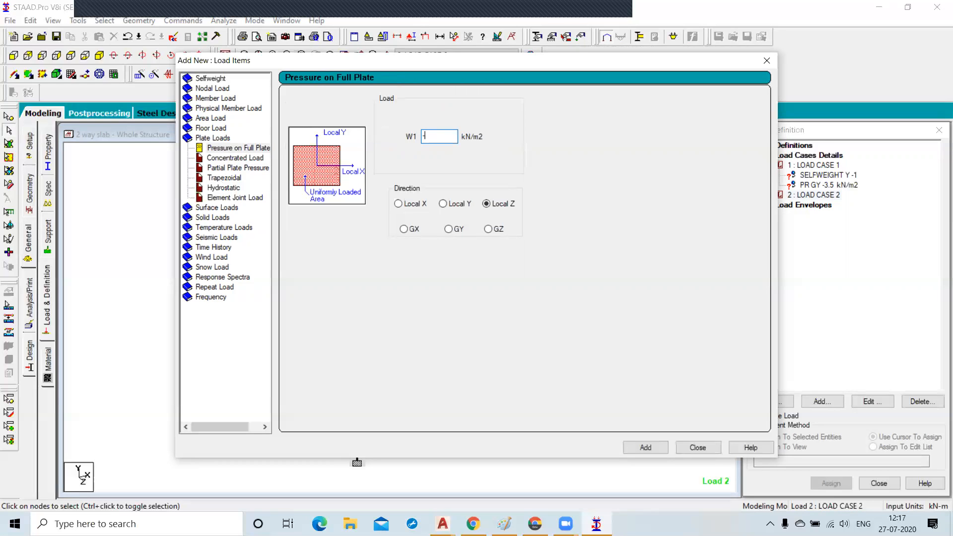
text(2)
click(454, 230)
click(650, 448)
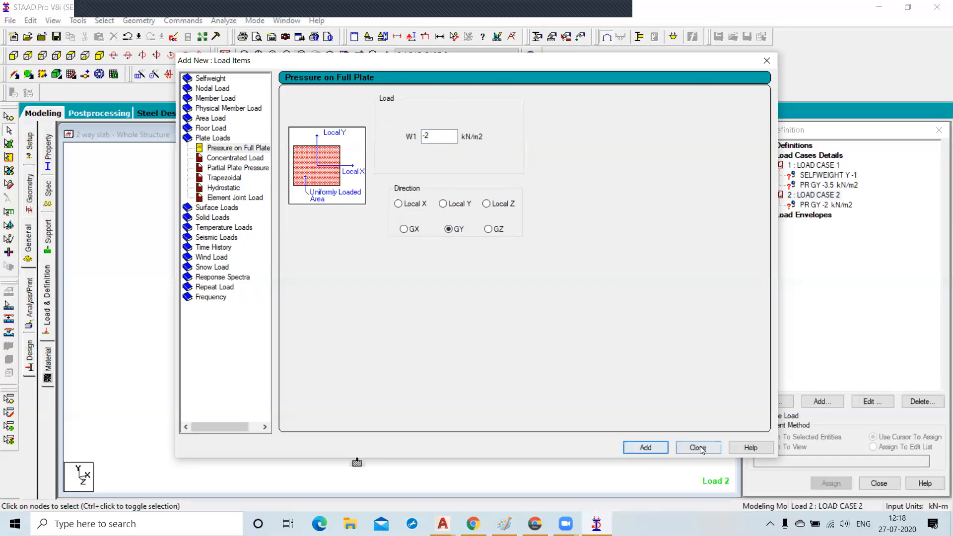
click(698, 447)
click(829, 178)
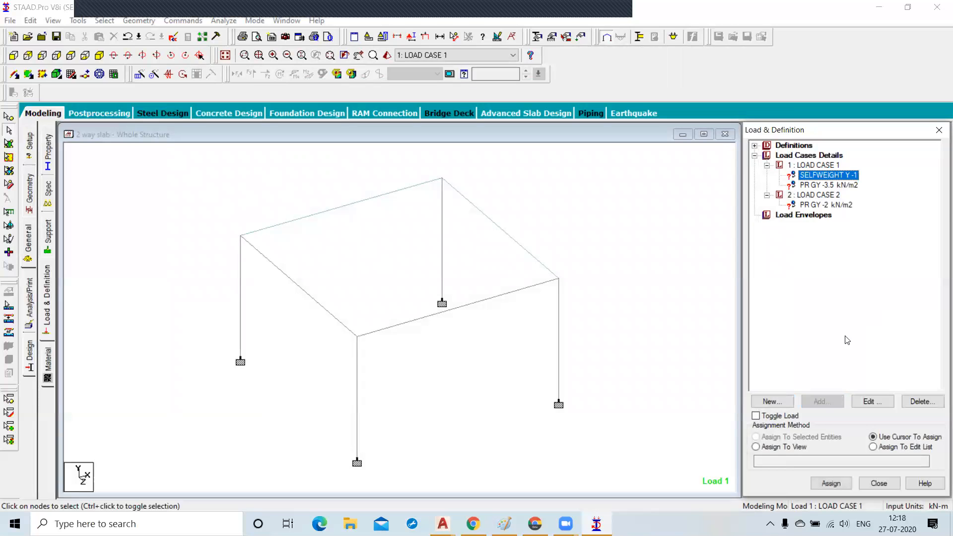
Assign the selfweight load of the first load case to the whole structure in view.
click(770, 449)
click(835, 487)
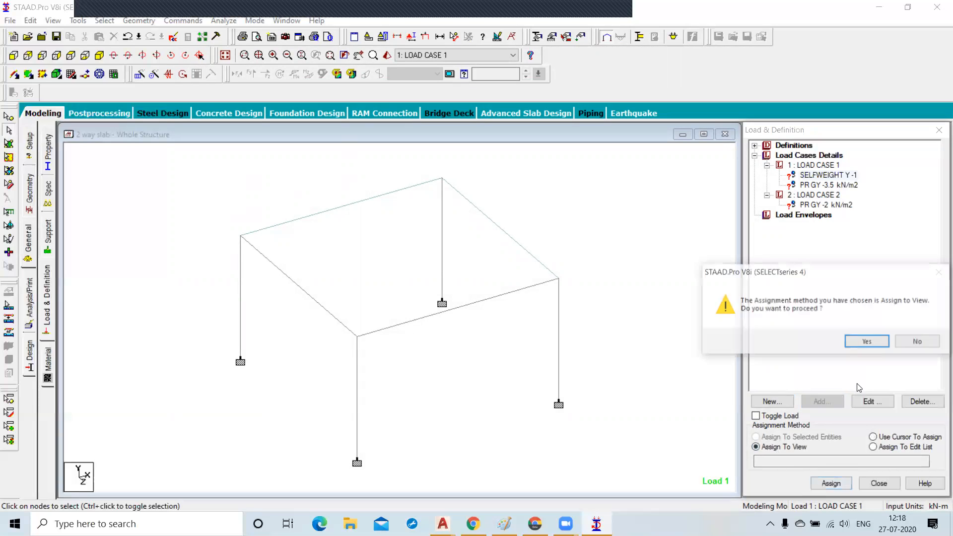
click(862, 342)
Assign the -3.5 kN/m2 plate pressure of the first load case to the selected slab plate.
click(825, 185)
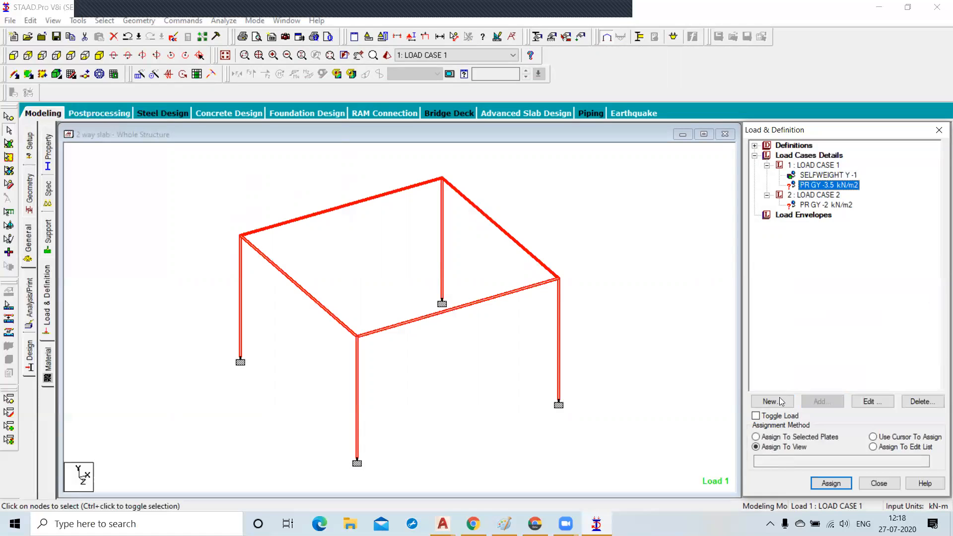
click(756, 436)
click(826, 483)
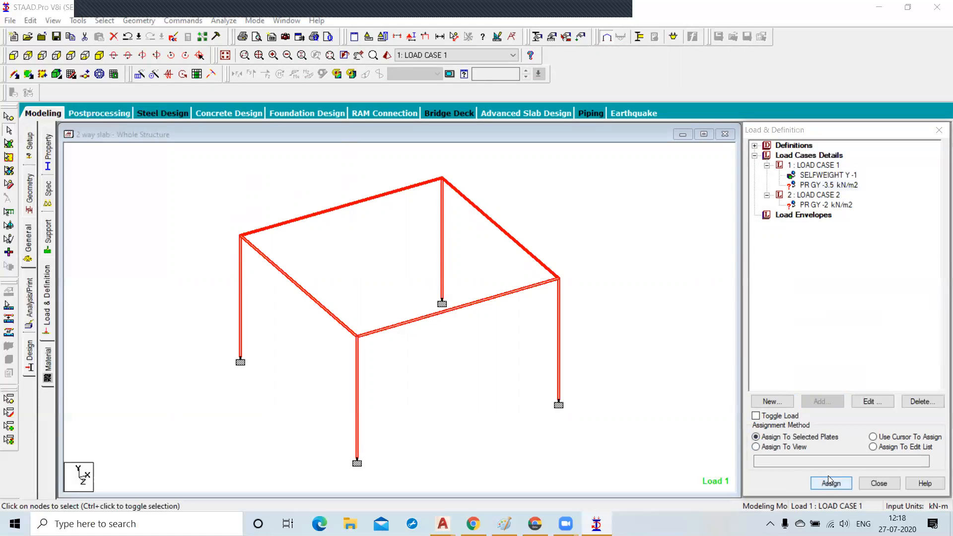
click(867, 343)
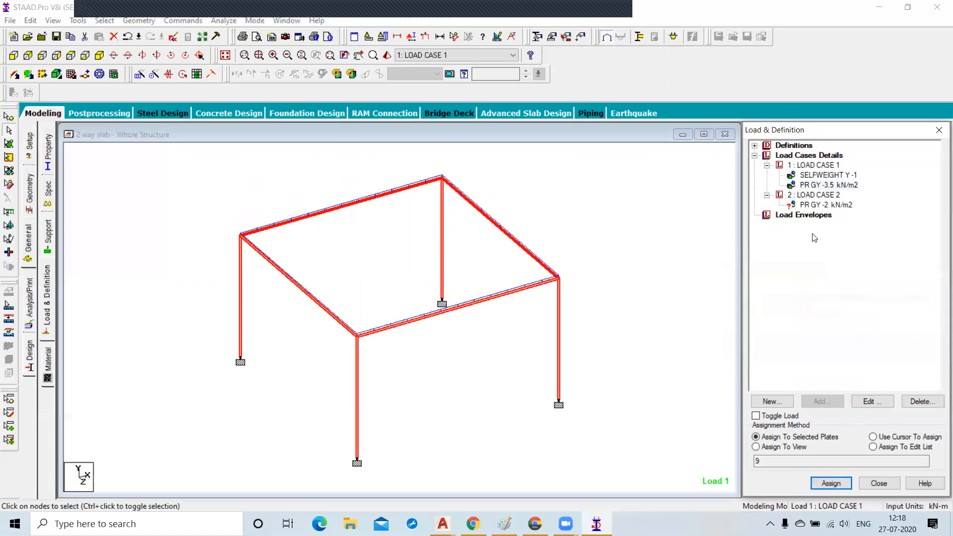
Assign the -2 kN/m2 plate pressure of the second load case to the selected slab plate.
click(825, 204)
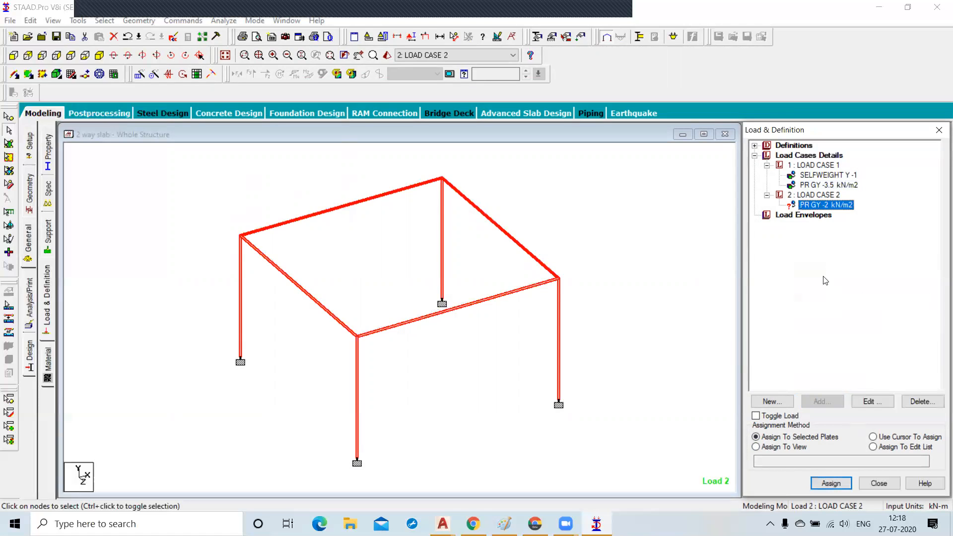
click(830, 482)
click(866, 344)
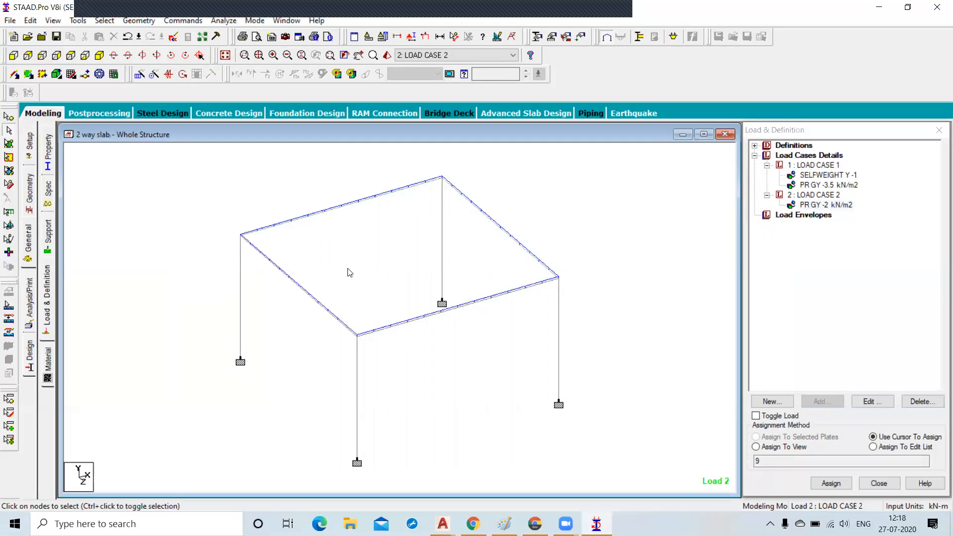
Create combination load case 3 combining load cases 1 and 2, each with a factor of 1.5.
click(790, 156)
click(824, 401)
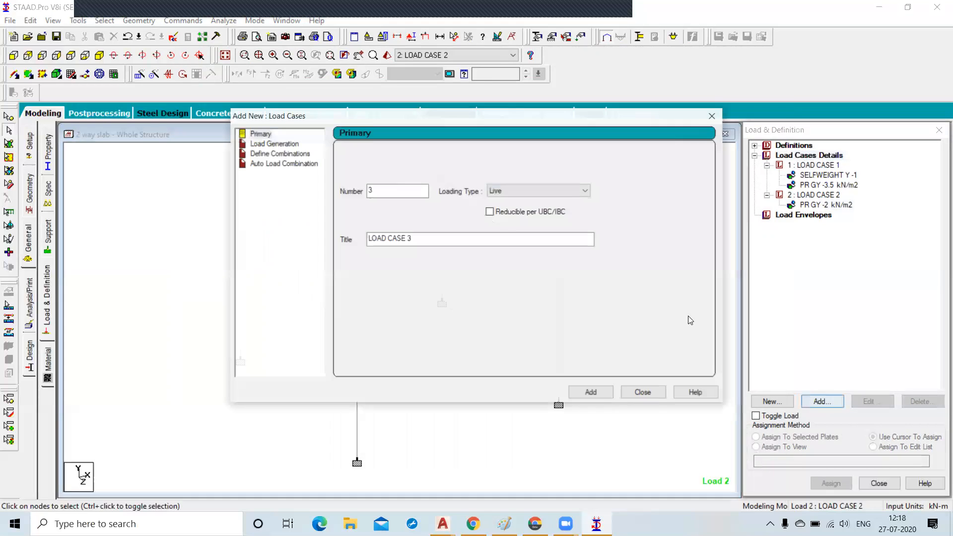
click(277, 153)
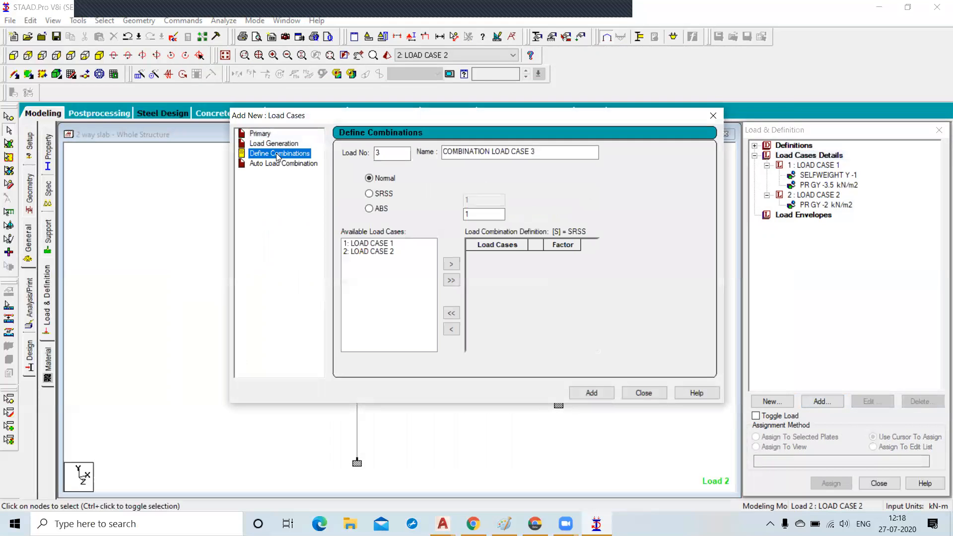
click(481, 215)
text(.5)
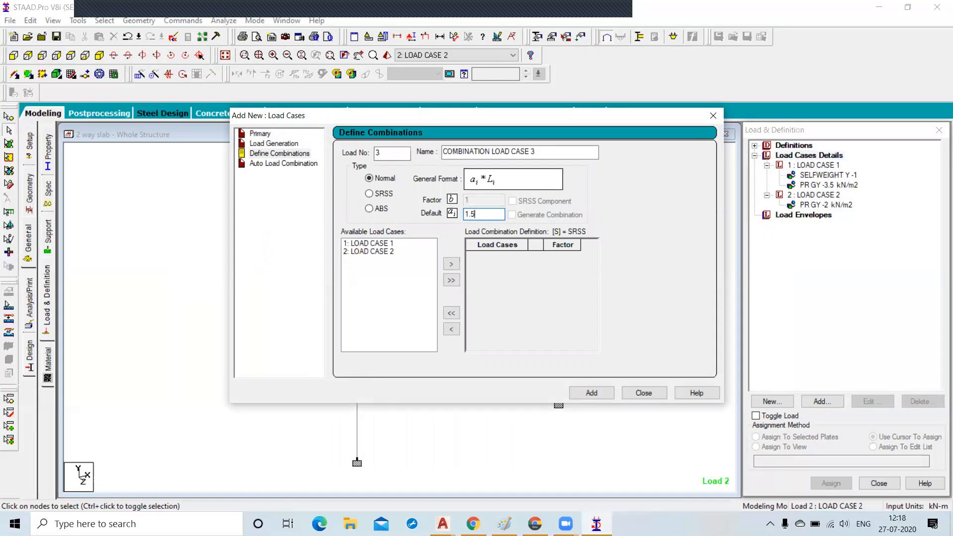
click(451, 281)
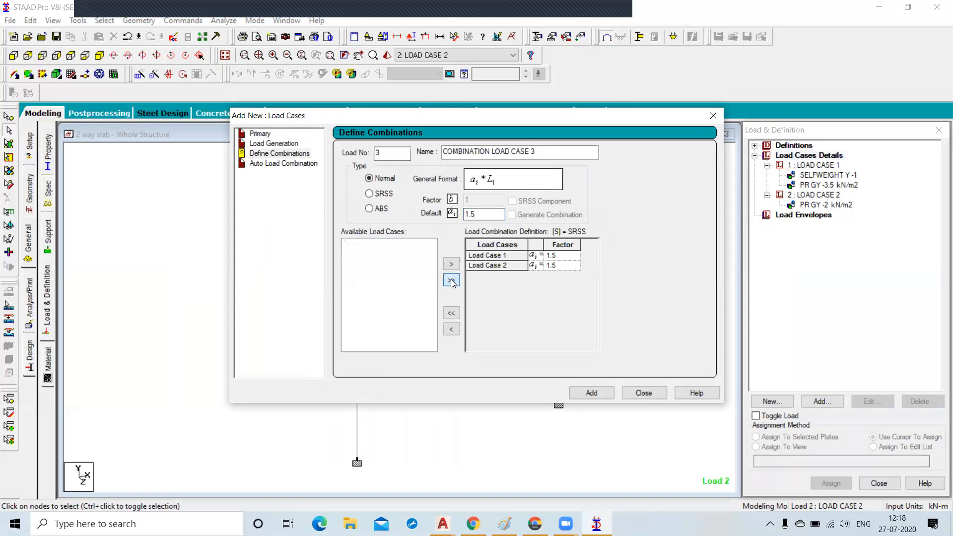
click(591, 392)
click(643, 392)
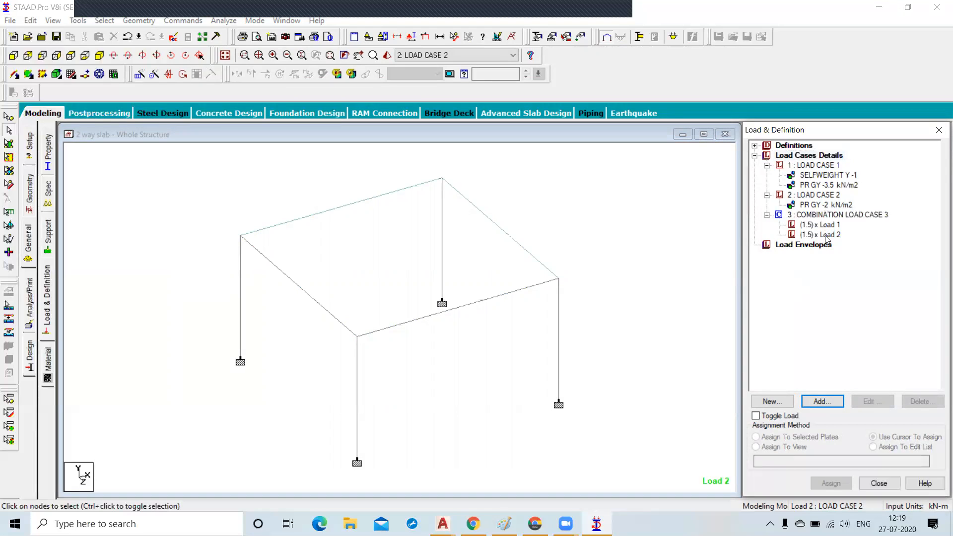
Add a Perform Analysis command with the Print All option to the analysis commands.
click(167, 301)
click(29, 301)
click(415, 296)
click(437, 393)
click(542, 395)
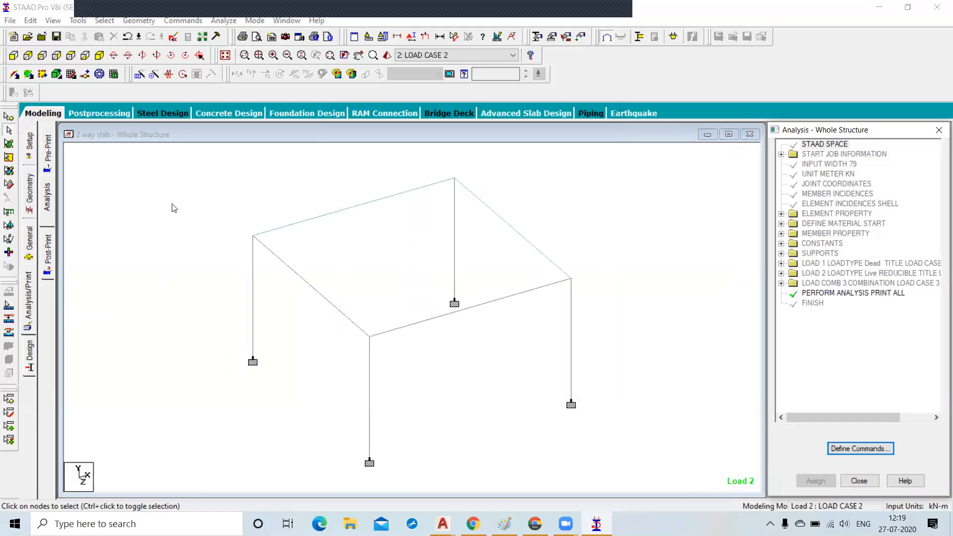
Run the analysis, saving the model first, and open the output file.
click(217, 19)
click(235, 38)
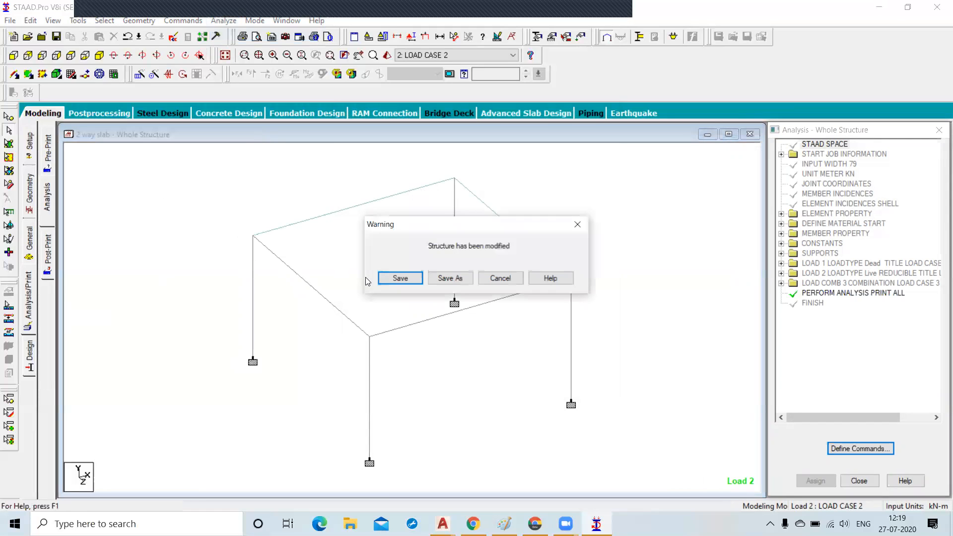
click(395, 279)
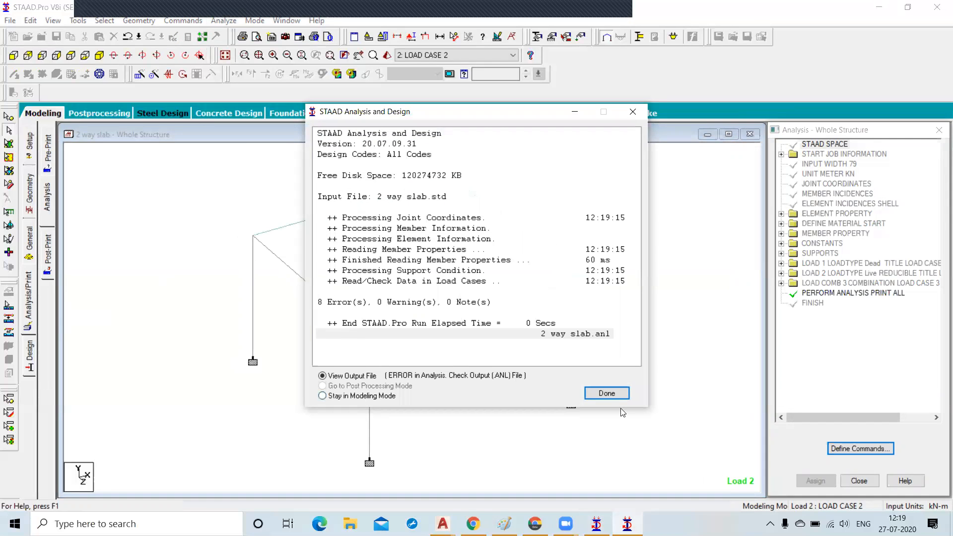
click(603, 393)
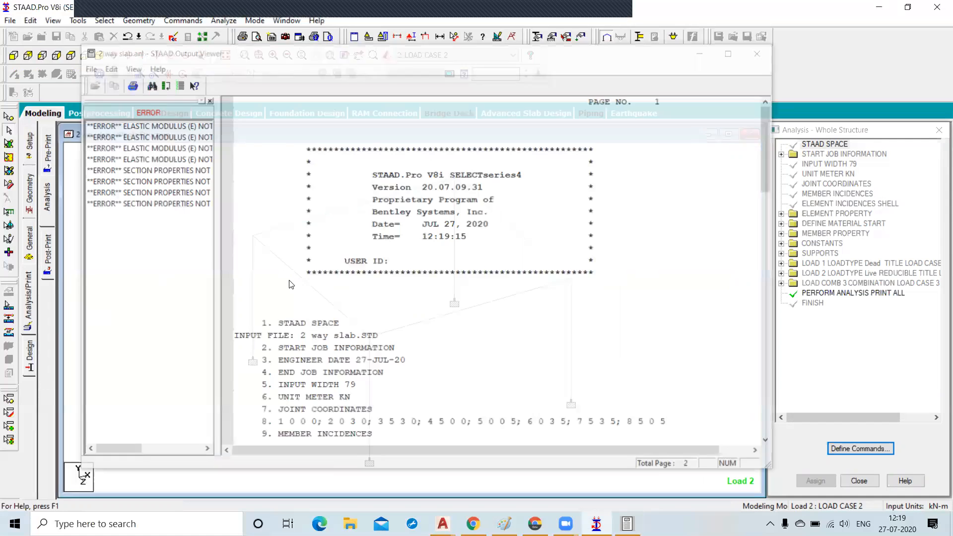
click(760, 52)
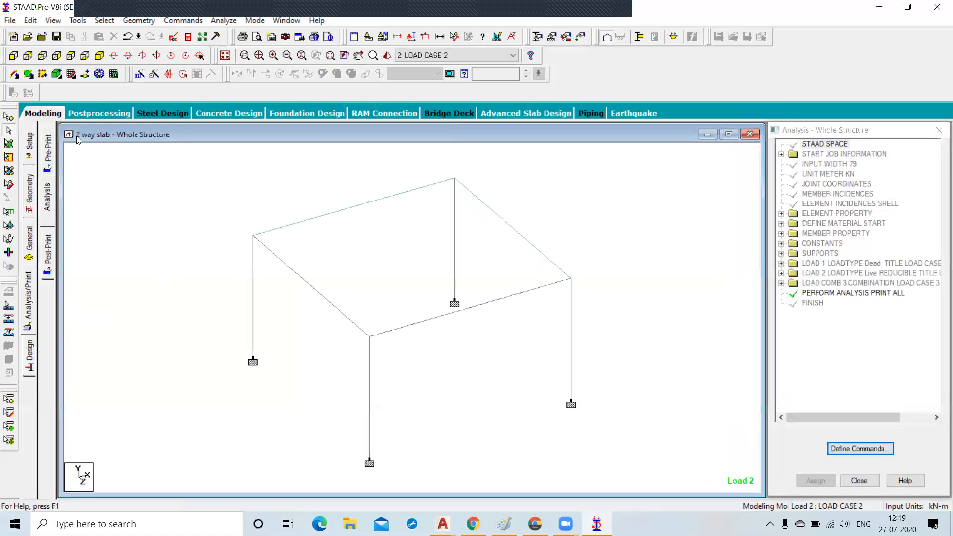
Select the four edge beams around the slab and delete them.
click(13, 56)
drag(158, 166, 650, 197)
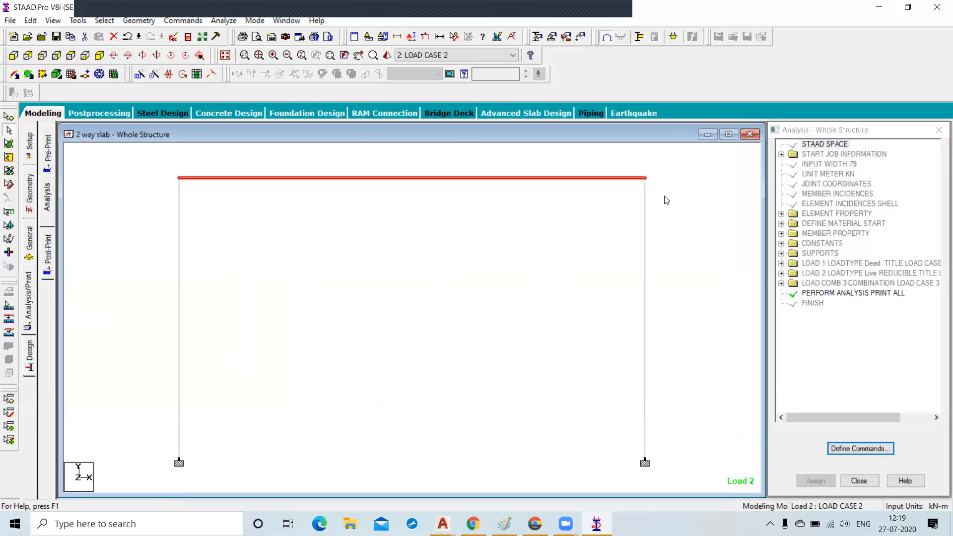
click(97, 55)
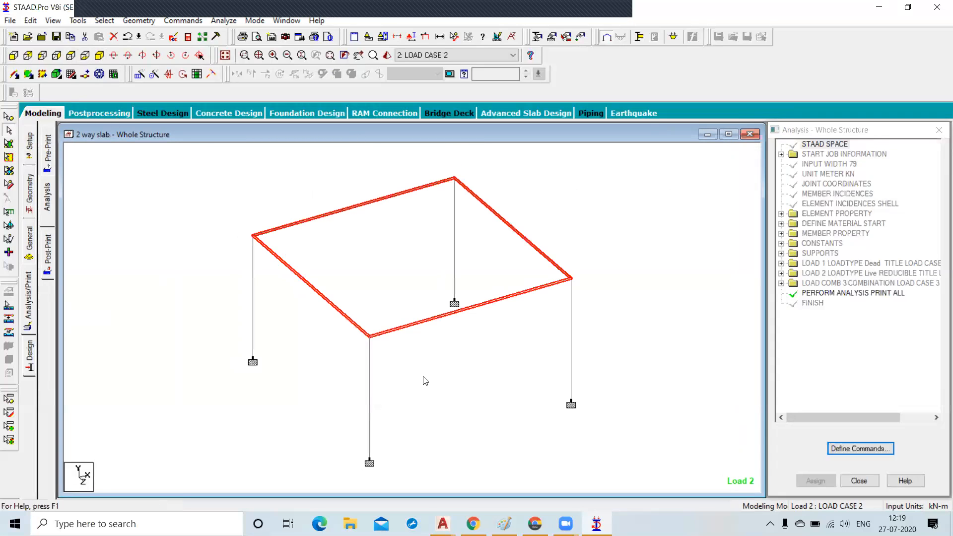
key(Delete)
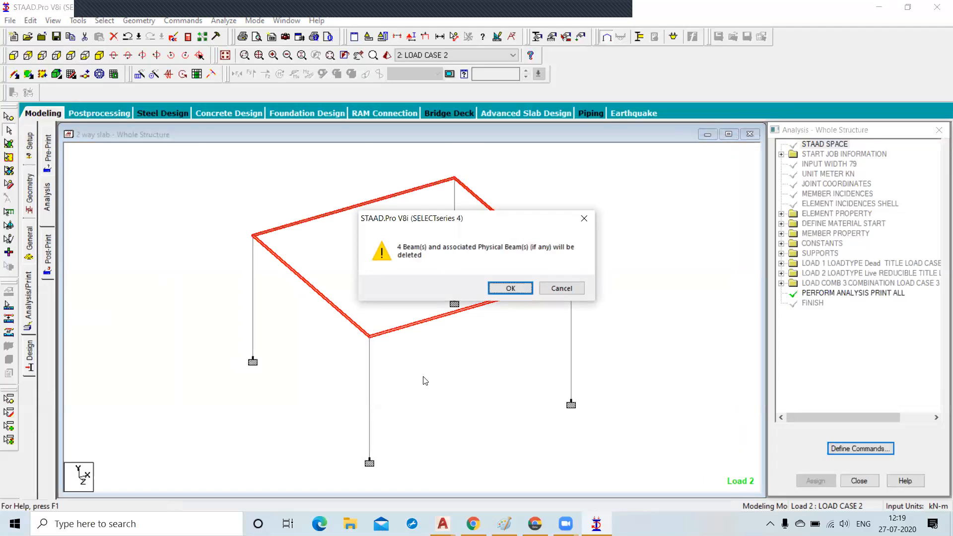
key(Return)
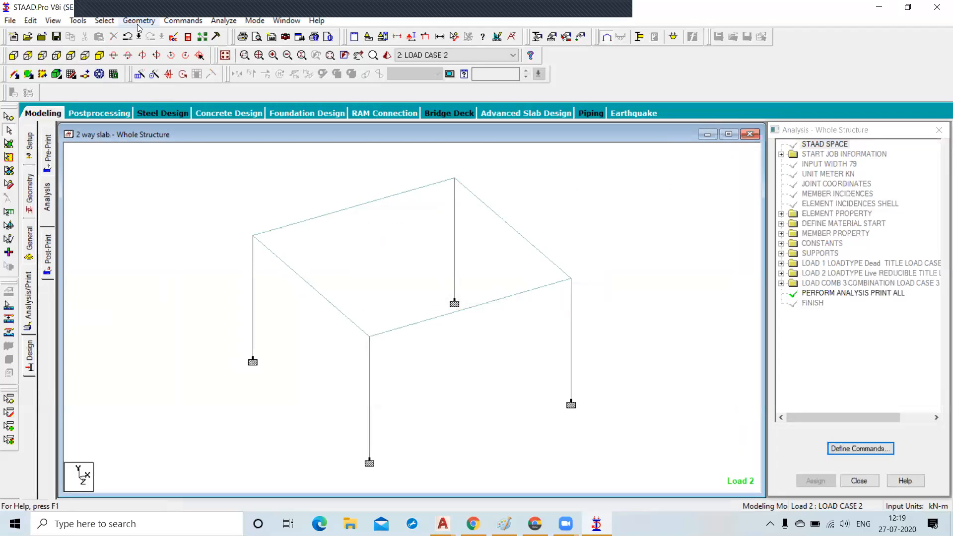
Rerun the analysis, saving the model, and scroll through the output file's load cases and applied loads.
click(217, 21)
click(220, 34)
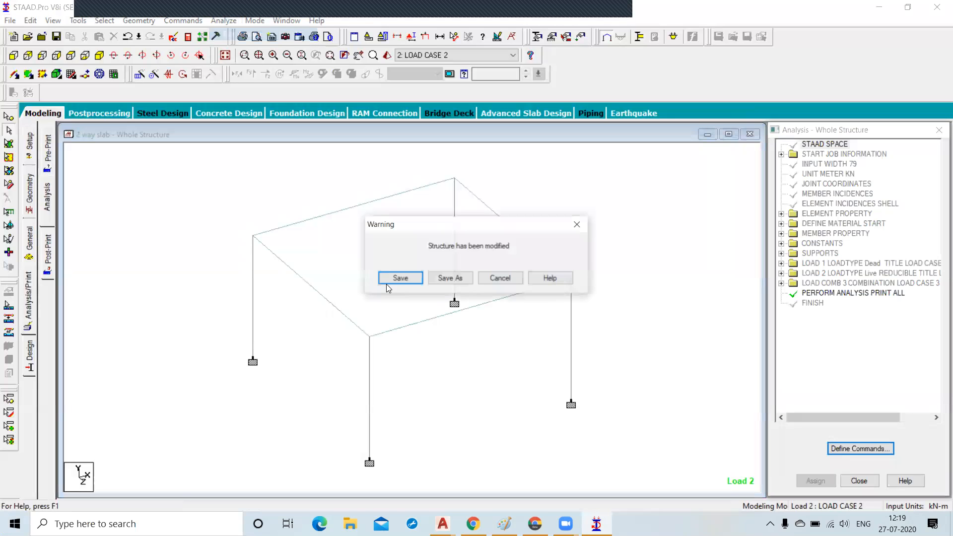
click(389, 282)
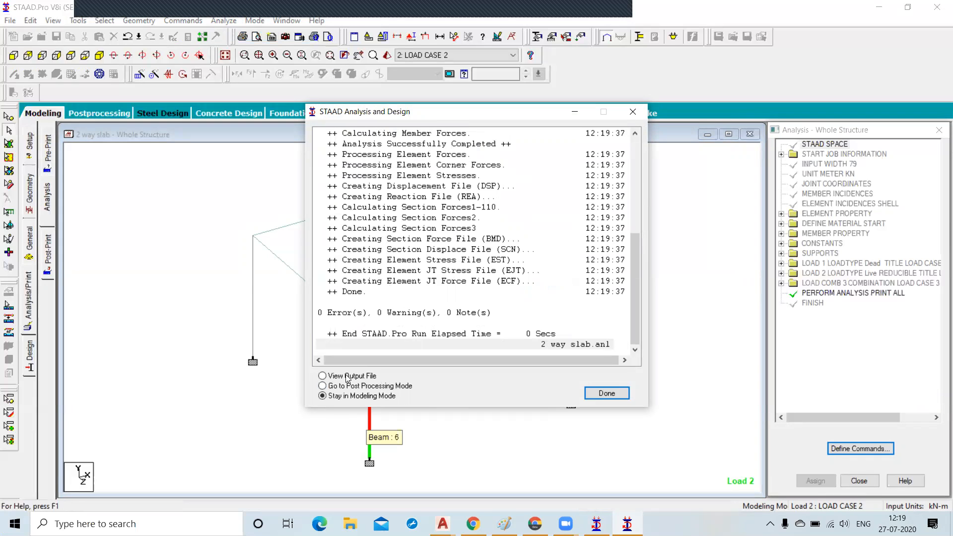
click(599, 393)
scroll(402, 295, down, 15)
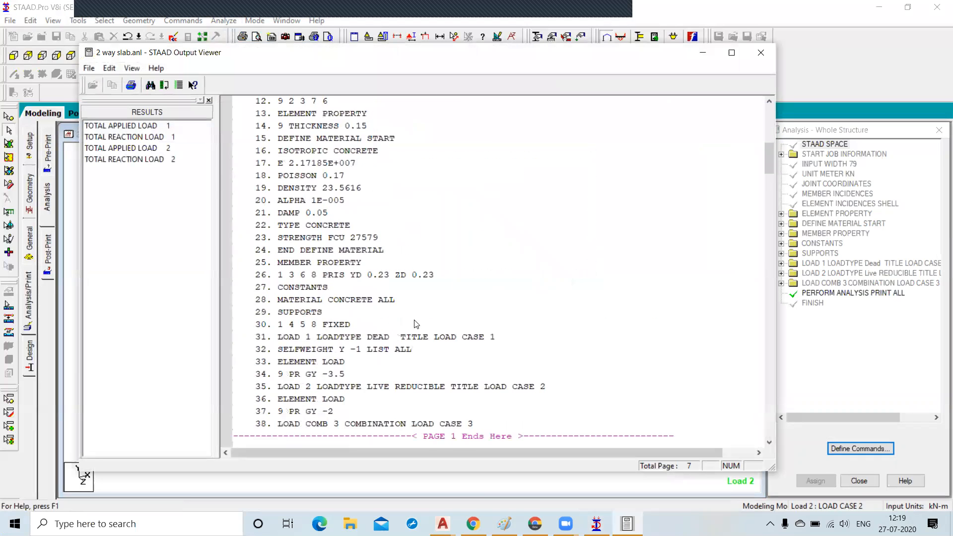
scroll(422, 325, down, 4)
scroll(423, 326, down, 2)
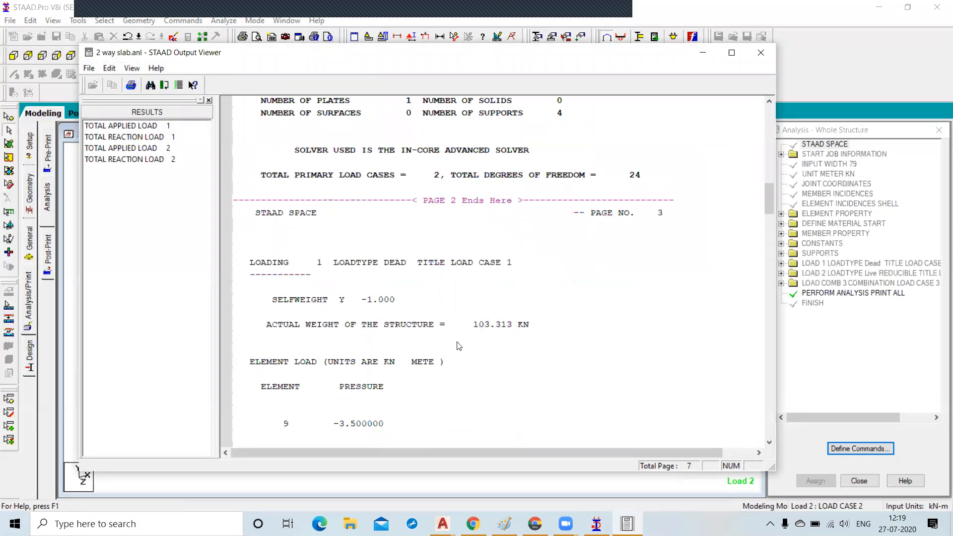
scroll(543, 346, down, 15)
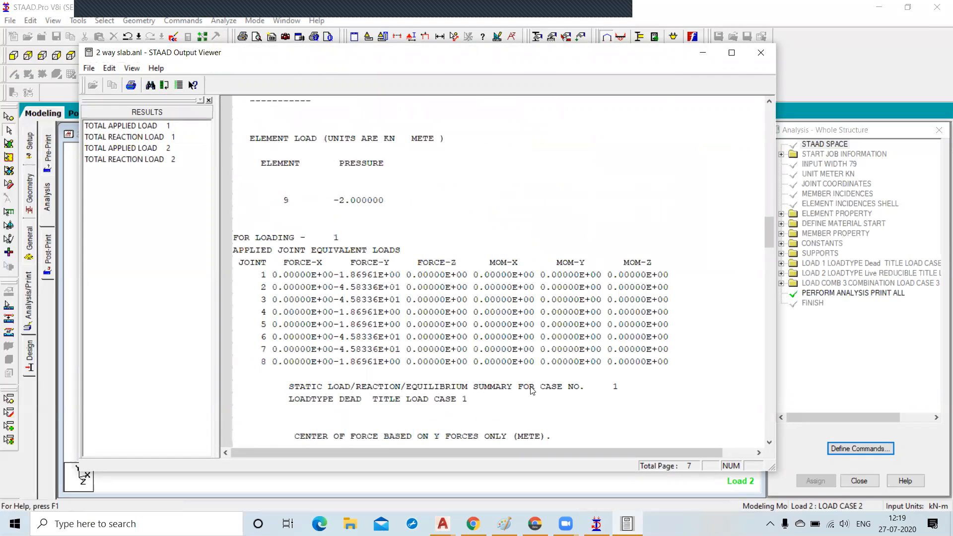
click(761, 53)
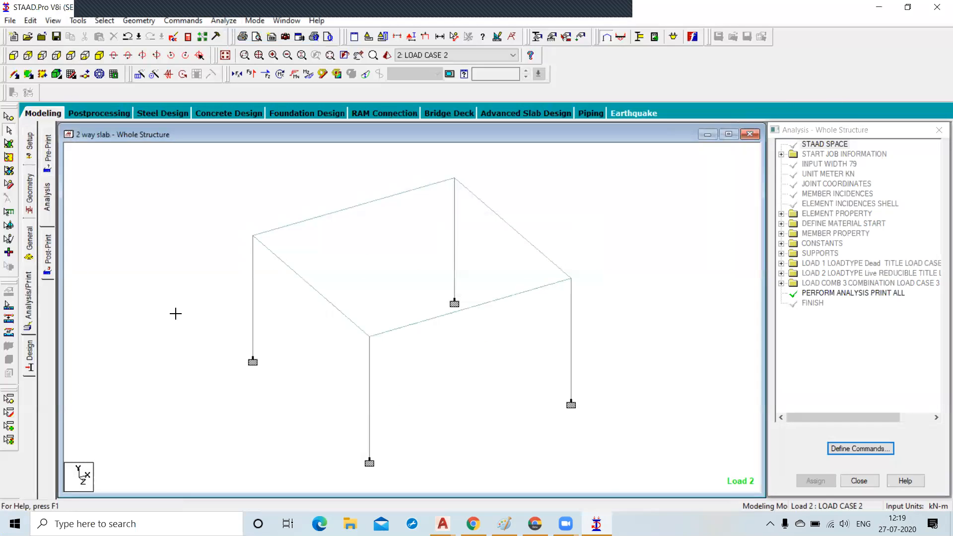
Open postprocessing results for all three load cases and view node displacements and beam forces.
click(84, 118)
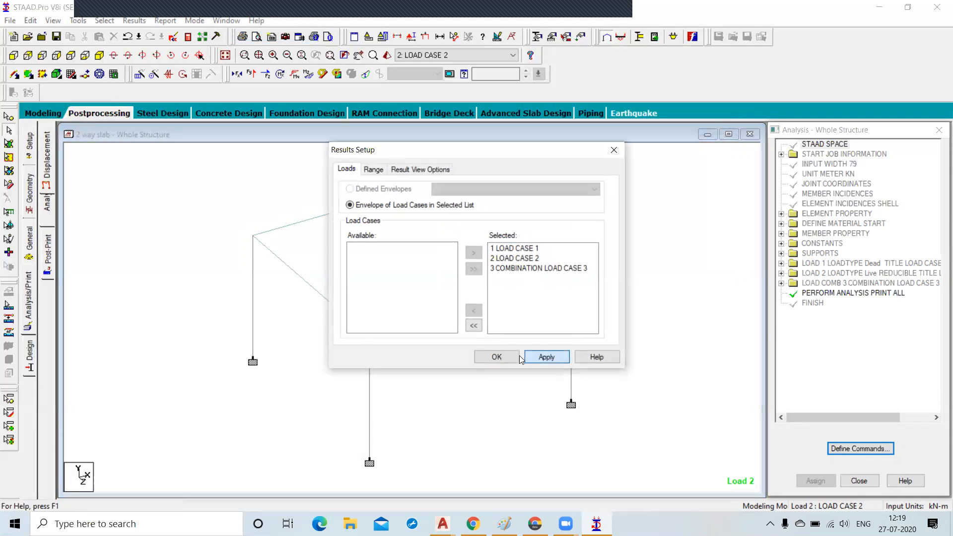
click(496, 356)
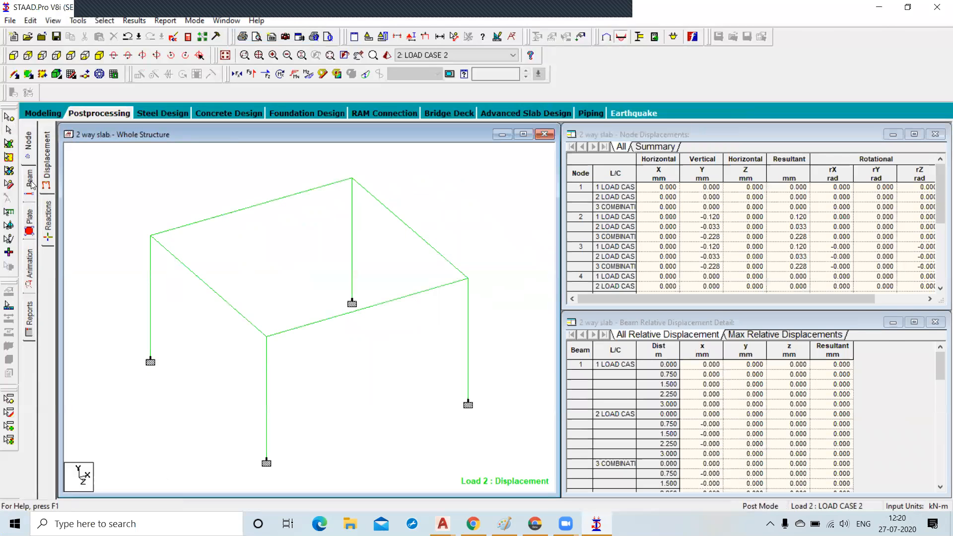
click(31, 185)
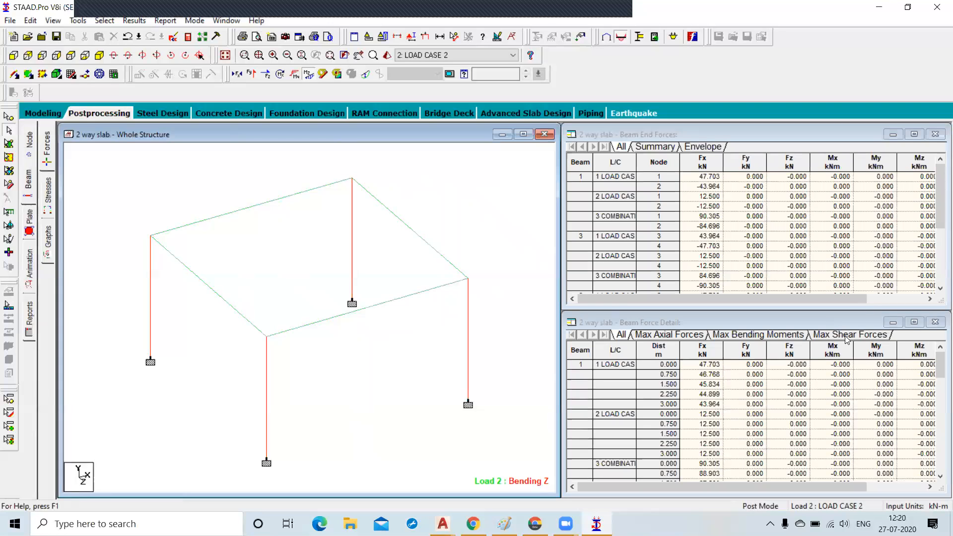
Display a Max Absolute plate stress contour on the slab.
click(27, 226)
click(439, 139)
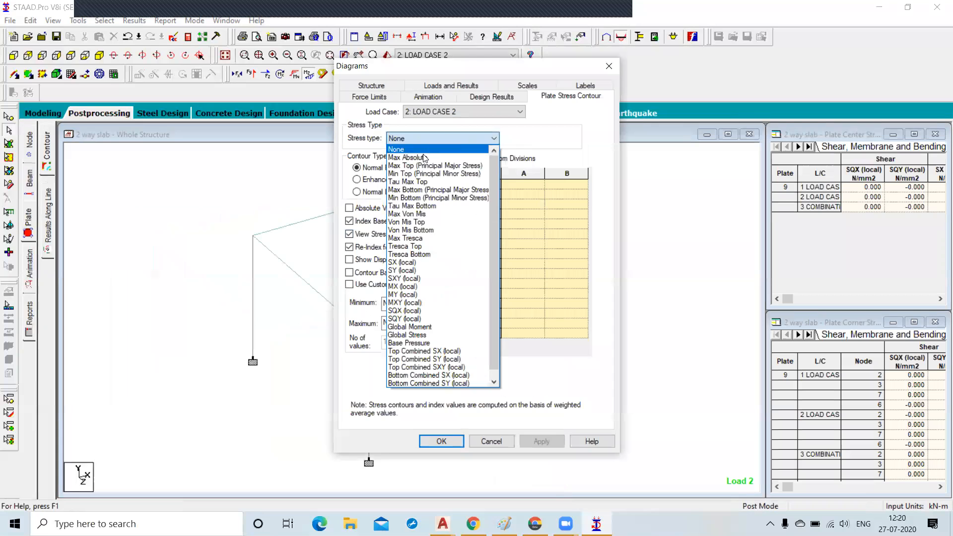
click(427, 148)
click(540, 444)
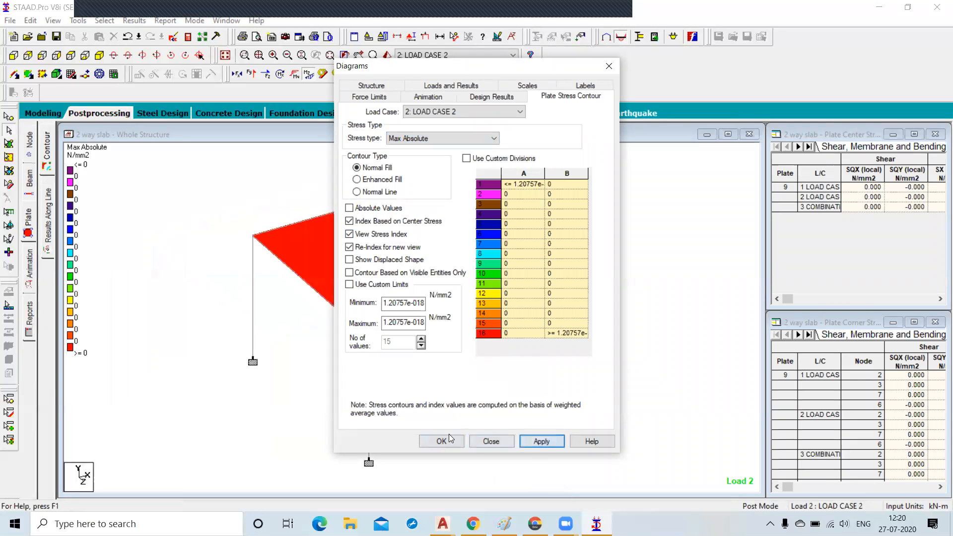
click(447, 443)
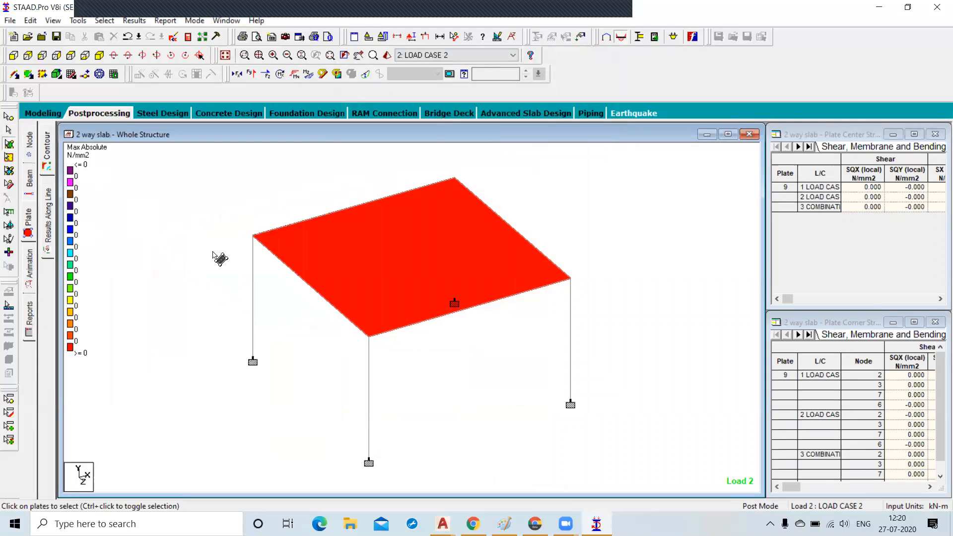
Switch the displayed results between combination load case 3, load case 1 and load case 2.
click(478, 55)
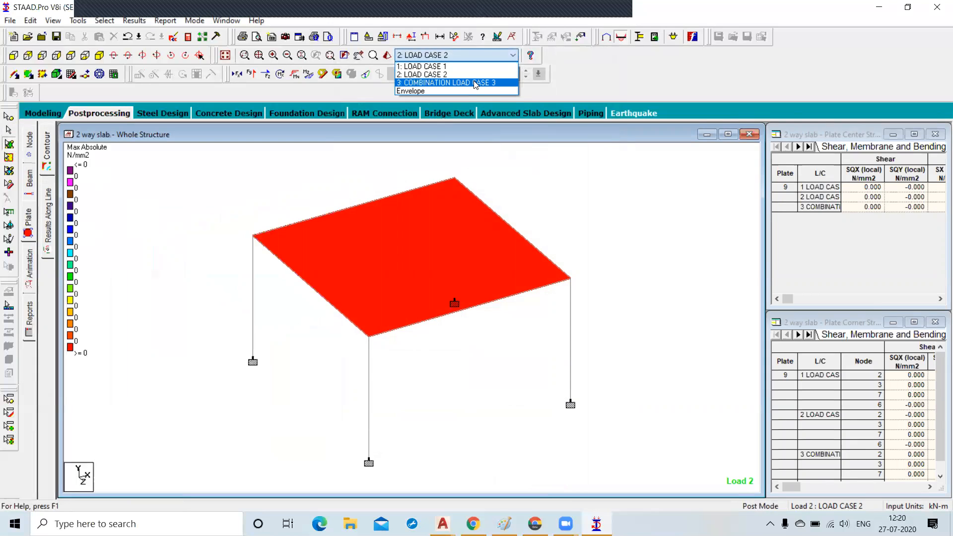
click(476, 83)
click(477, 55)
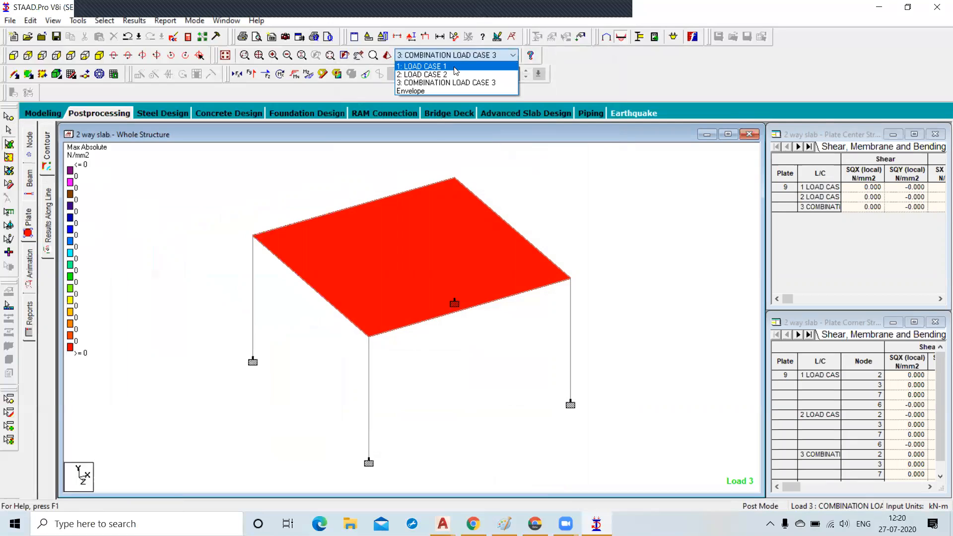
click(454, 66)
click(454, 55)
click(454, 74)
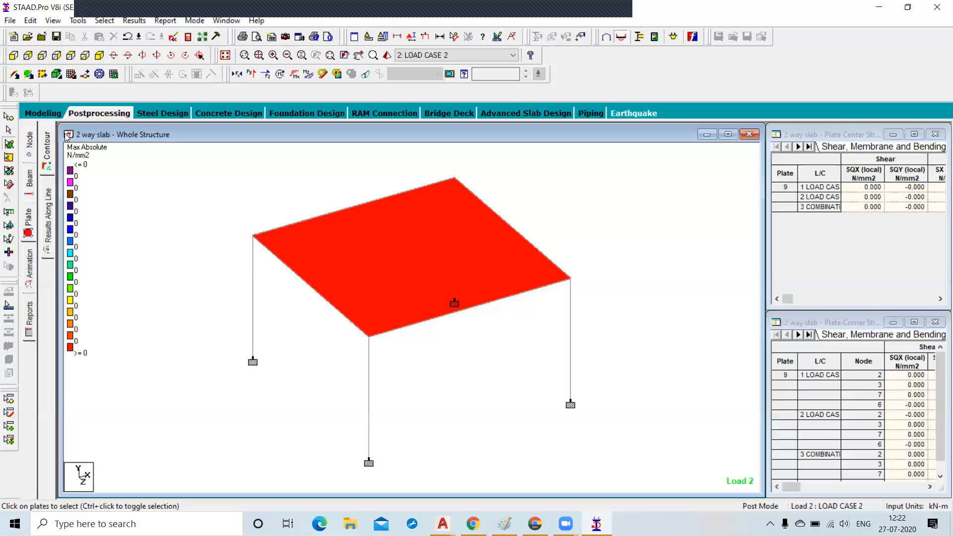
Select the slab plate in modeling mode and start generating a plate mesh with quadrilateral meshing.
click(43, 119)
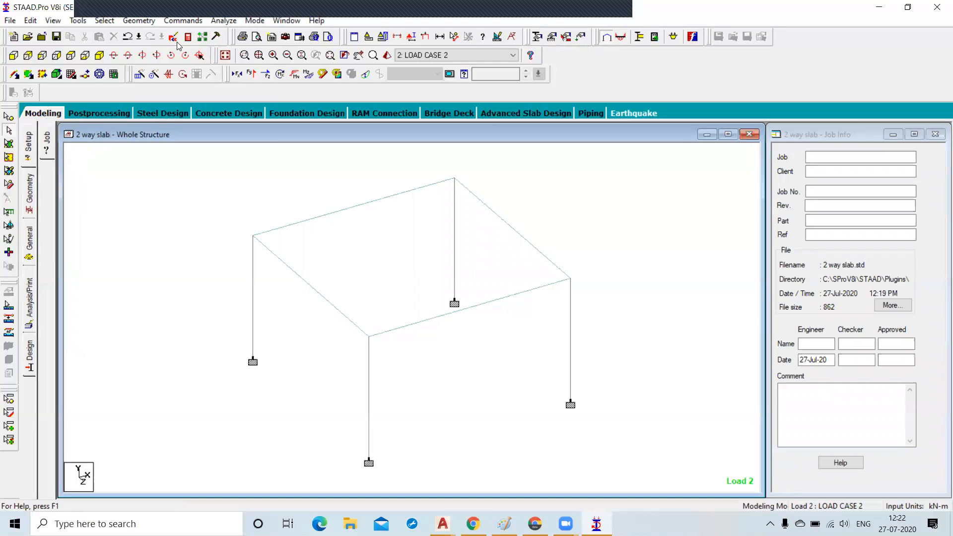
click(137, 21)
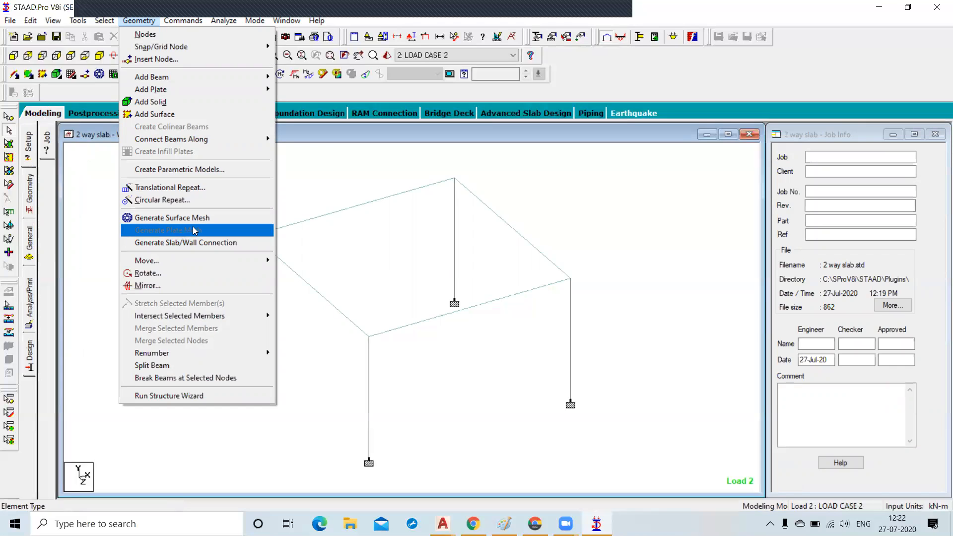
click(291, 169)
click(9, 143)
click(351, 284)
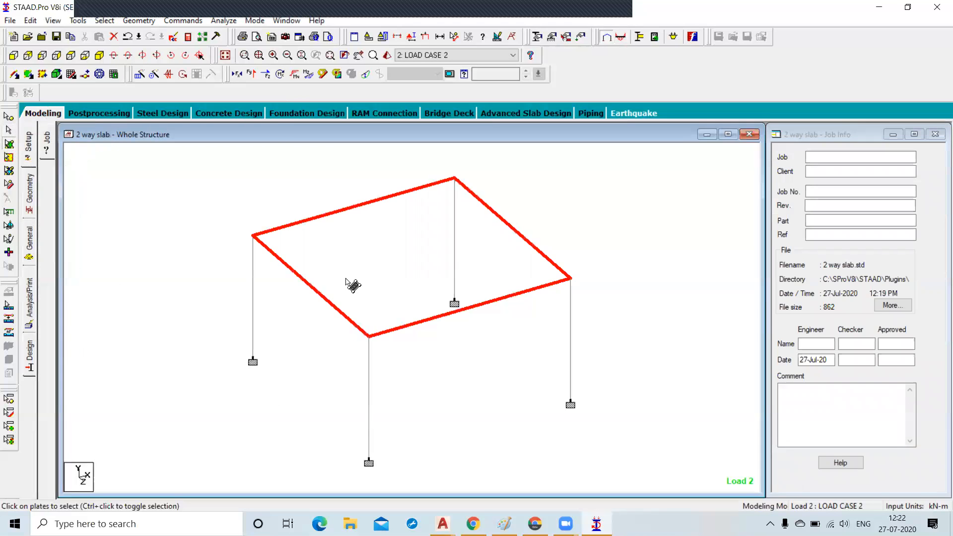
click(139, 20)
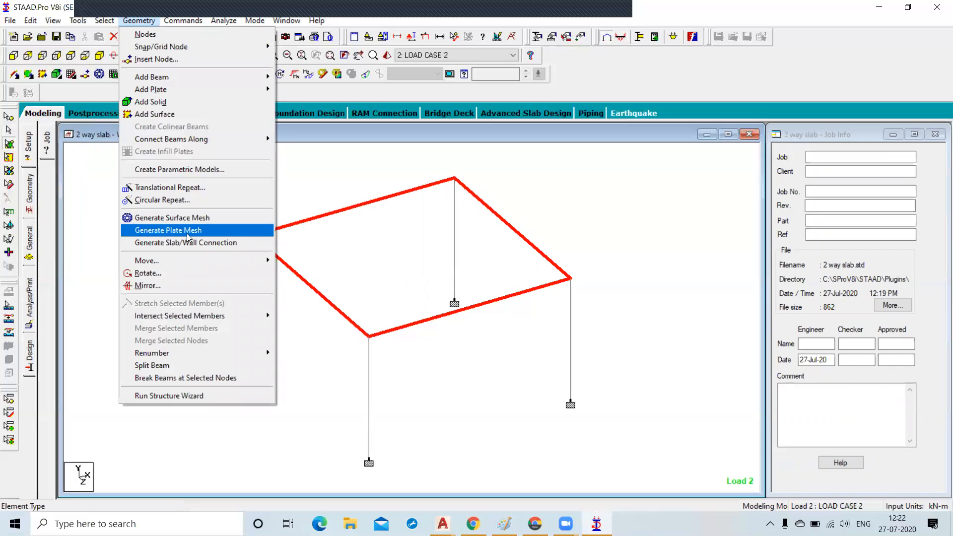
click(156, 230)
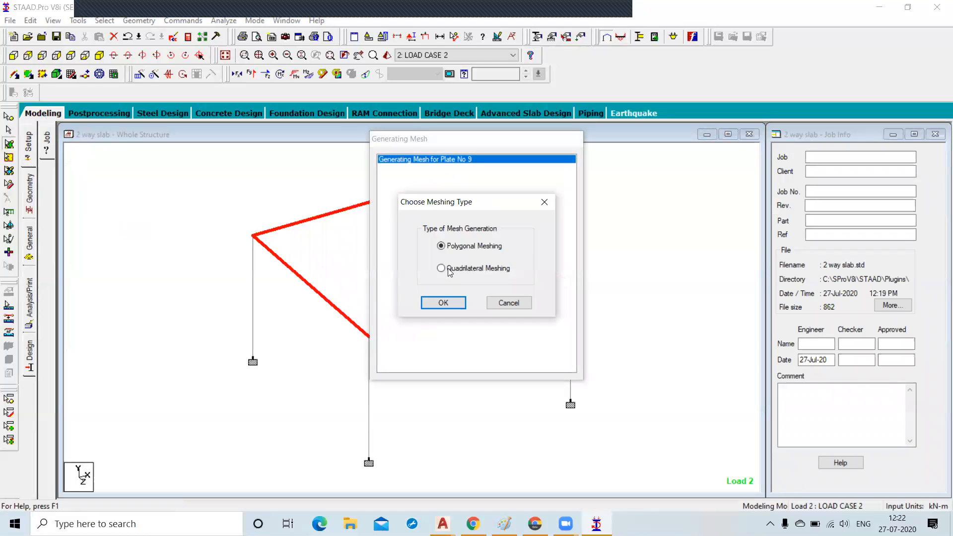
click(442, 269)
click(440, 303)
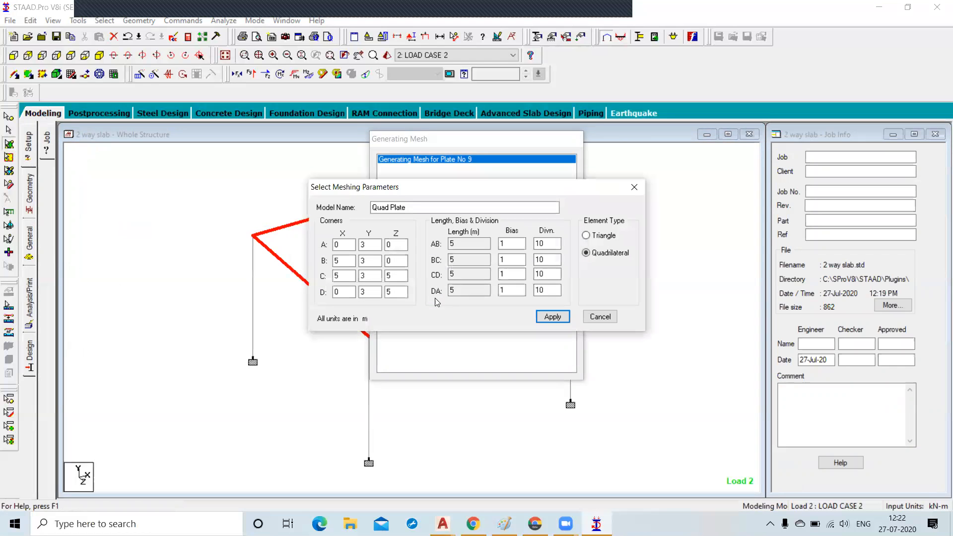
Set the mesh divisions on all four slab edges to 33.
click(464, 260)
click(465, 274)
click(461, 292)
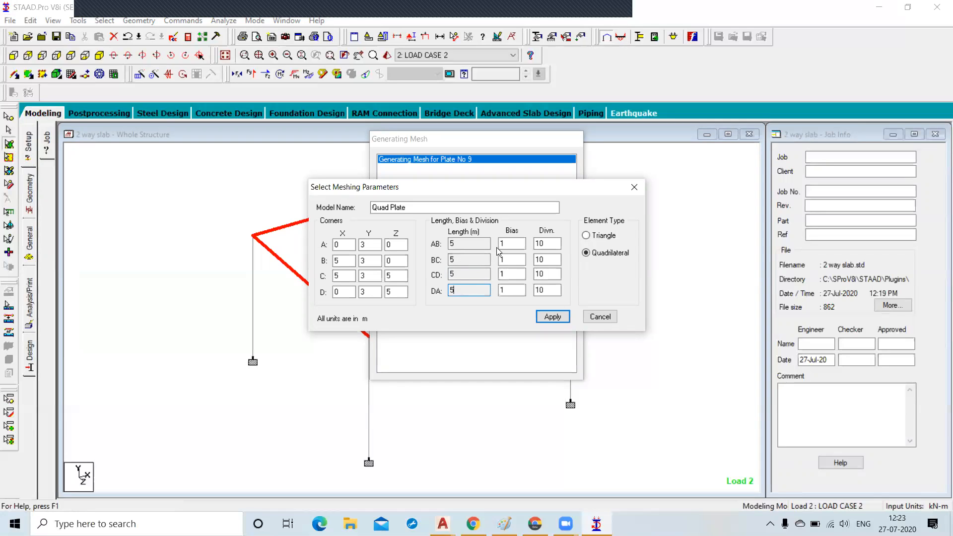
click(549, 243)
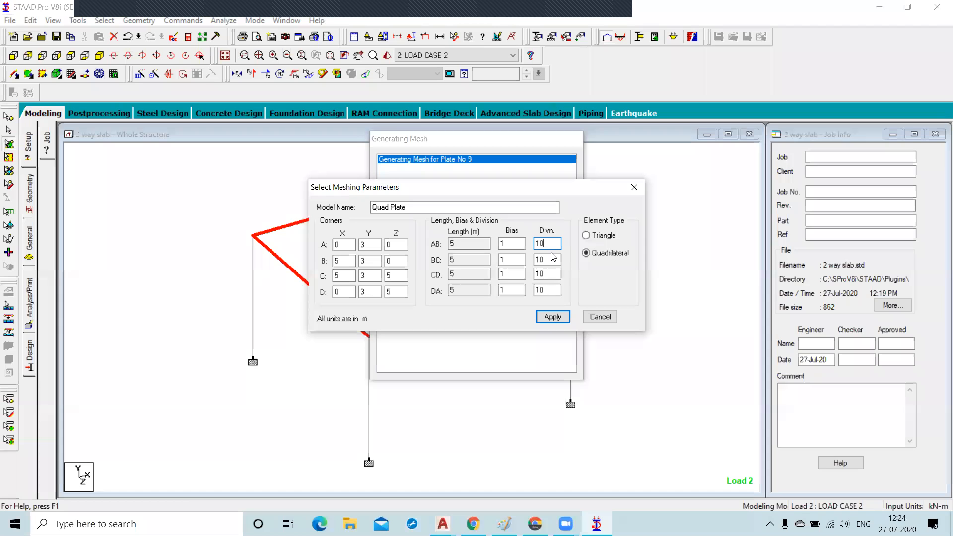
double_click(537, 243)
text(33)
double_click(548, 260)
text(33)
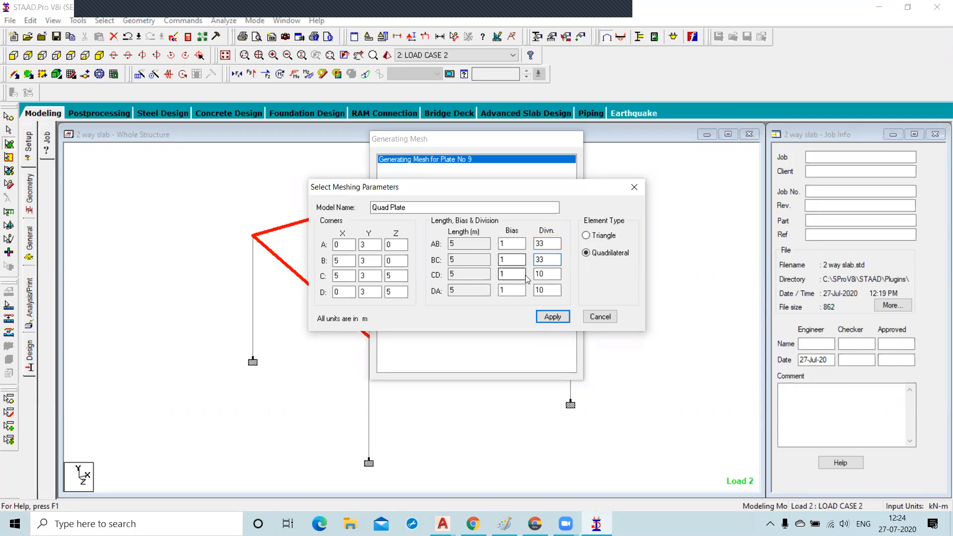
double_click(547, 274)
text(33)
key(Tab)
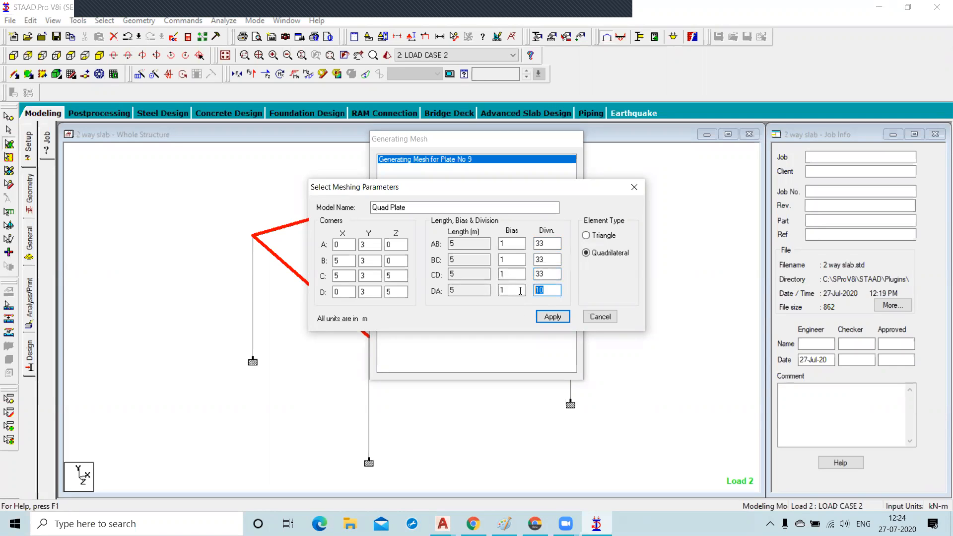
text(33)
Set all four edge divisions to 16 and apply the quadrilateral mesh to the slab.
drag(551, 243, 533, 245)
text(16)
drag(554, 259, 524, 286)
text(161616)
click(559, 318)
click(511, 290)
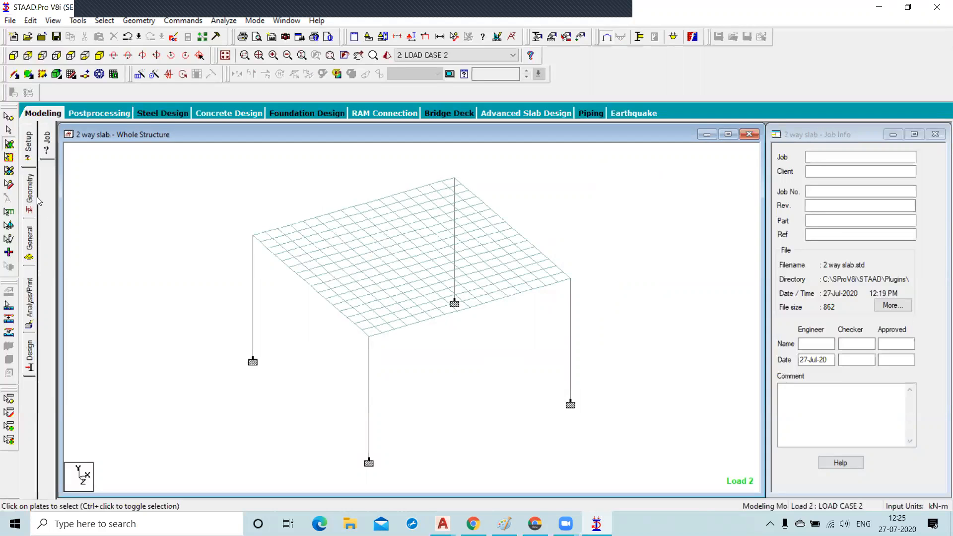
Review the plate thickness property assignment on the meshed slab plates.
click(29, 246)
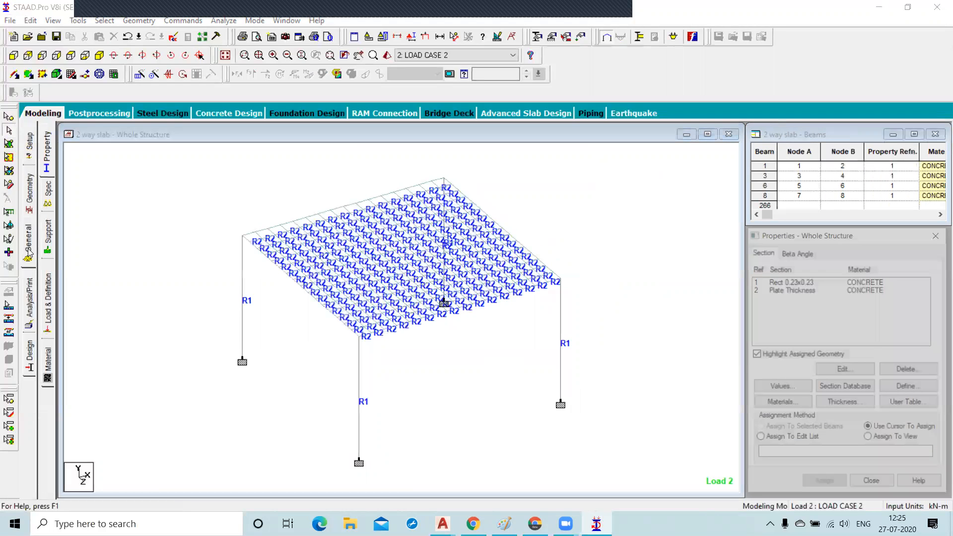
click(346, 261)
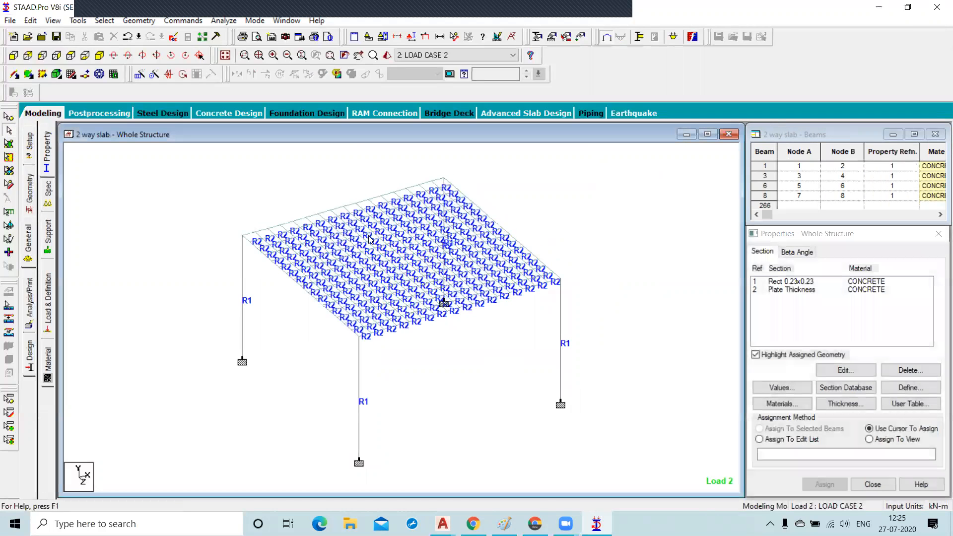
click(808, 292)
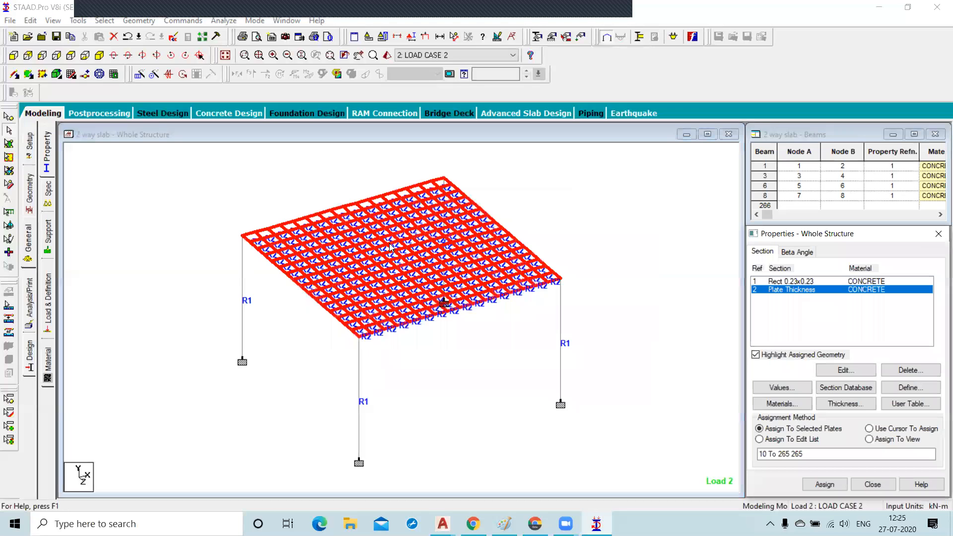
click(298, 337)
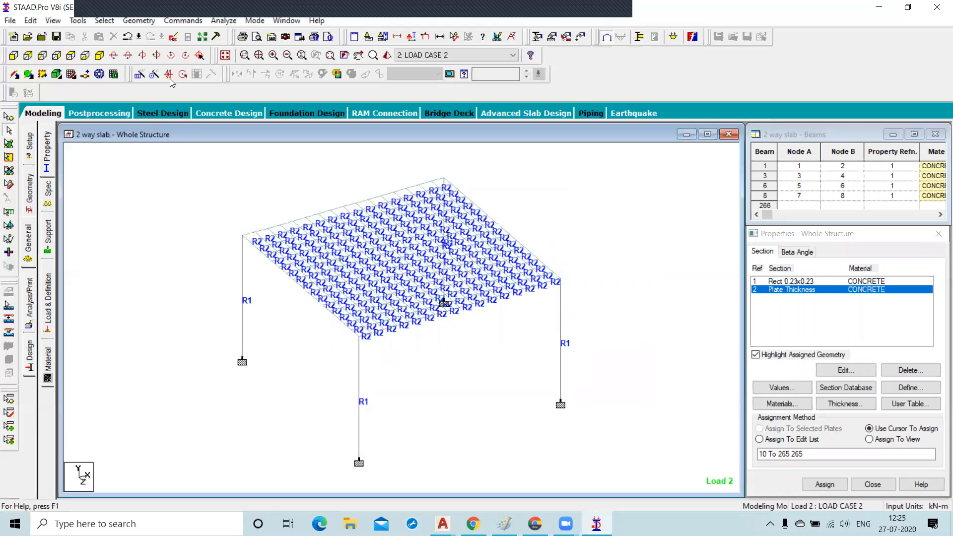
Save the modified model and rerun the analysis.
click(228, 22)
click(245, 34)
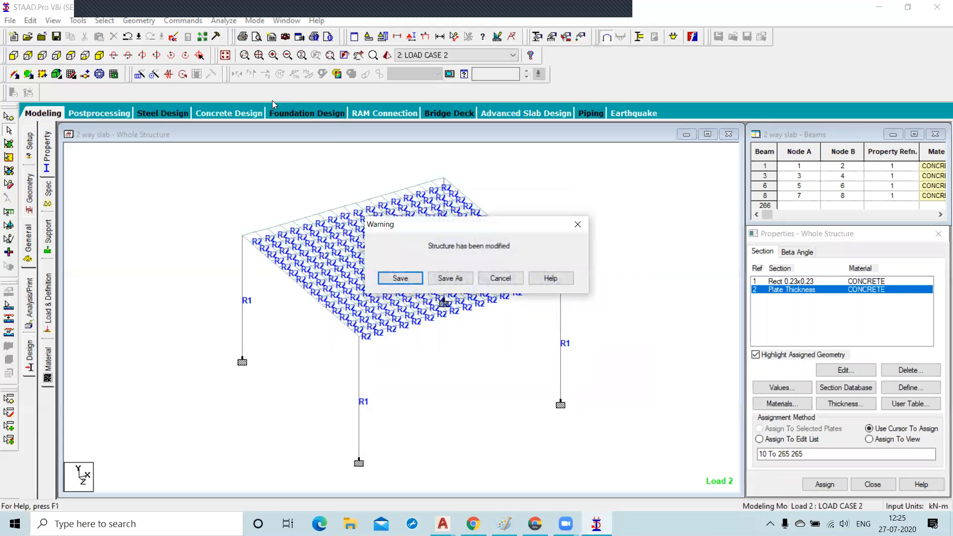
click(400, 276)
click(604, 394)
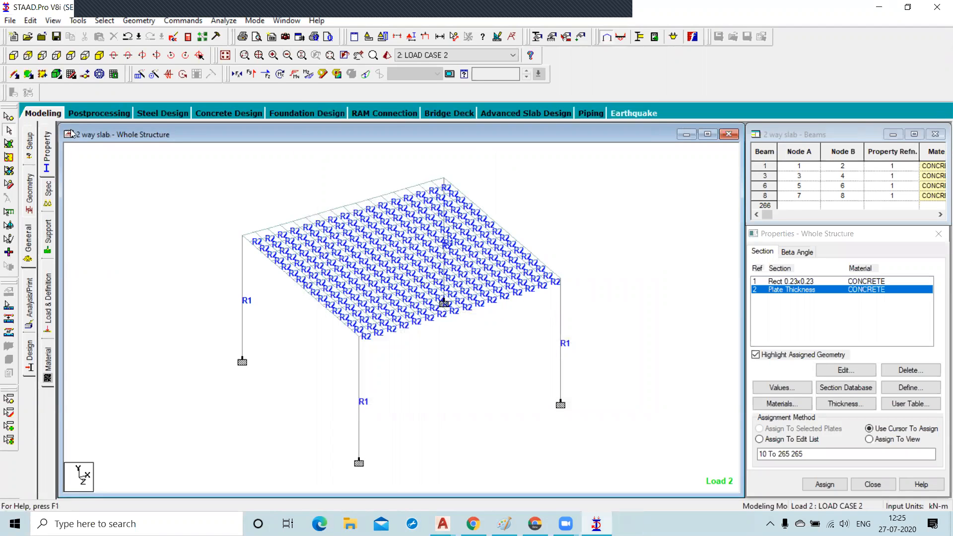
Open postprocessing results for all three load cases.
click(88, 114)
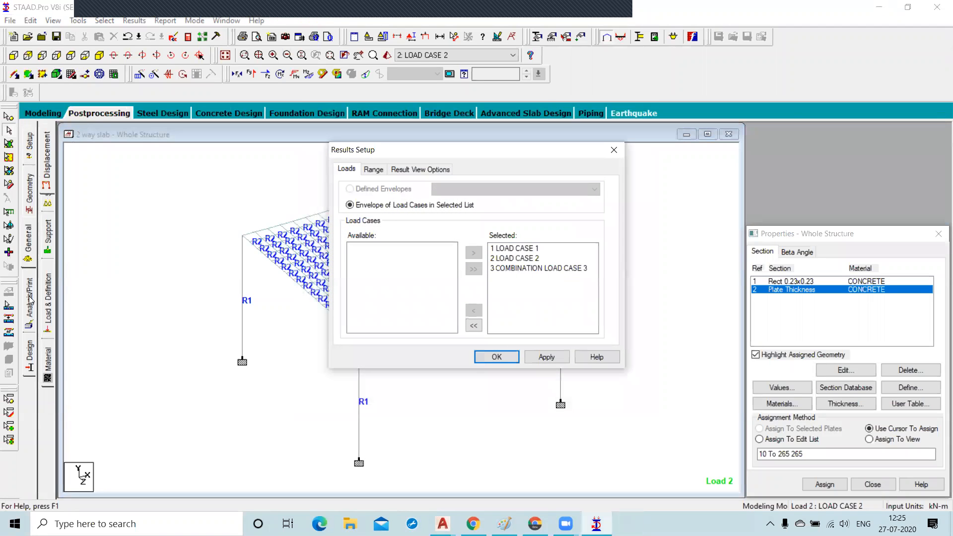
click(546, 357)
click(496, 357)
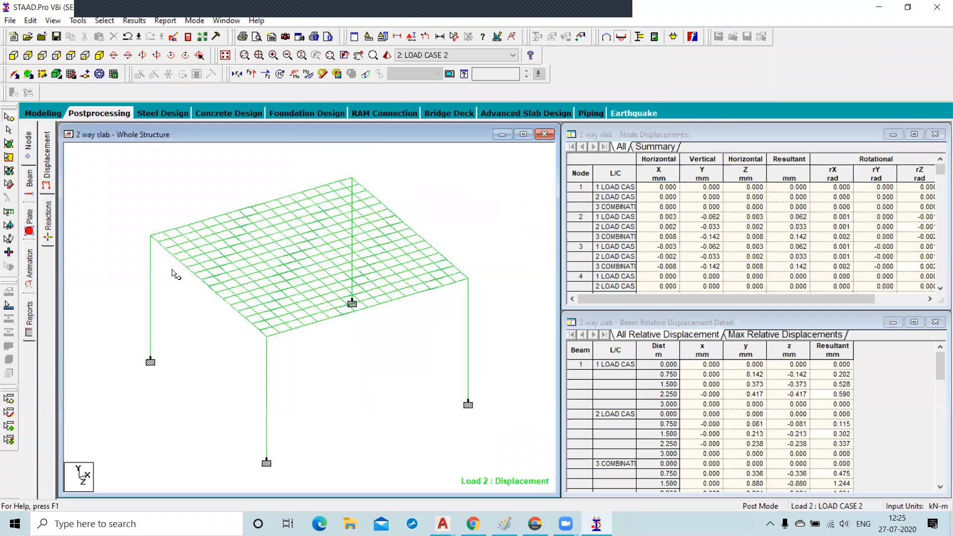
Display a Max Absolute plate stress contour on the meshed slab.
click(29, 221)
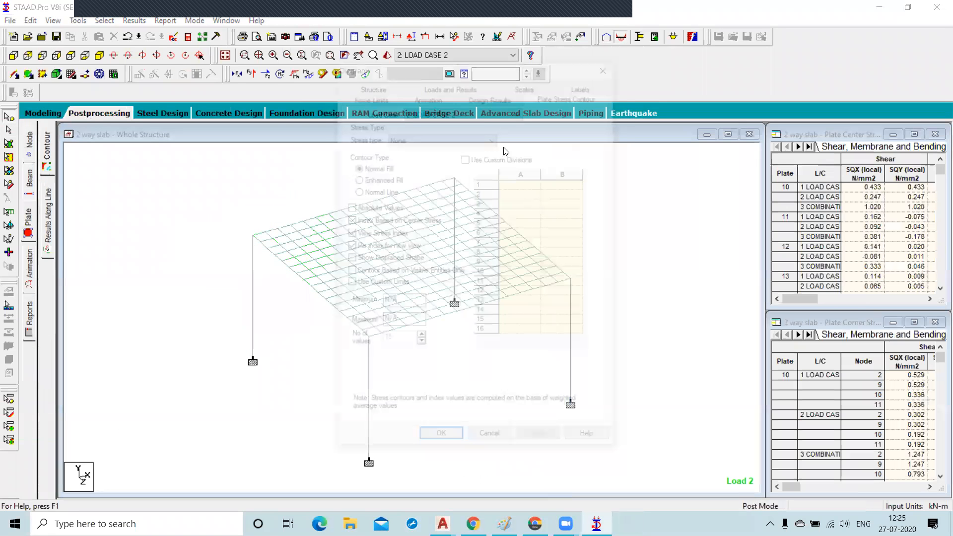
click(442, 141)
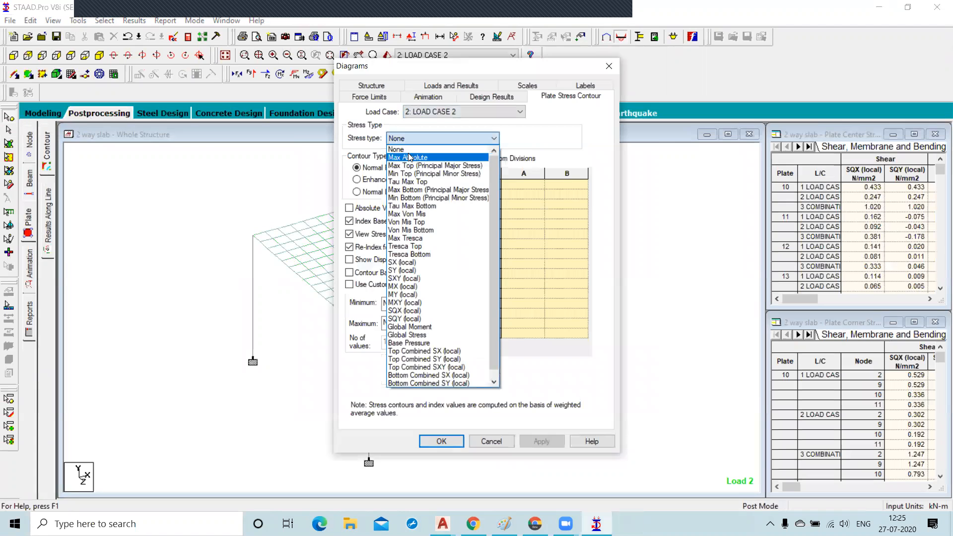
click(408, 157)
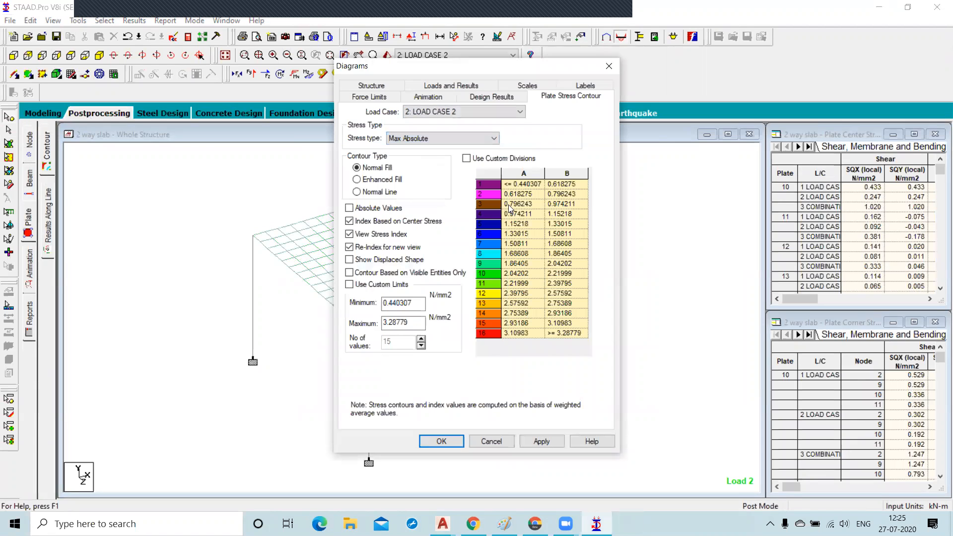
click(540, 439)
click(442, 441)
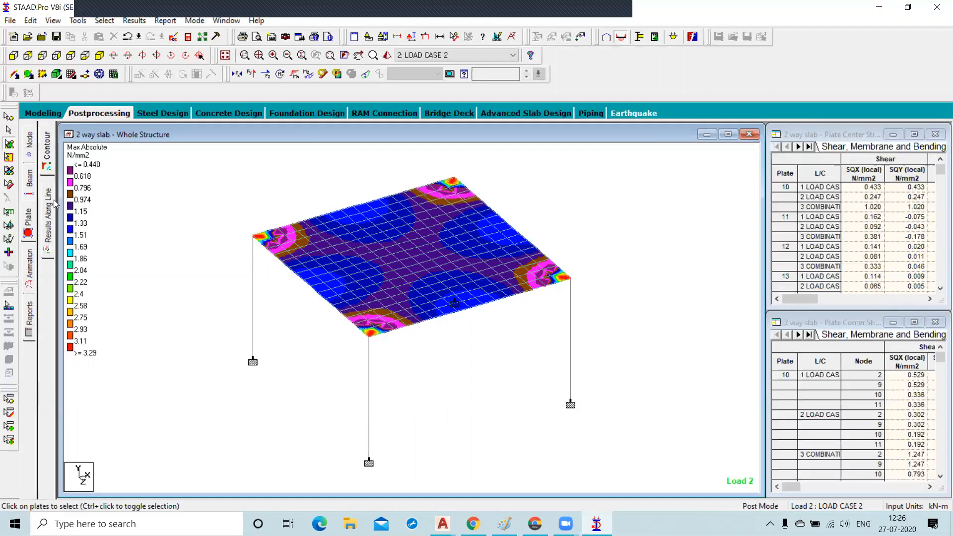
click(27, 224)
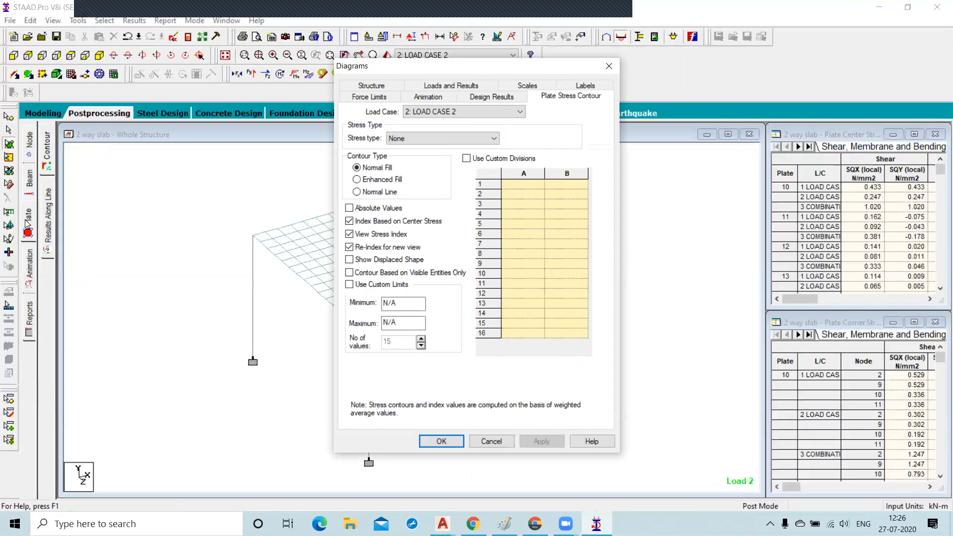
click(411, 139)
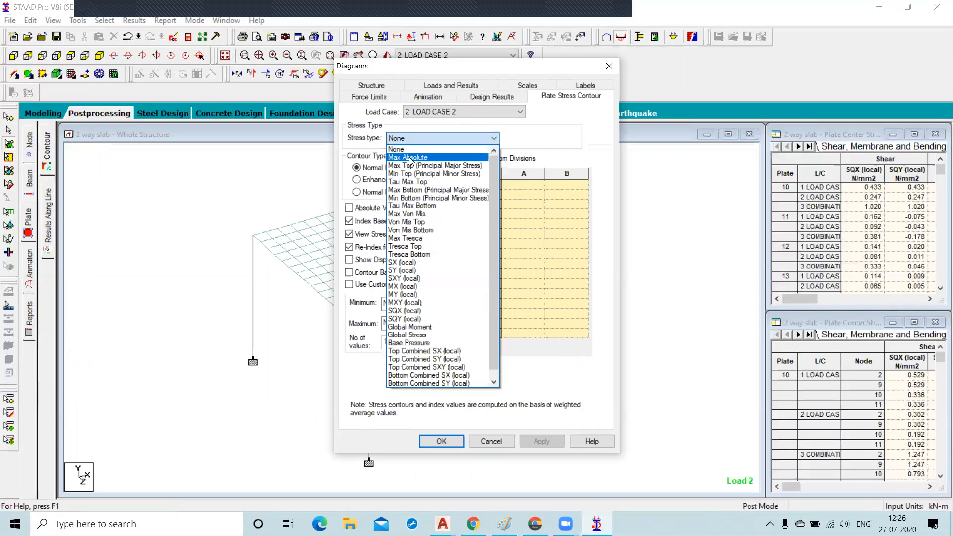
click(408, 158)
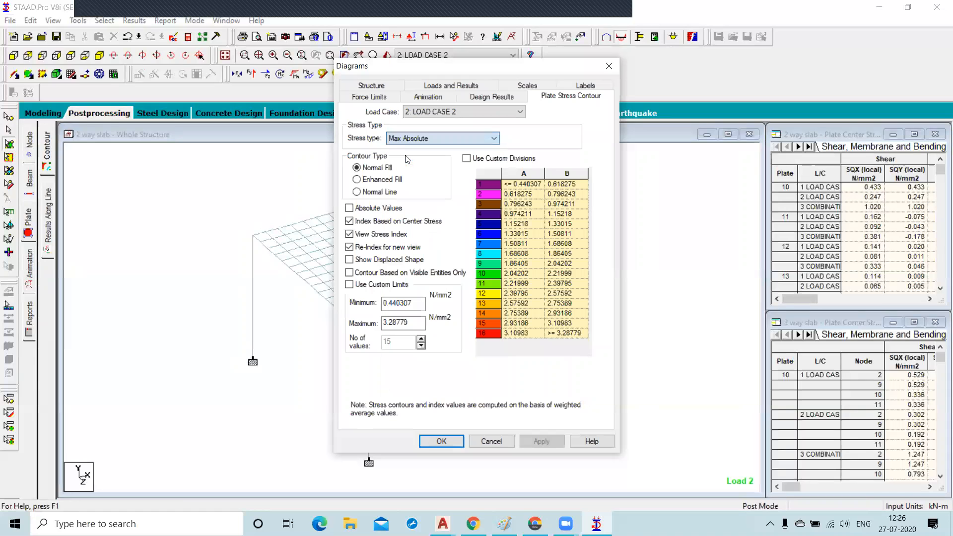
click(548, 442)
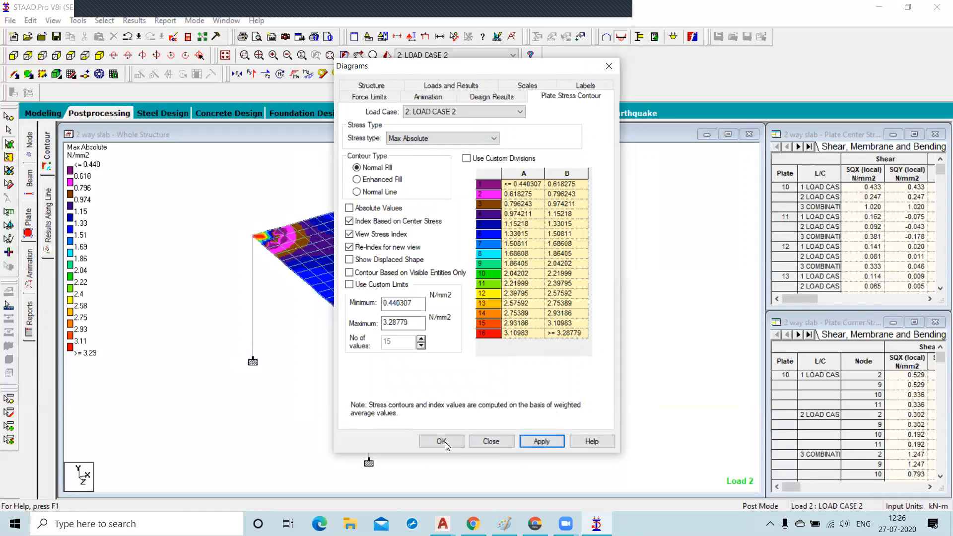
click(443, 442)
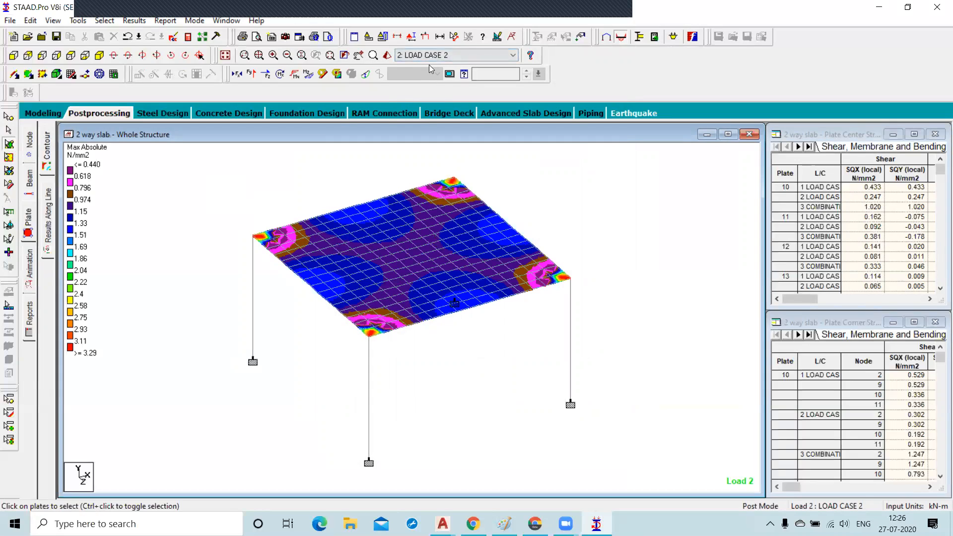
Switch the displayed results to load case 1 and then to combination load case 3.
click(458, 54)
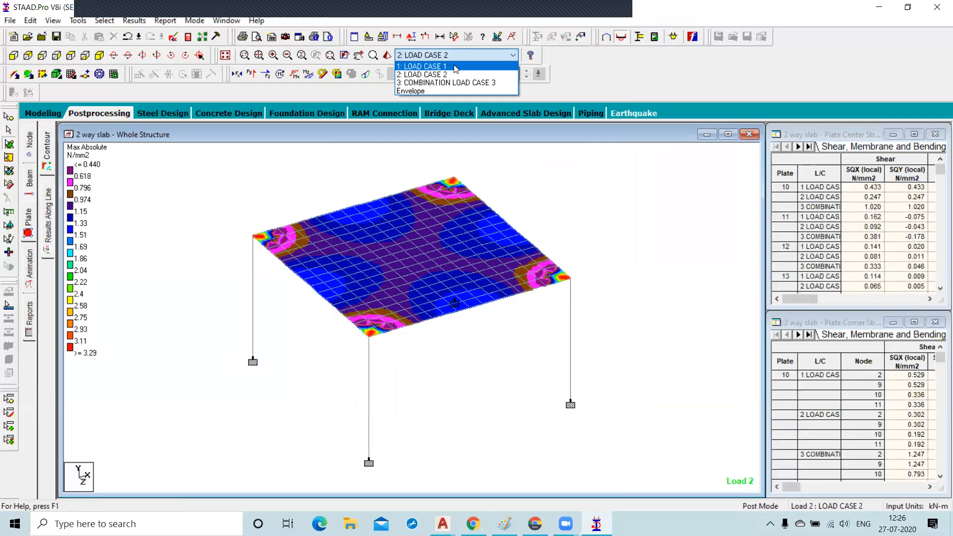
click(455, 66)
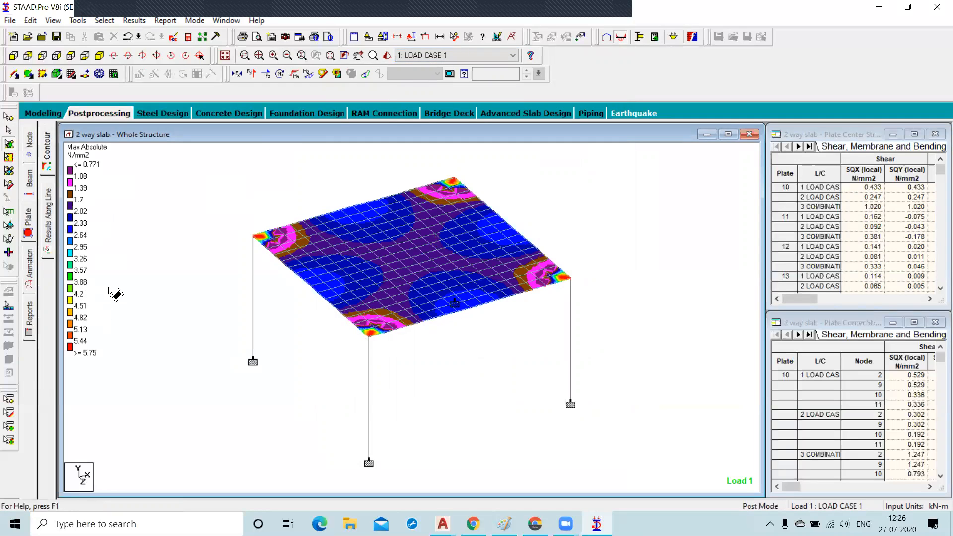
click(475, 51)
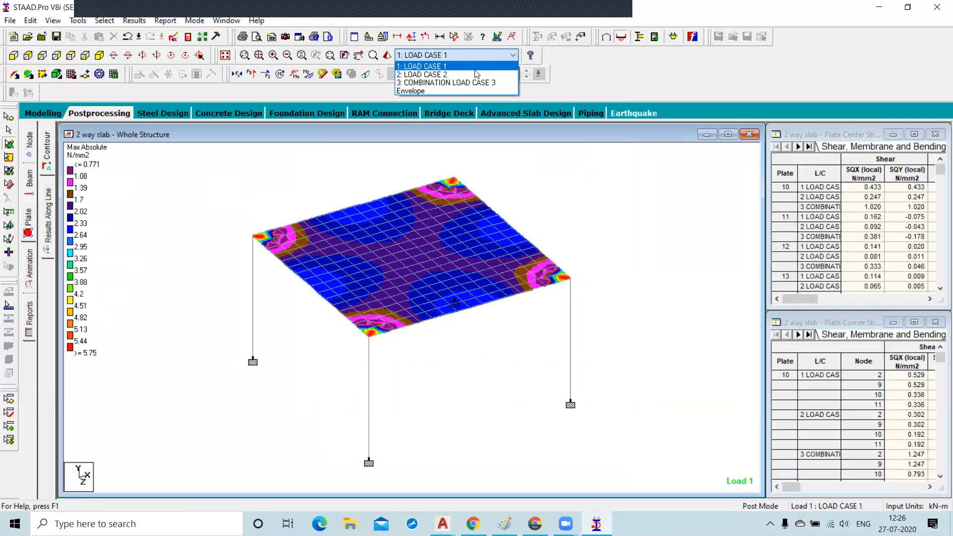
click(477, 83)
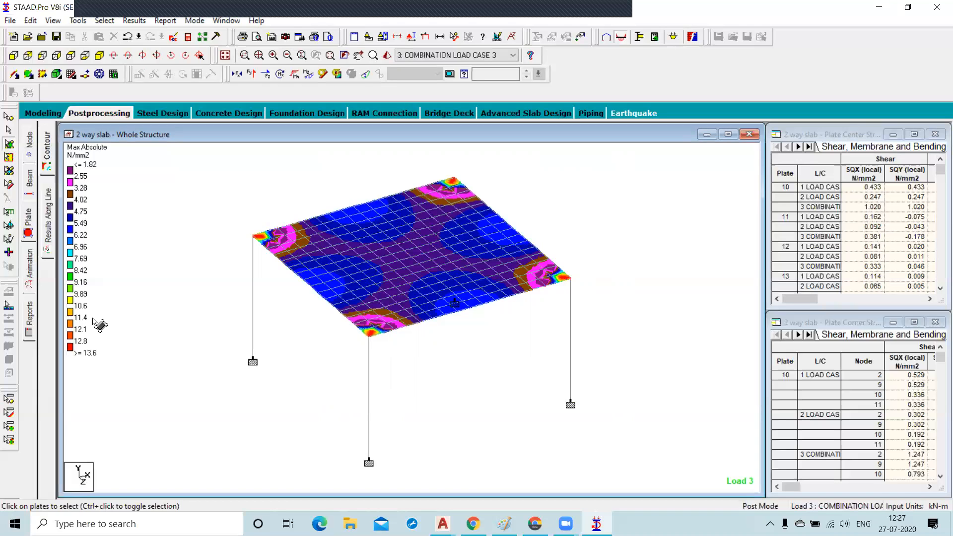
Open concrete design in the modeling mode and set the design code to IS456.
click(42, 114)
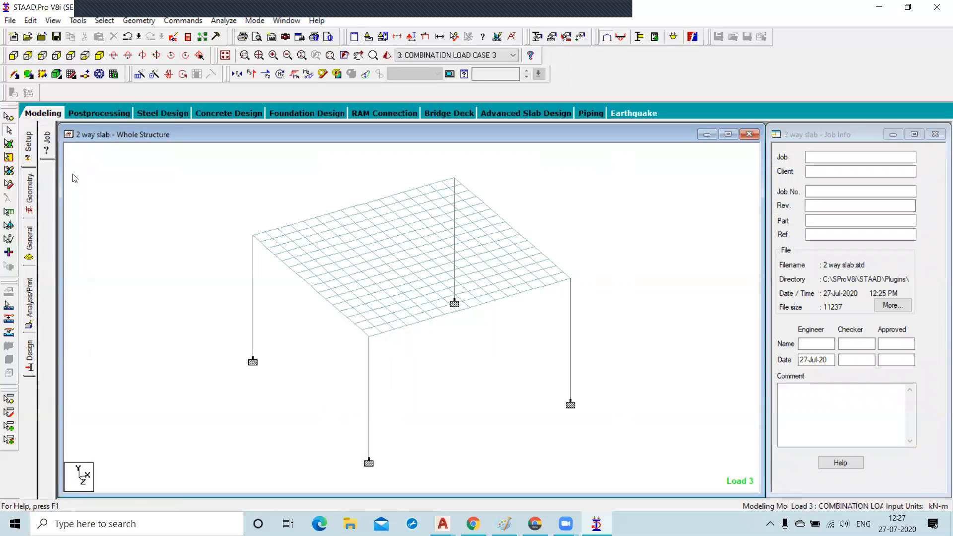
click(30, 355)
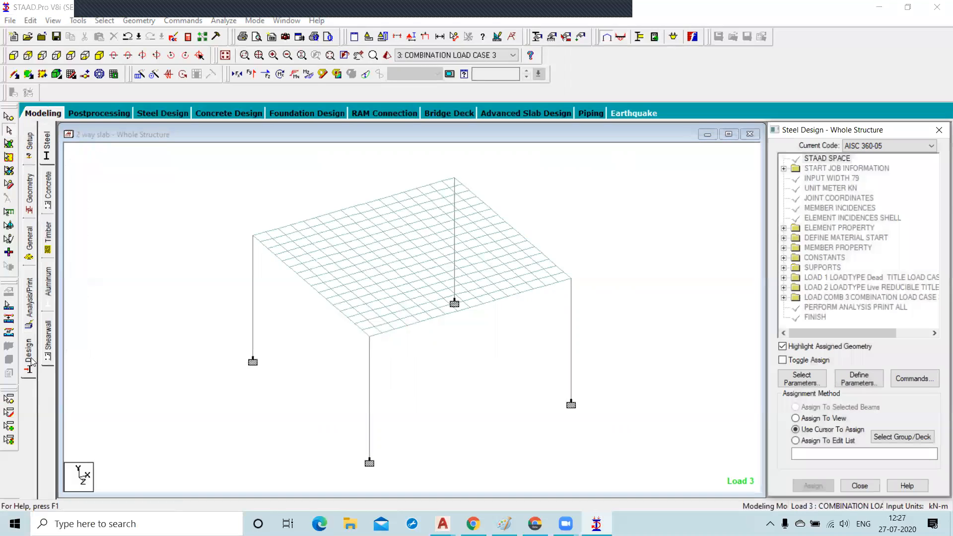
click(48, 192)
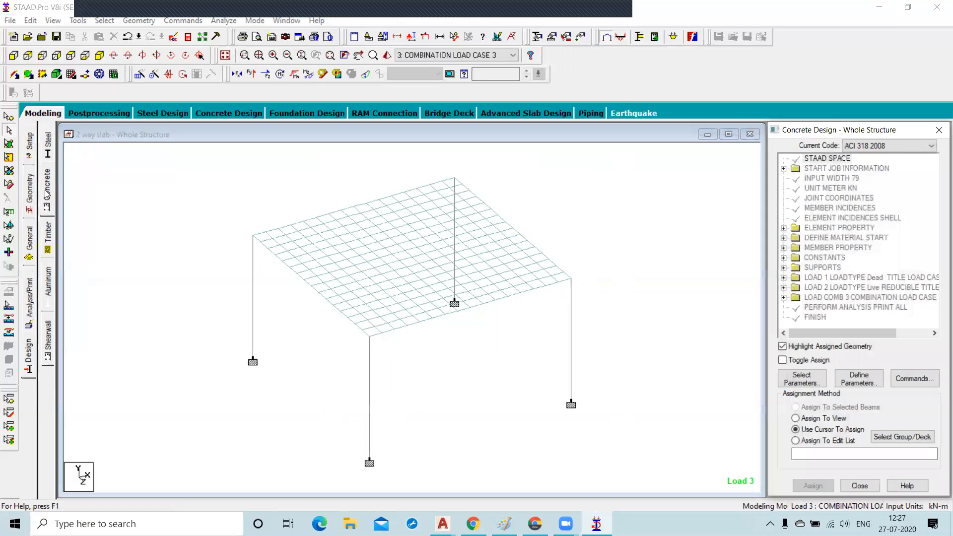
click(931, 146)
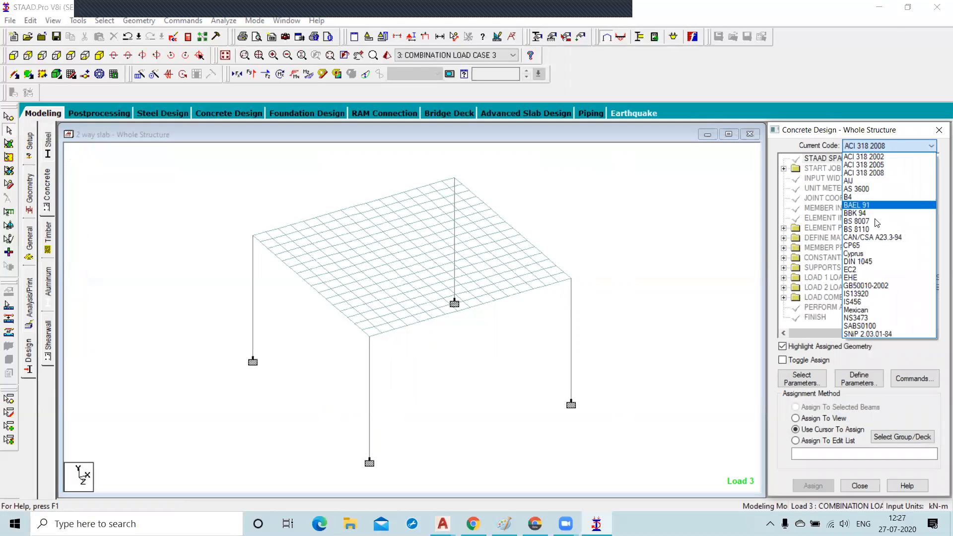
click(873, 301)
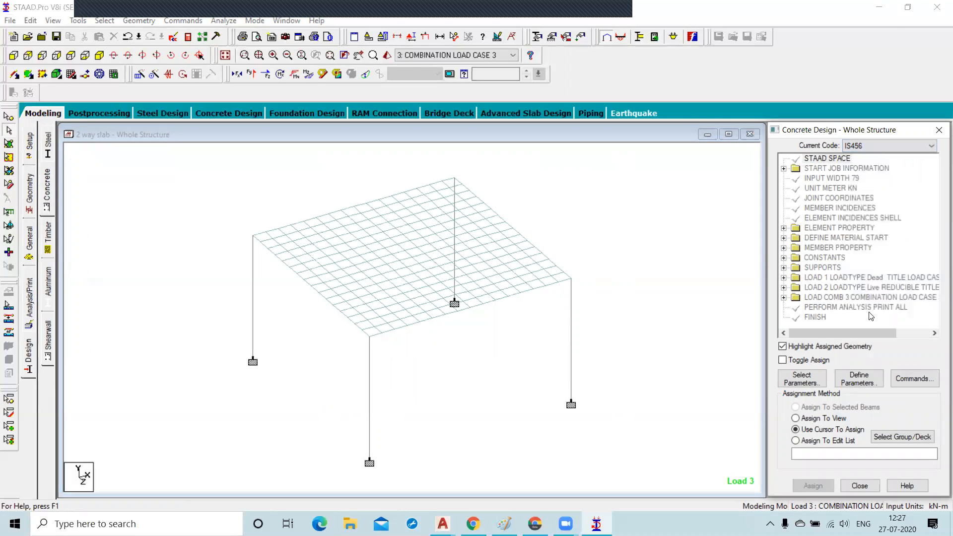
Add the concrete compressive strength parameter FC of 25000 kN/m2.
click(866, 385)
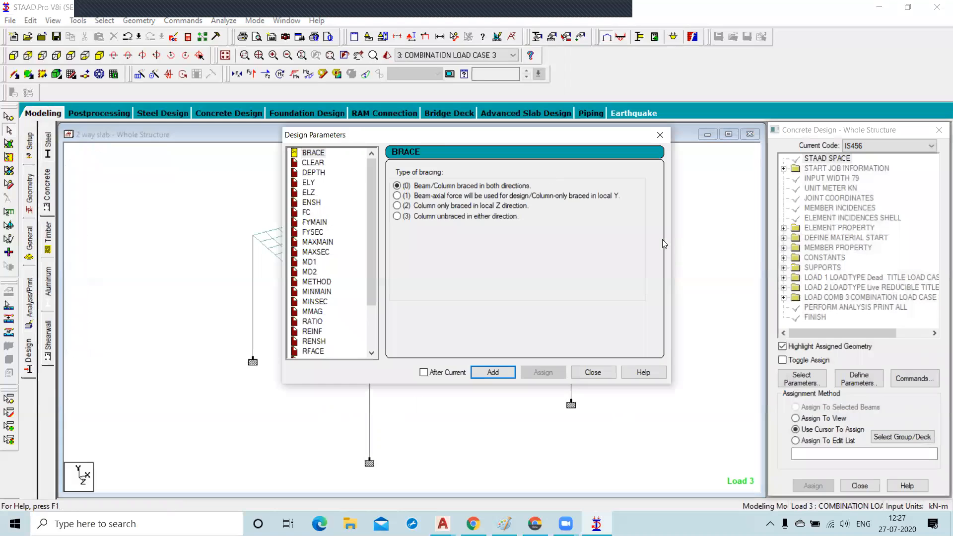
click(312, 164)
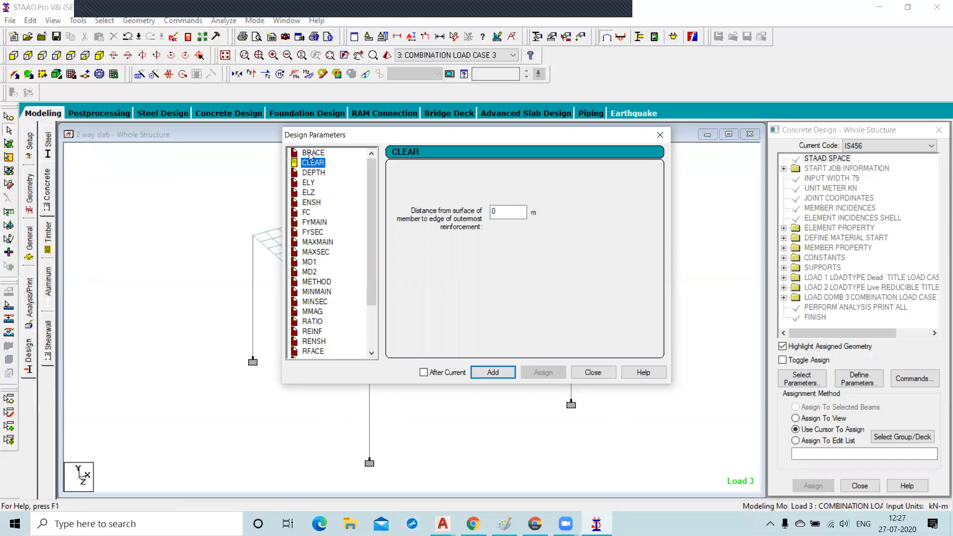
click(307, 213)
key(Tab)
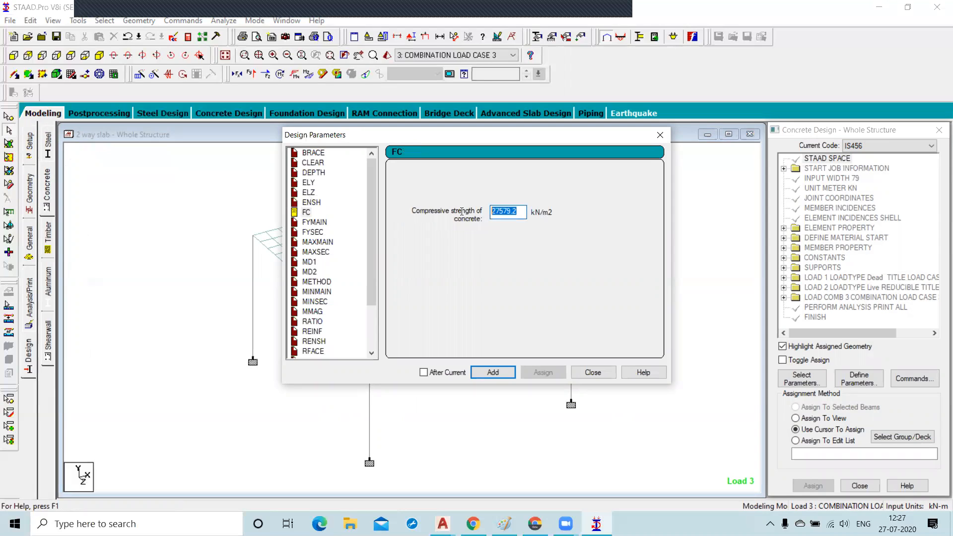
text(25000)
click(491, 372)
Add the main reinforcement yield strength FYMAIN of 415000 kN/m2.
click(321, 226)
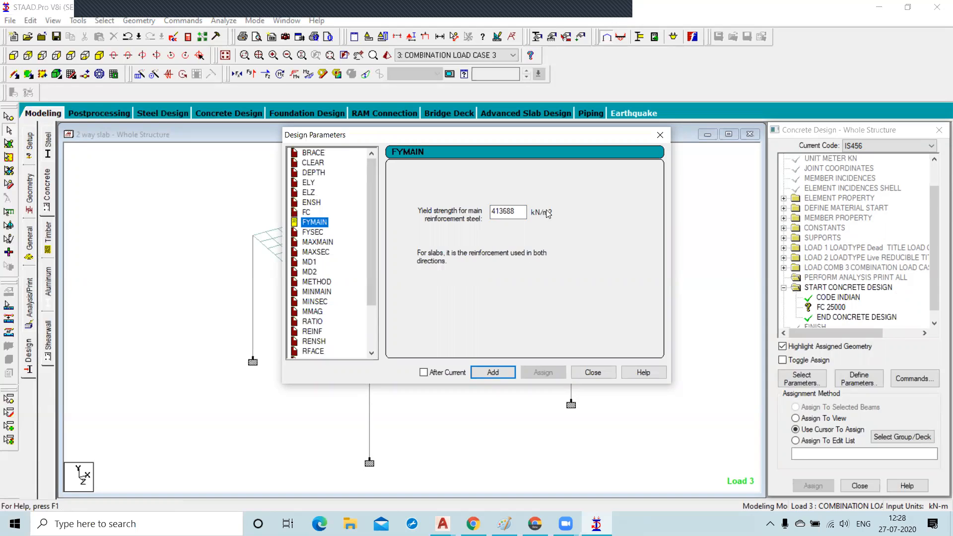
key(Tab)
text(41500)
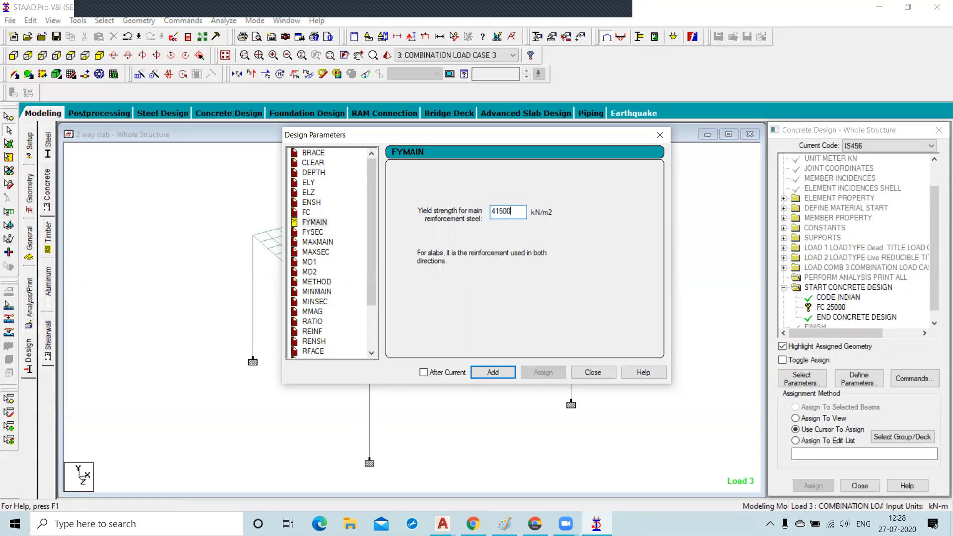
text(0)
click(491, 373)
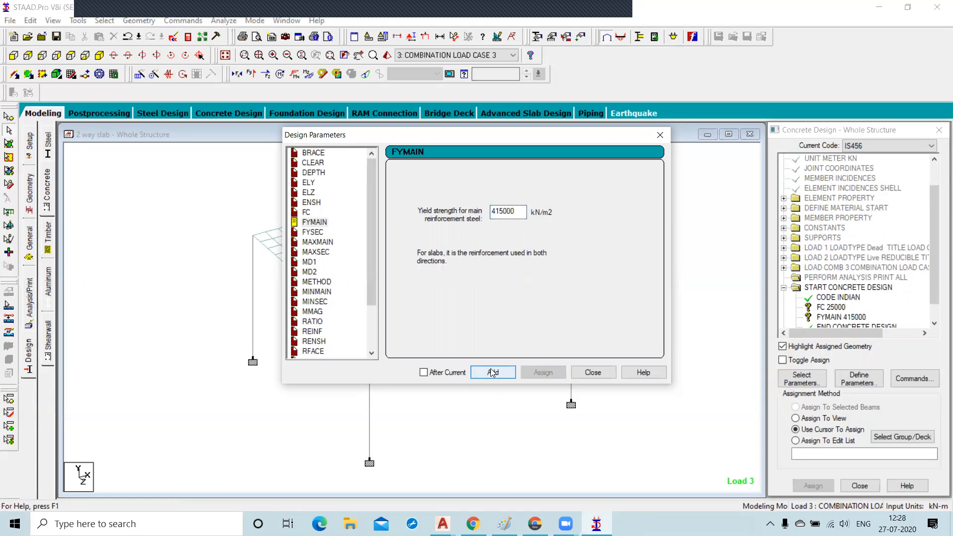
Add the maximum main reinforcement size MAXMAIN of 12 mm.
click(307, 231)
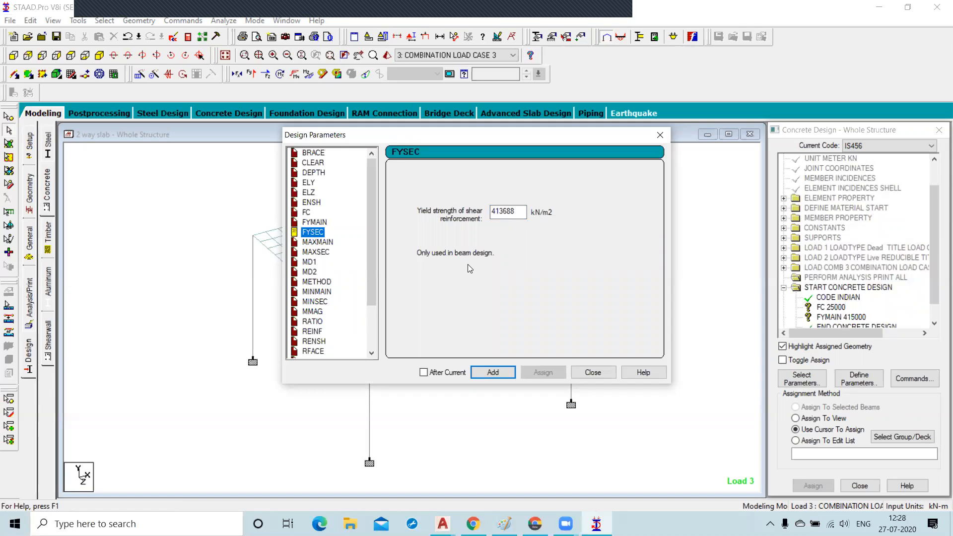
click(317, 243)
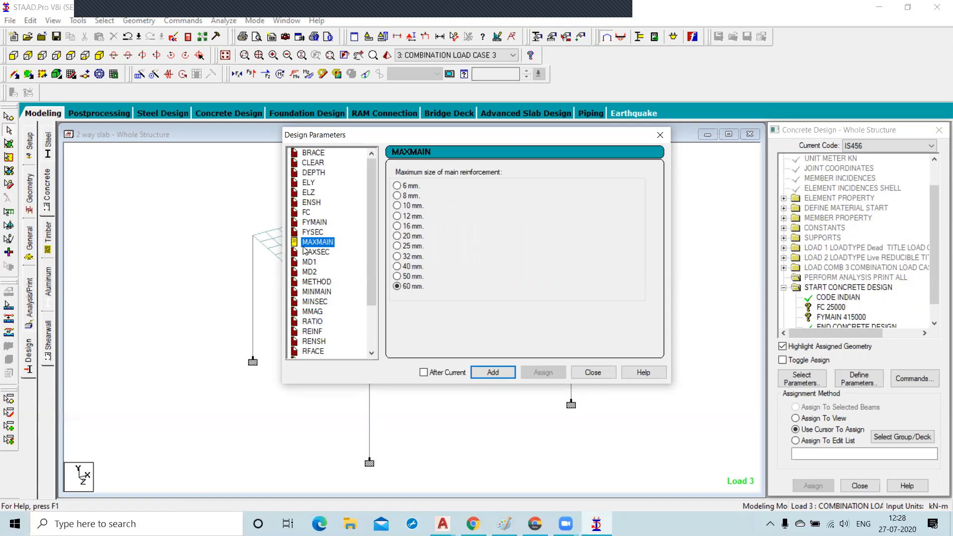
click(397, 217)
click(493, 372)
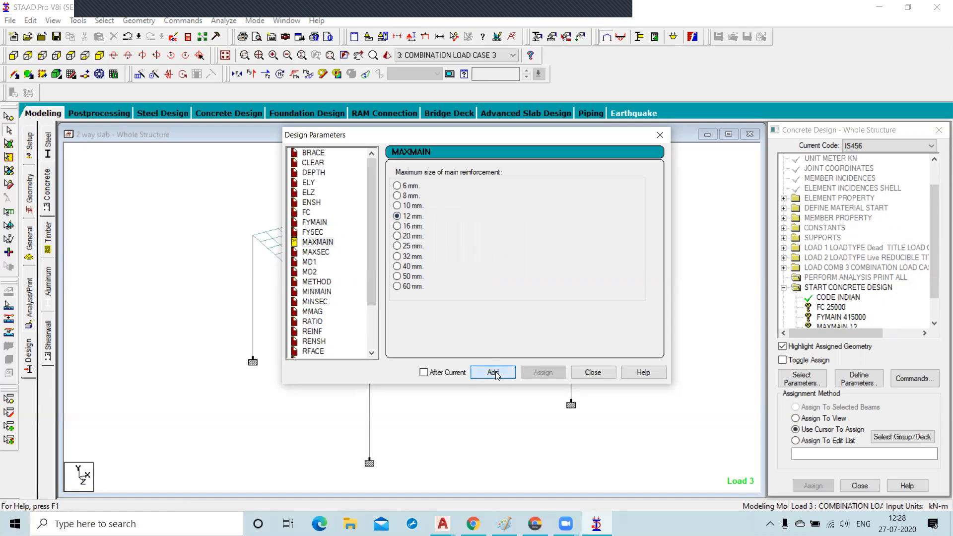
Add the maximum secondary reinforcement size MAXSEC of 10 mm.
click(322, 253)
click(397, 205)
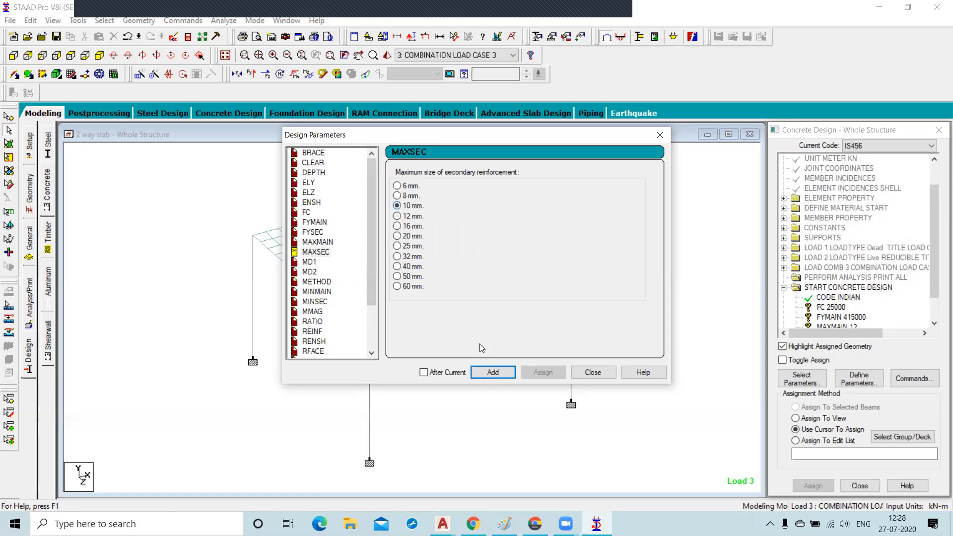
click(493, 373)
Add minimum bar sizes MINMAIN 10 mm and MINSEC 8 mm, then close the parameters dialog.
click(317, 292)
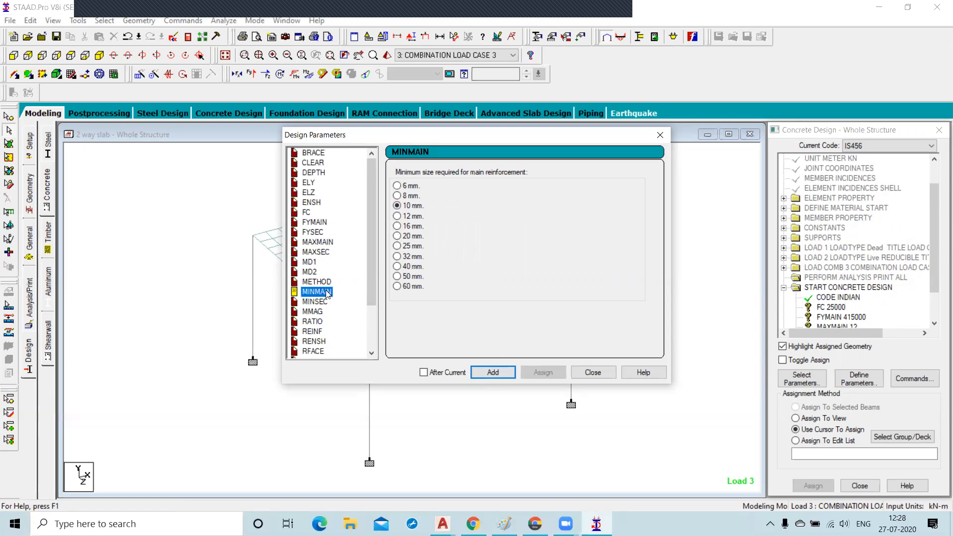
click(505, 374)
click(325, 301)
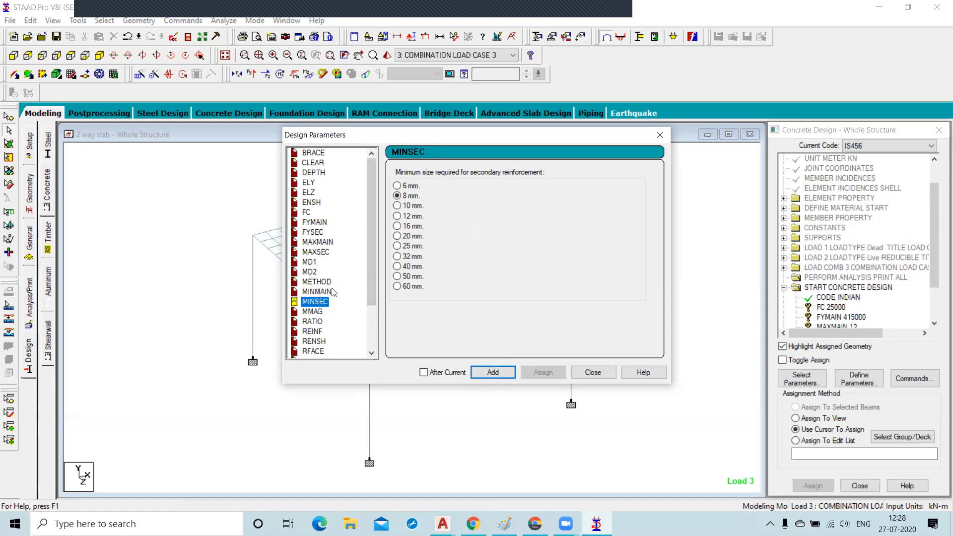
click(495, 375)
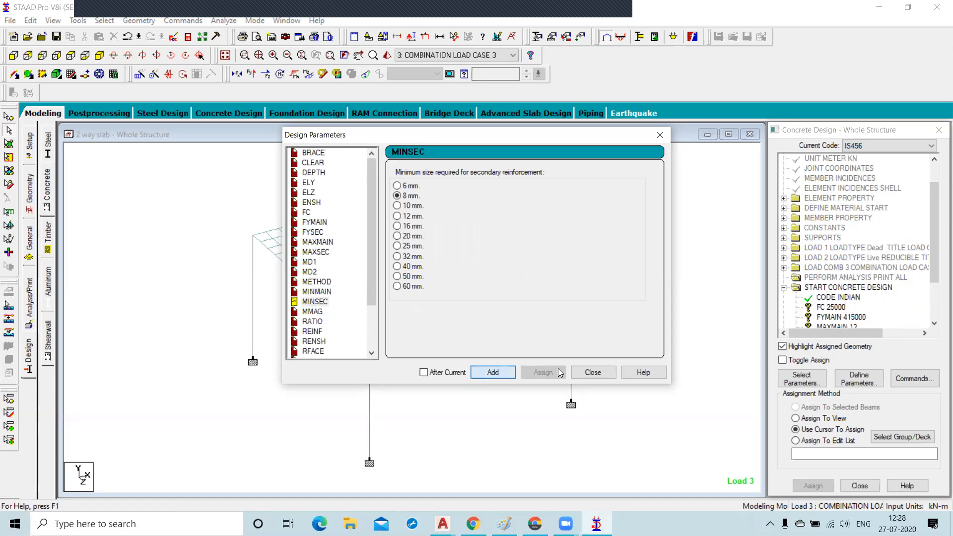
click(593, 373)
Add the design commands DESIGN COLUMN, DESIGN SLAB/ELEMENT and TAKE OFF.
click(918, 379)
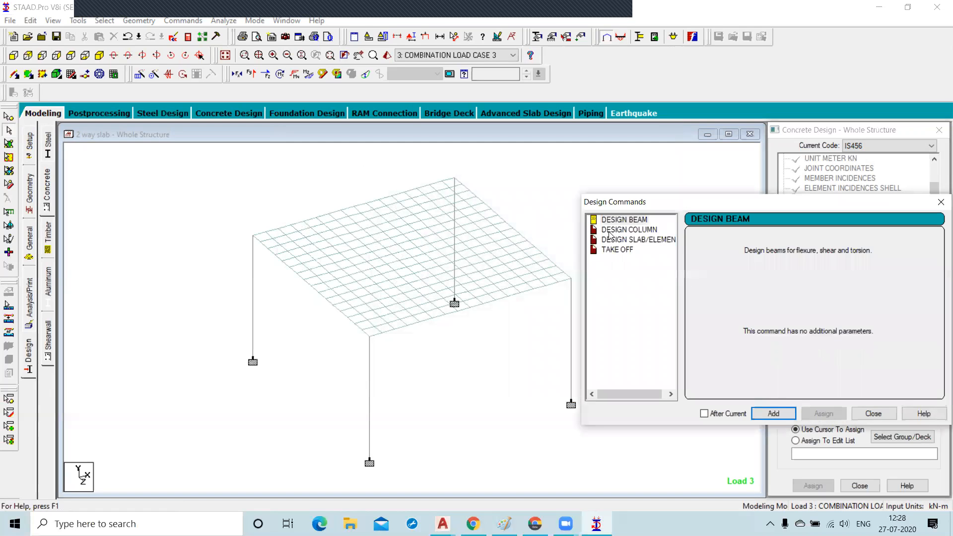
click(628, 230)
click(774, 413)
click(637, 239)
click(765, 409)
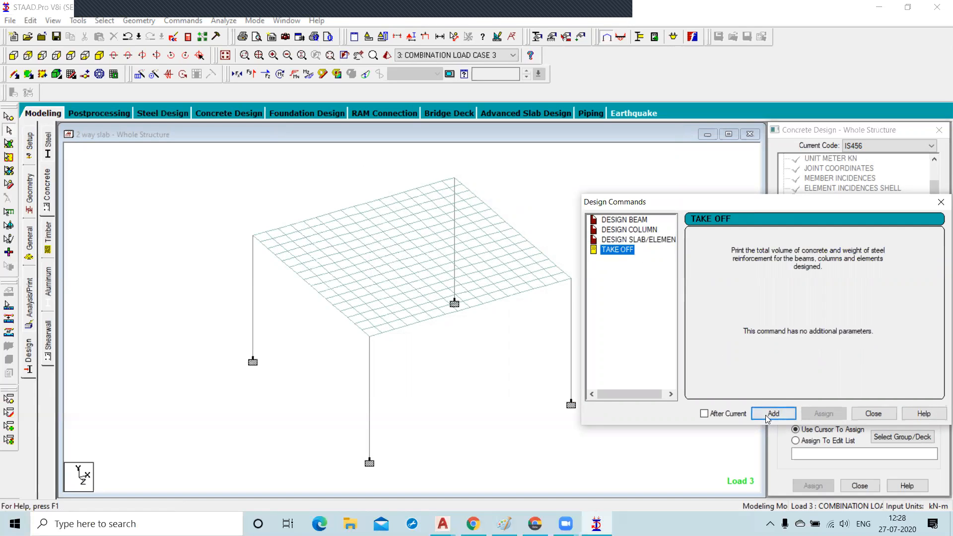
click(765, 415)
click(872, 415)
Assign the FC 25000 and FYMAIN 415000 parameters to the whole view.
drag(940, 209, 940, 235)
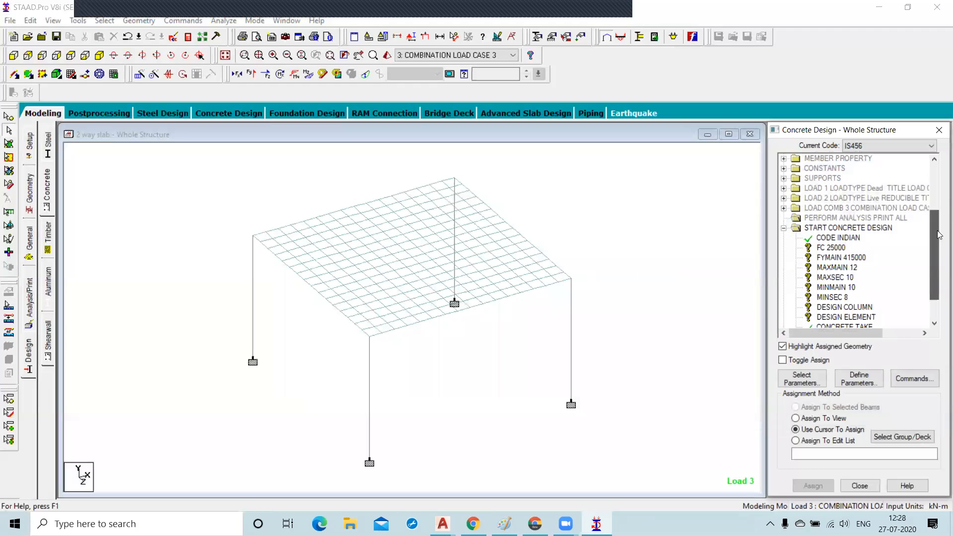
click(830, 247)
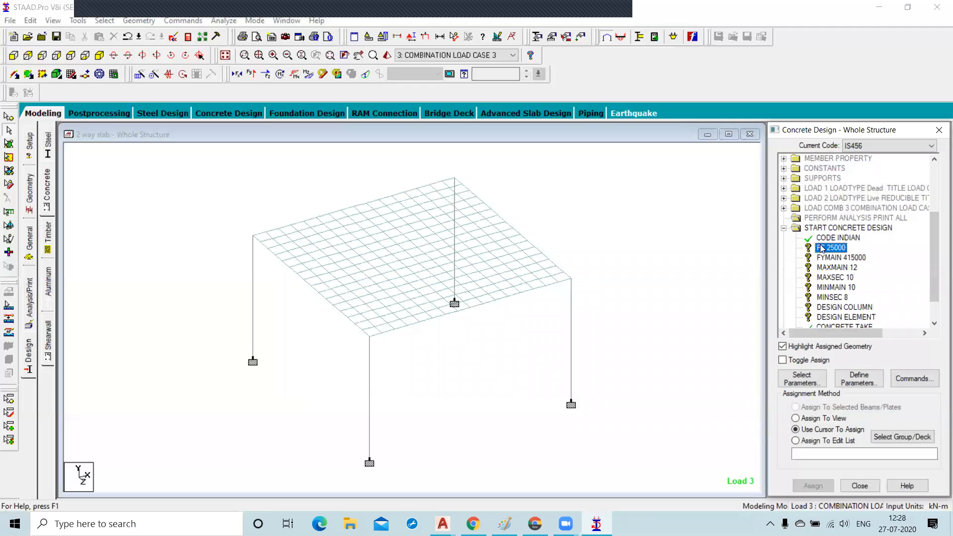
click(796, 419)
click(813, 486)
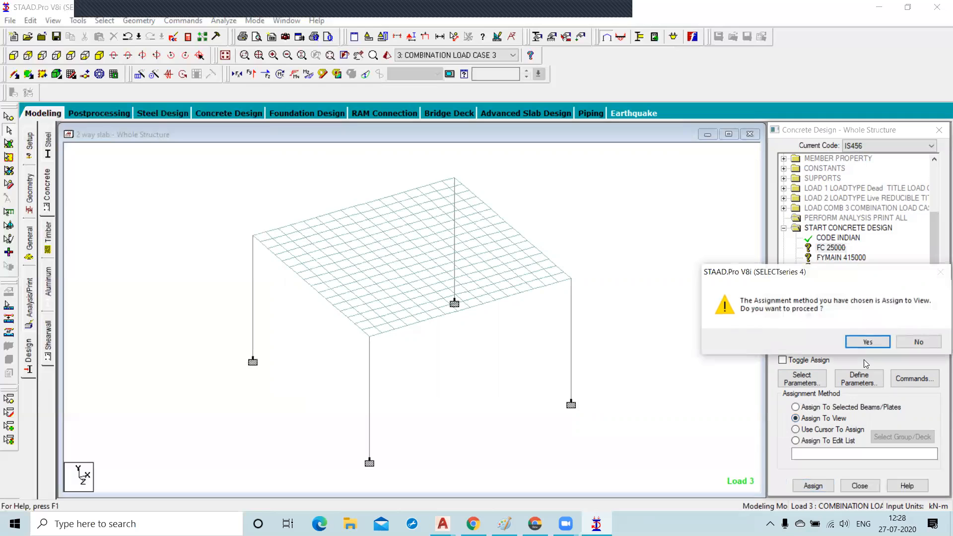
click(877, 343)
click(841, 257)
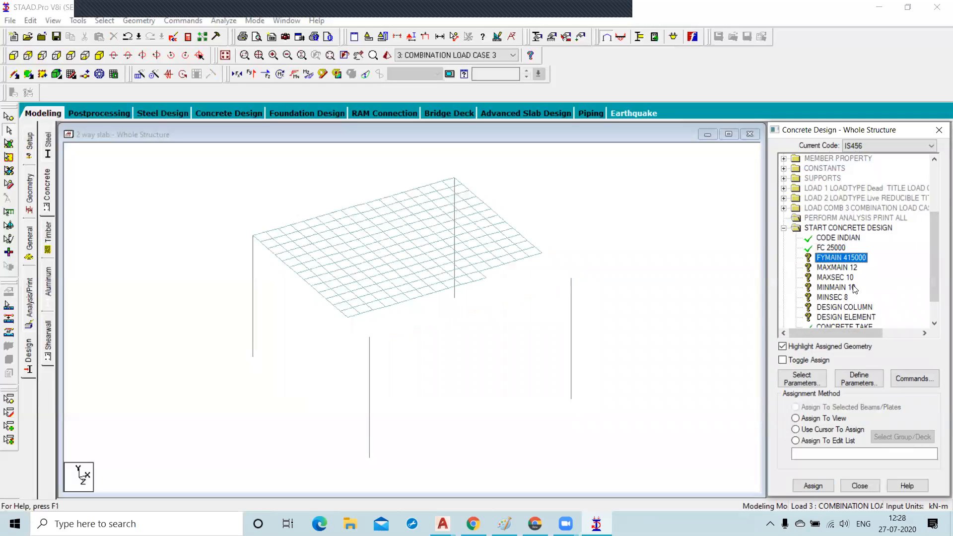
click(796, 428)
click(796, 419)
click(813, 485)
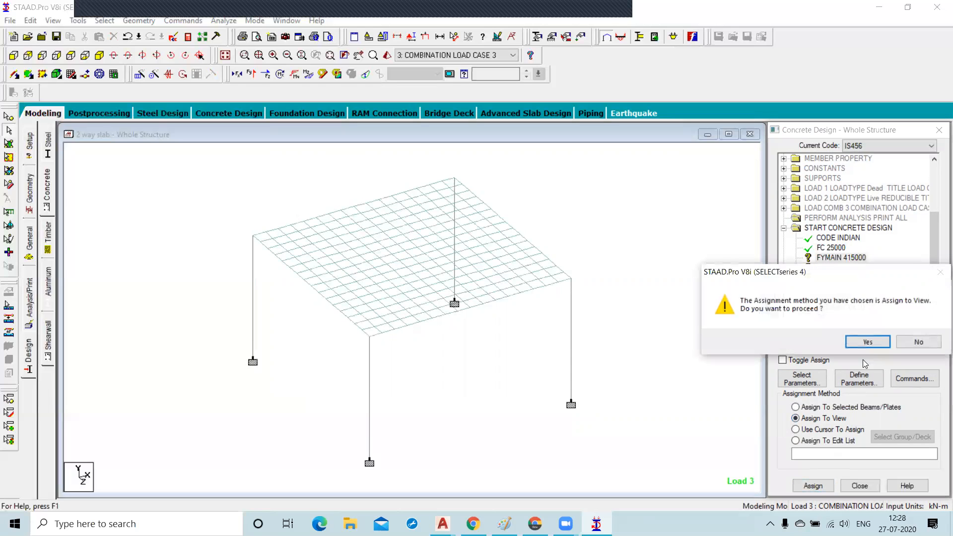
click(867, 342)
Assign the MAXMAIN 12 and MAXSEC 10 parameters to the whole view.
click(836, 267)
click(797, 428)
click(796, 419)
click(813, 485)
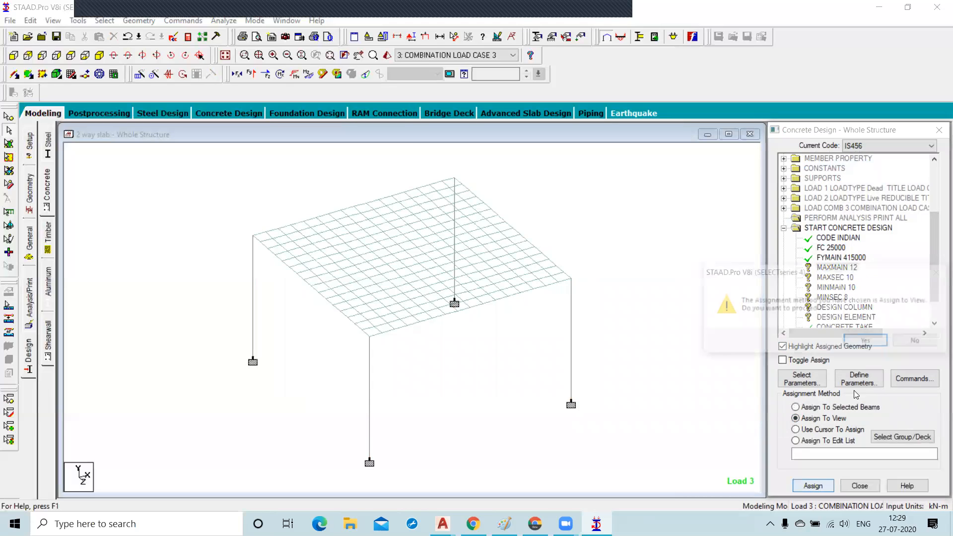
click(869, 341)
click(835, 277)
click(828, 431)
click(797, 417)
click(812, 485)
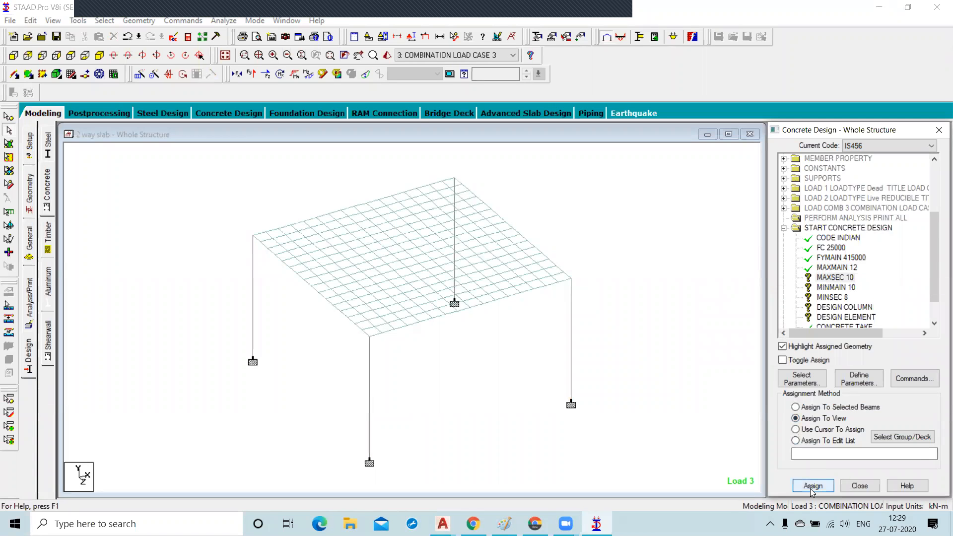
click(870, 341)
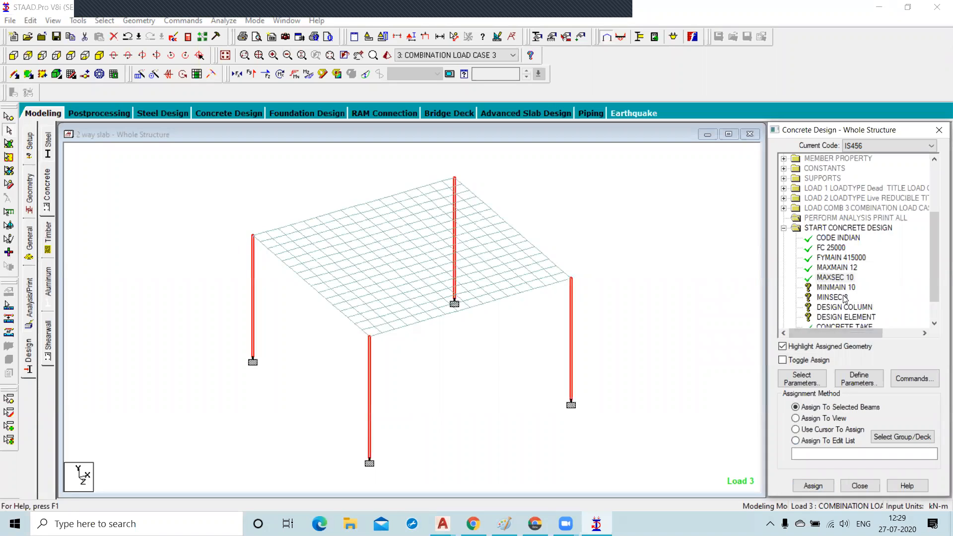
Assign the MINMAIN 10 and MINSEC 8 parameters to the whole view.
click(836, 287)
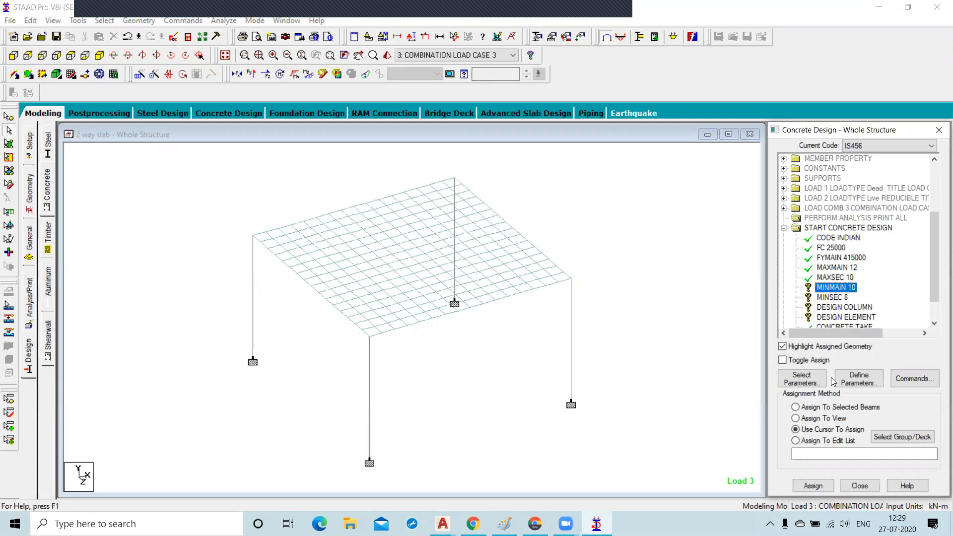
click(795, 418)
click(813, 485)
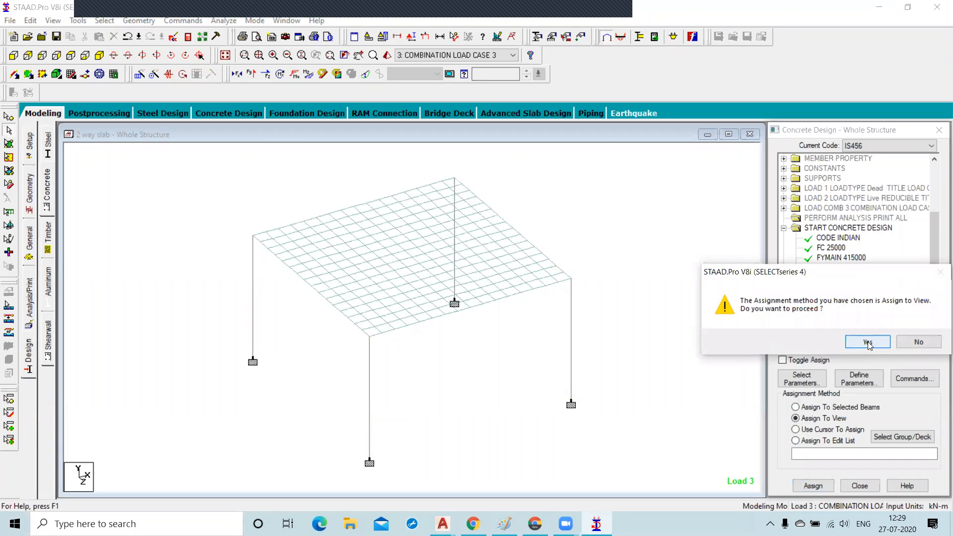
click(868, 342)
click(832, 298)
click(796, 418)
click(814, 486)
click(868, 343)
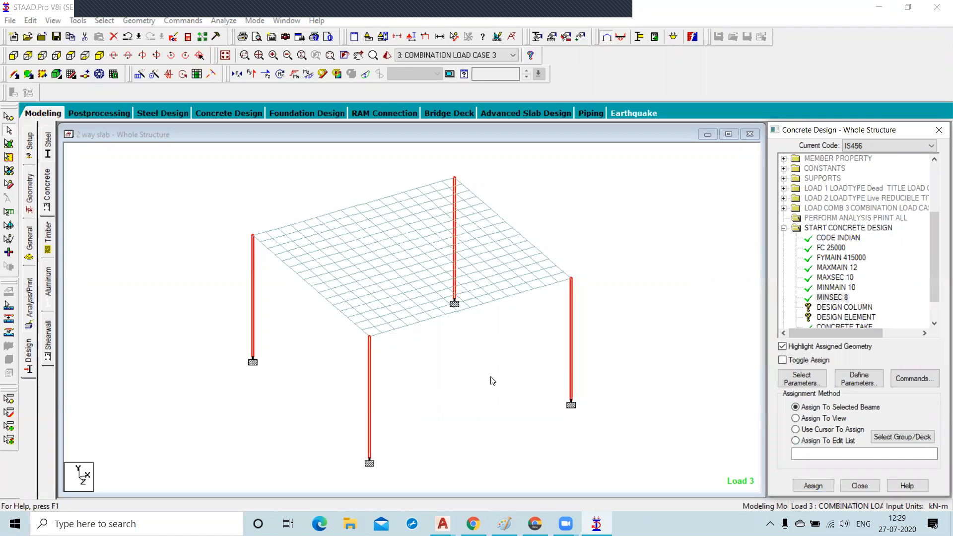
Assign the DESIGN COLUMN command to each of the four columns.
scroll(939, 272, down, 1)
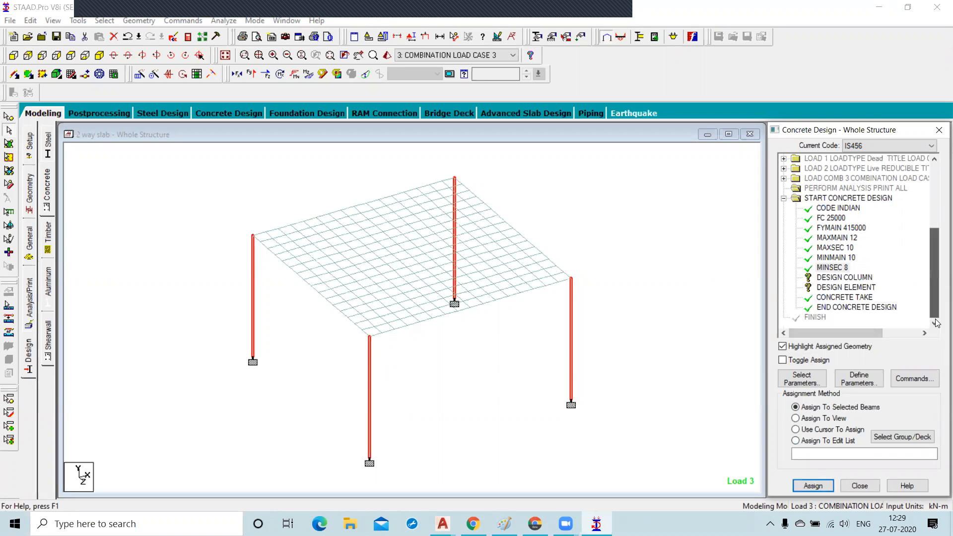
click(849, 278)
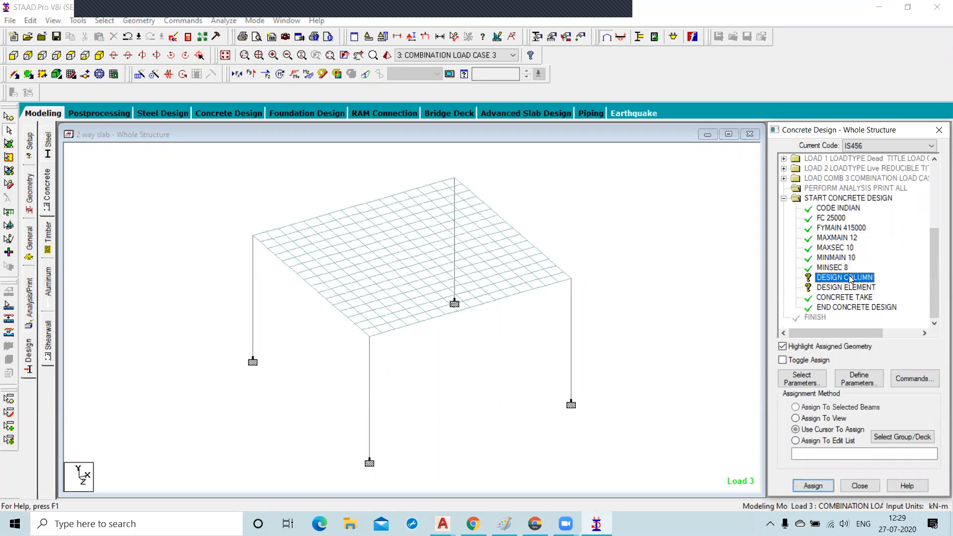
click(571, 344)
click(454, 241)
click(252, 298)
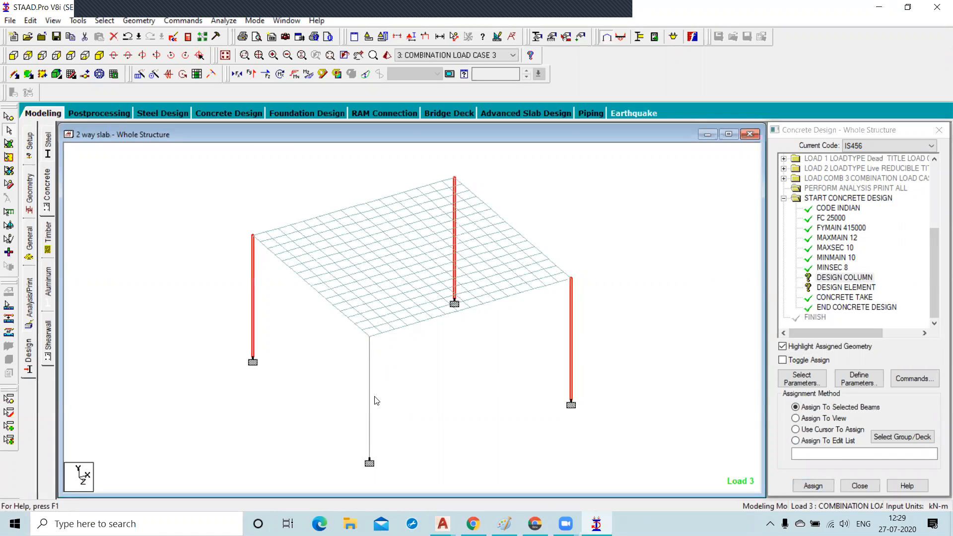
click(369, 387)
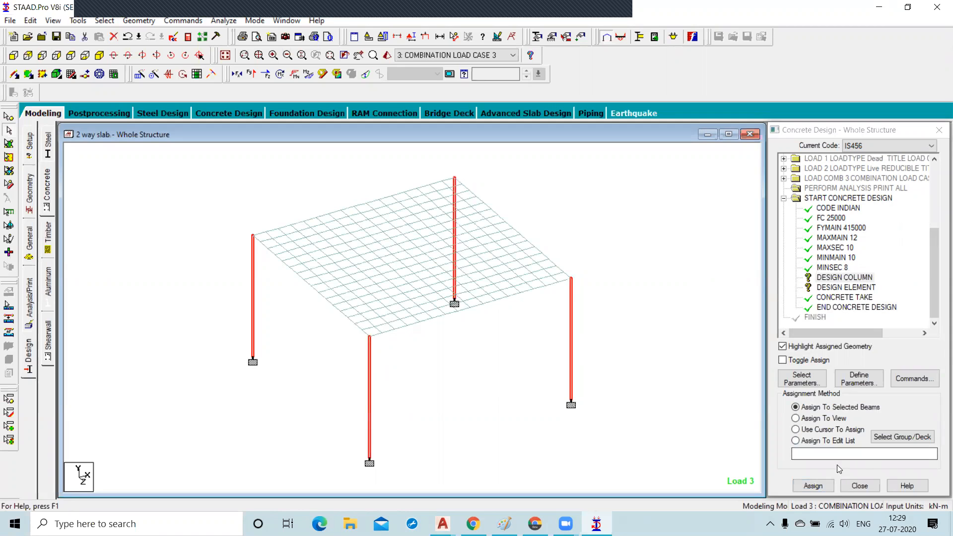
Assign DESIGN COLUMN to the selected columns, then assign the DESIGN ELEMENT command to the whole view.
click(813, 485)
click(866, 343)
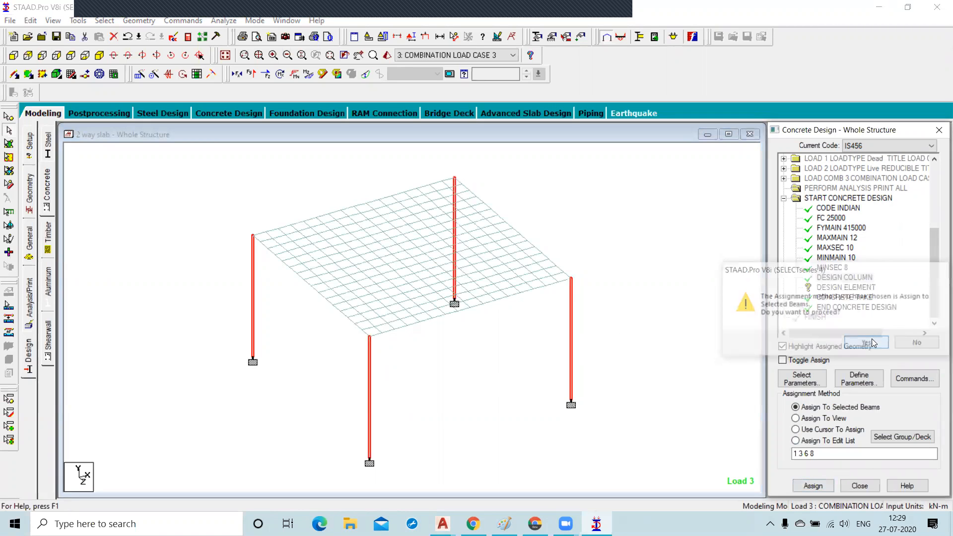
click(844, 287)
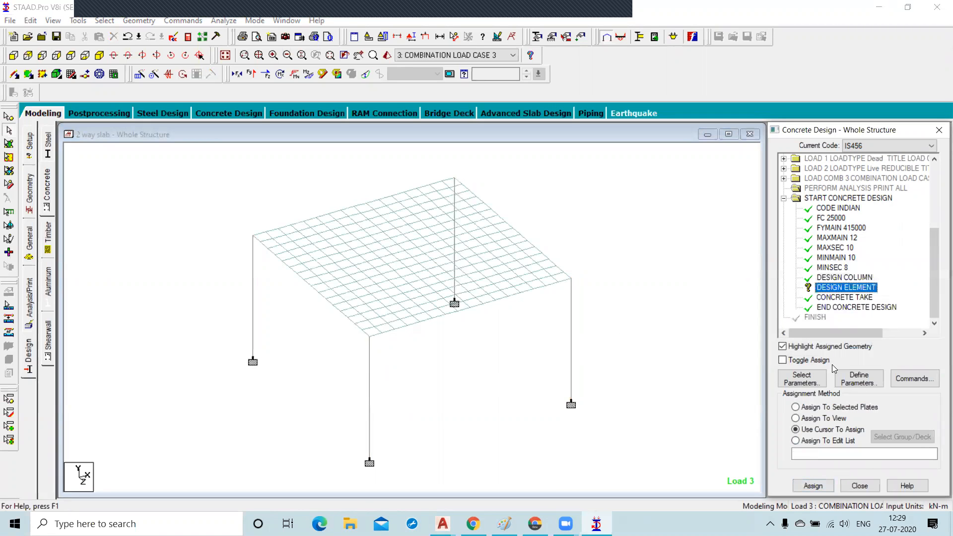
click(795, 419)
click(813, 485)
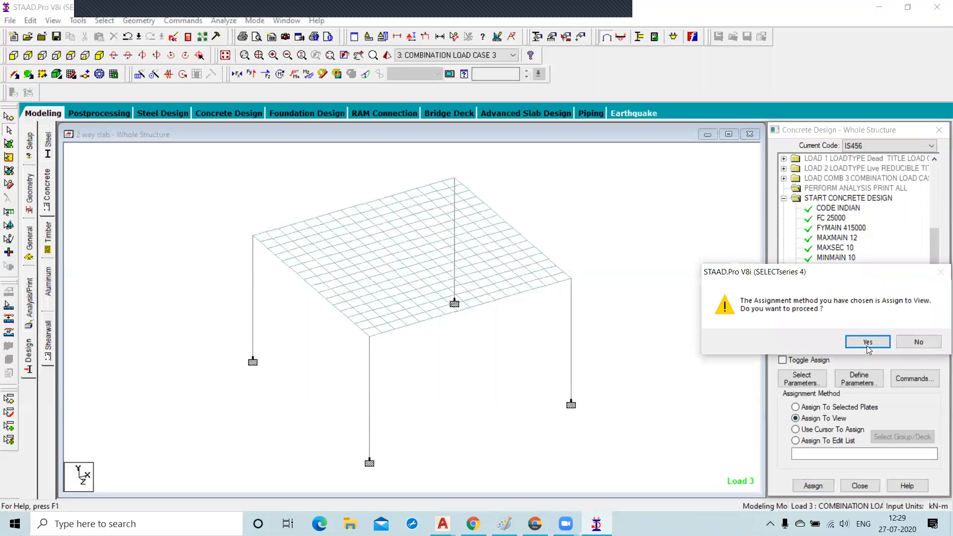
click(867, 342)
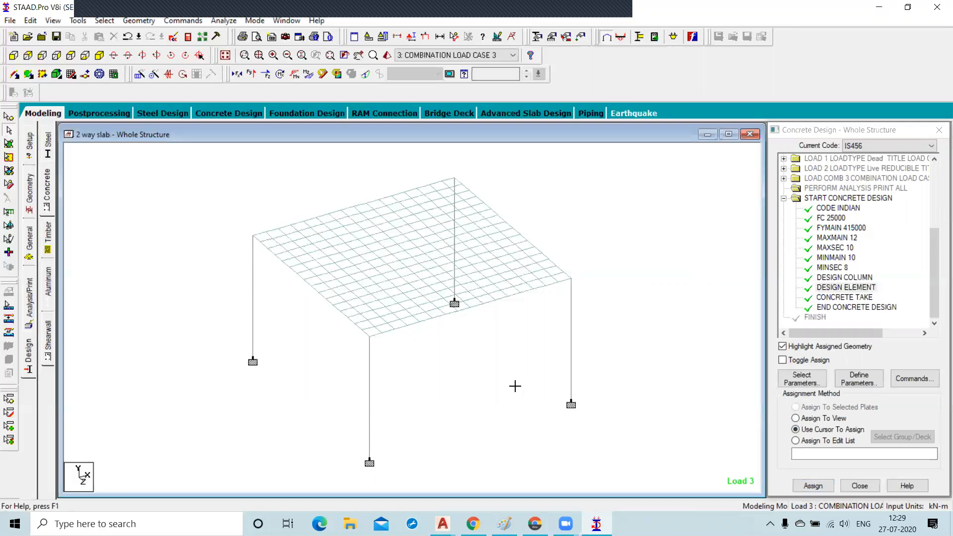
Run the analysis, saving the modified structure, and open the output file.
click(222, 22)
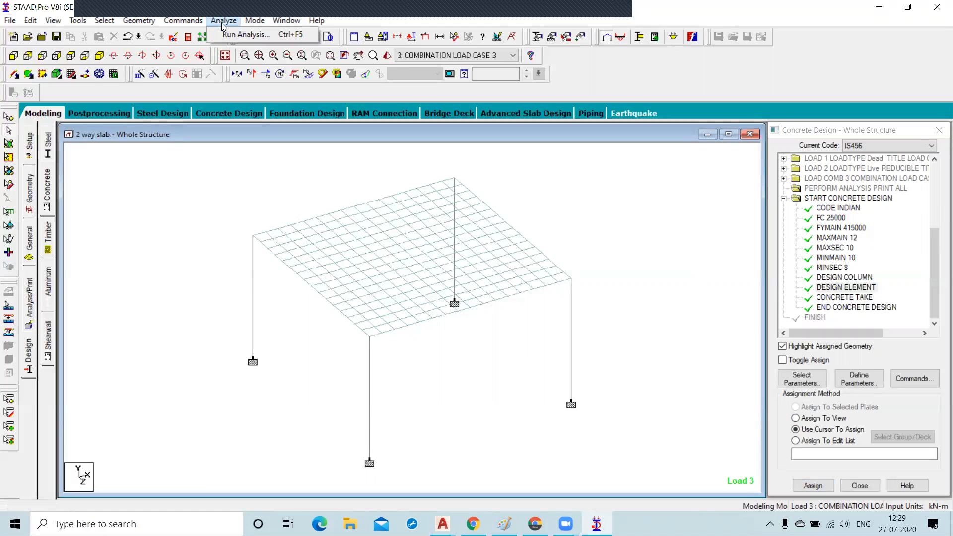
click(231, 36)
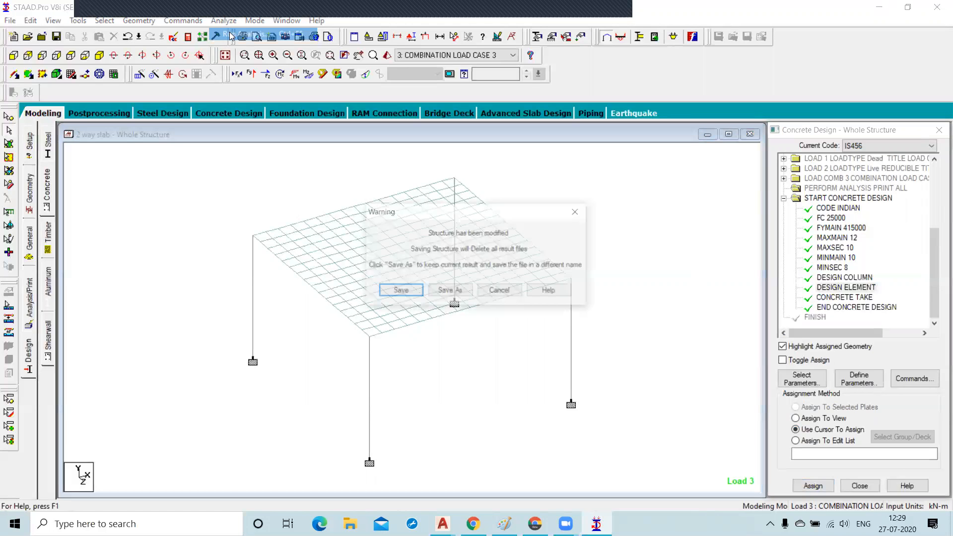
click(400, 292)
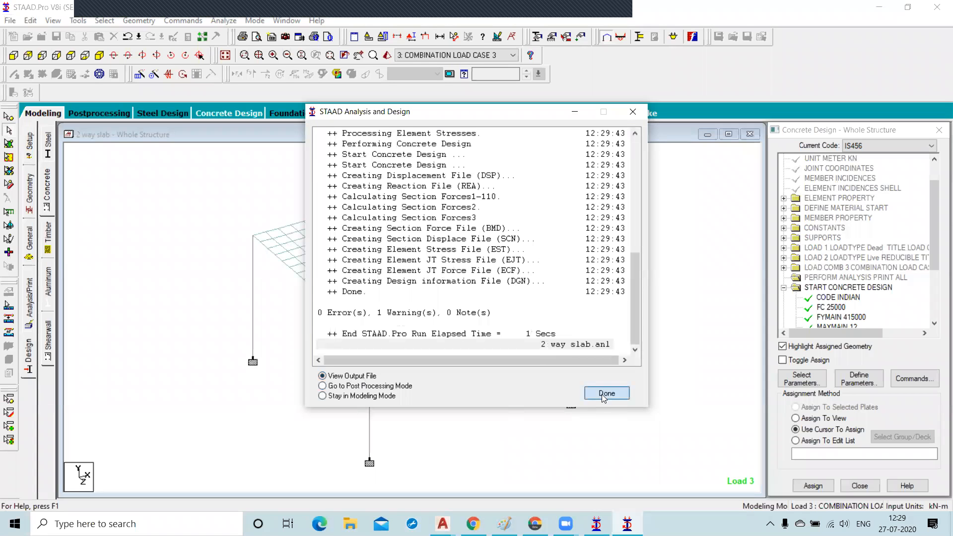
click(601, 394)
Examine the column design results in the concrete design section of the output file.
click(176, 437)
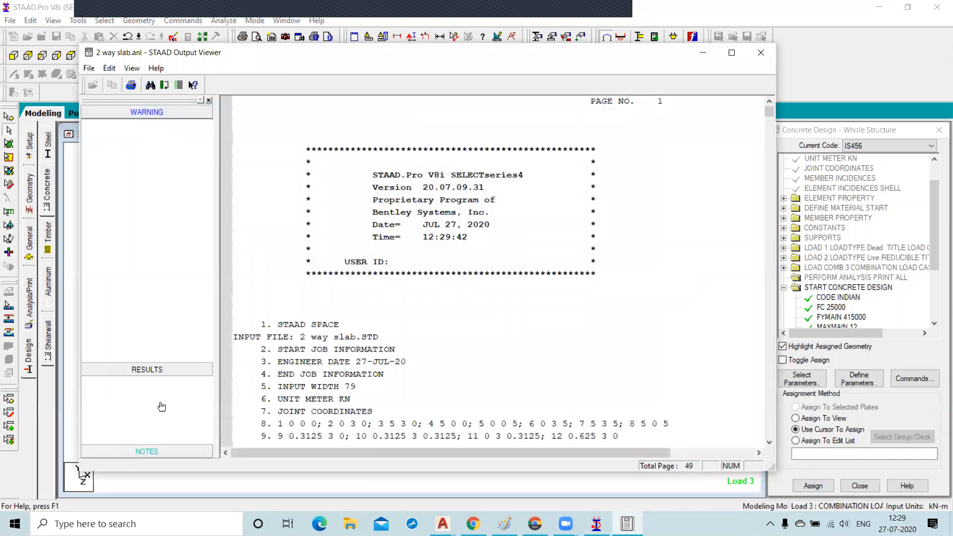
click(124, 184)
scroll(359, 227, down, 3)
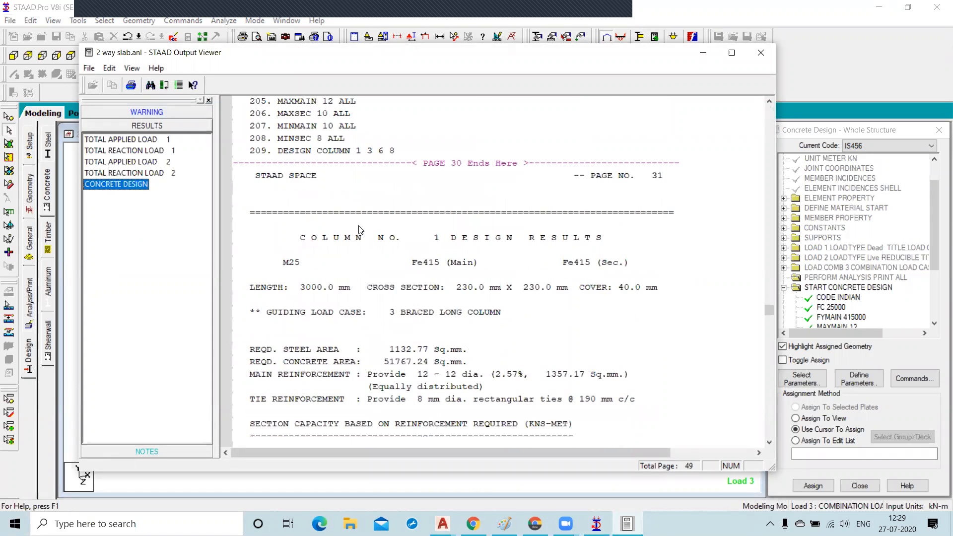
scroll(436, 179, down, 1)
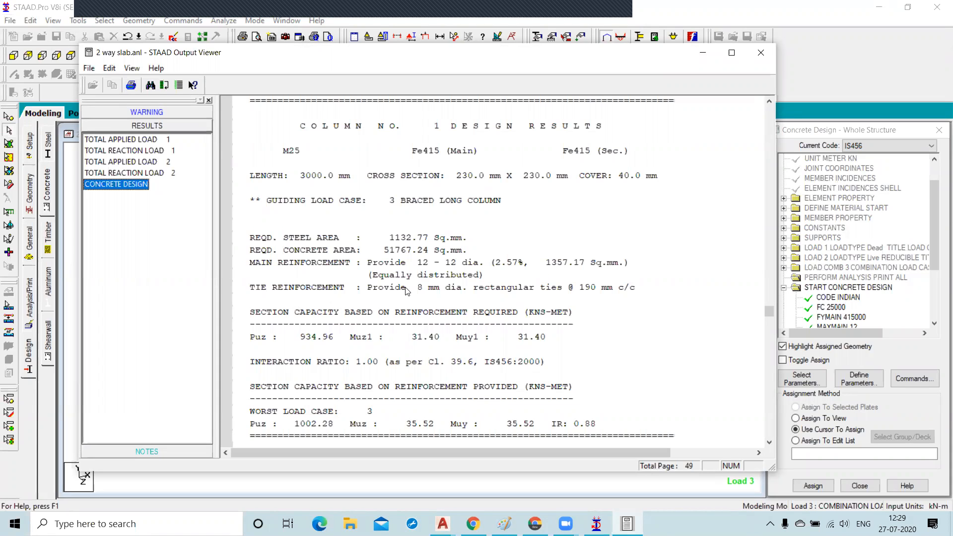
click(425, 263)
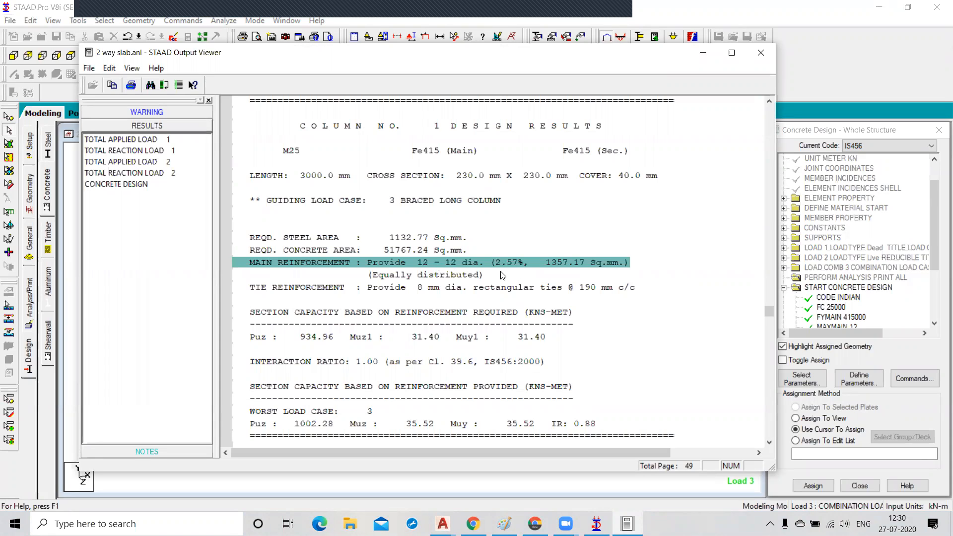
scroll(496, 273, down, 9)
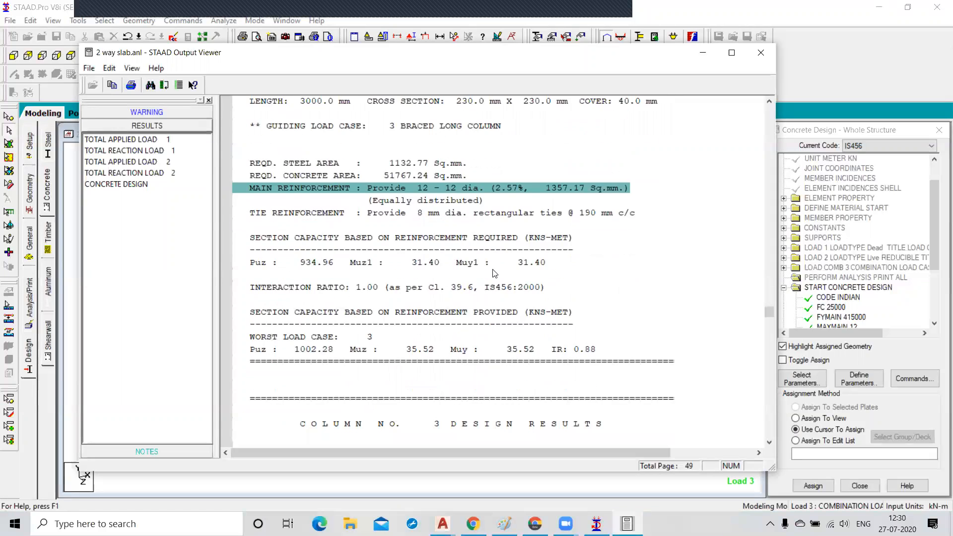
scroll(492, 274, down, 1)
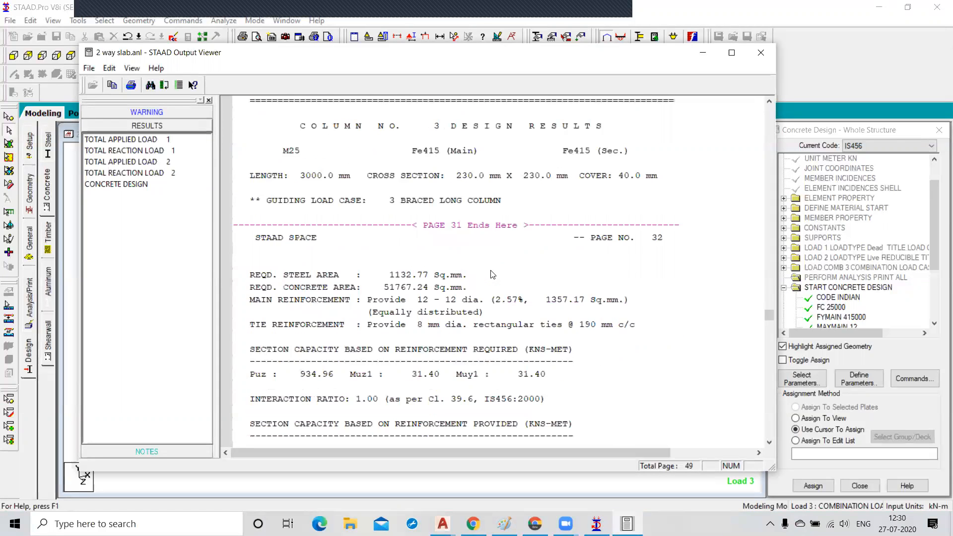
scroll(492, 275, down, 15)
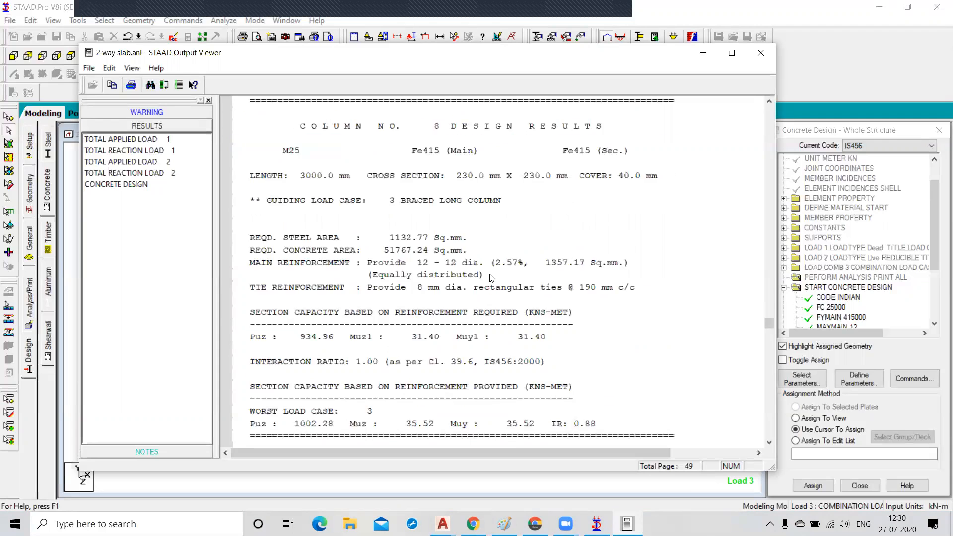
scroll(490, 278, down, 6)
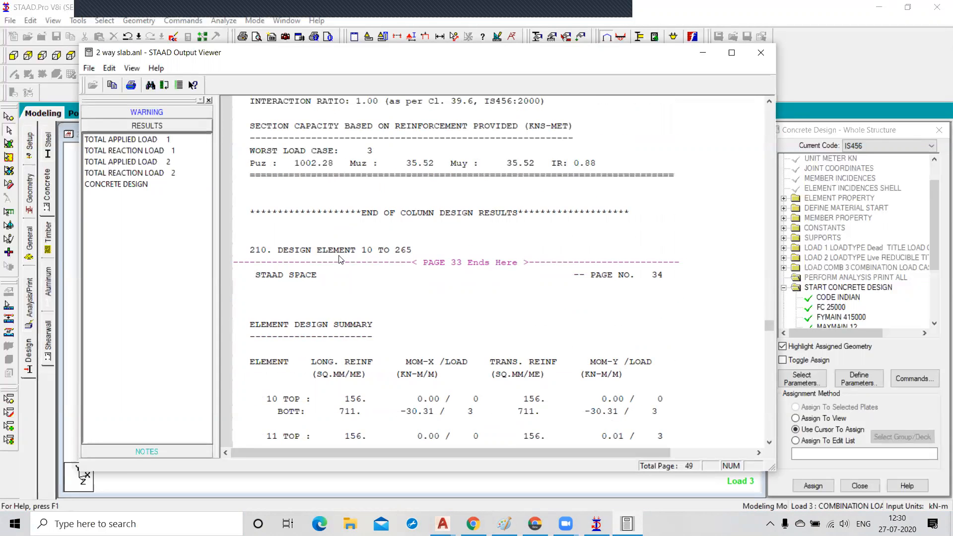
scroll(340, 260, down, 1)
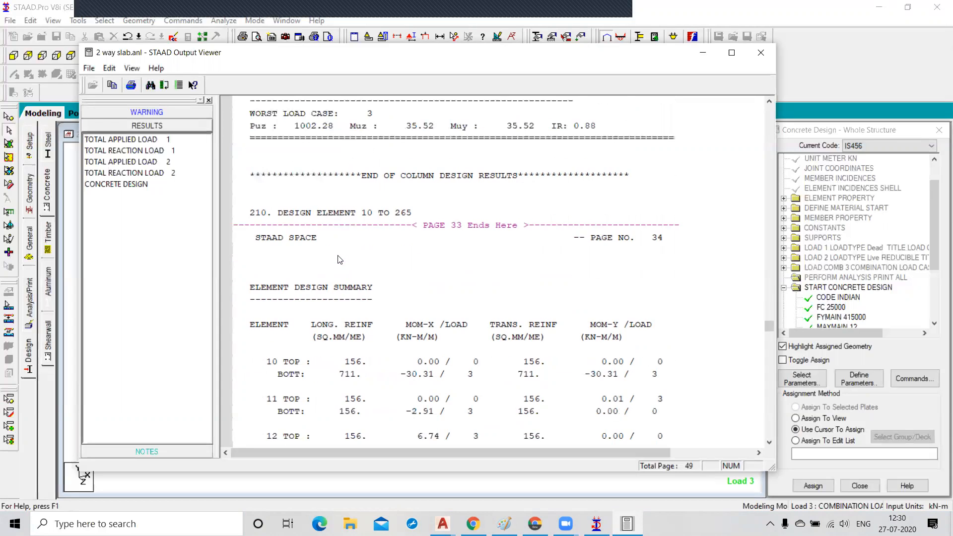
scroll(339, 259, down, 3)
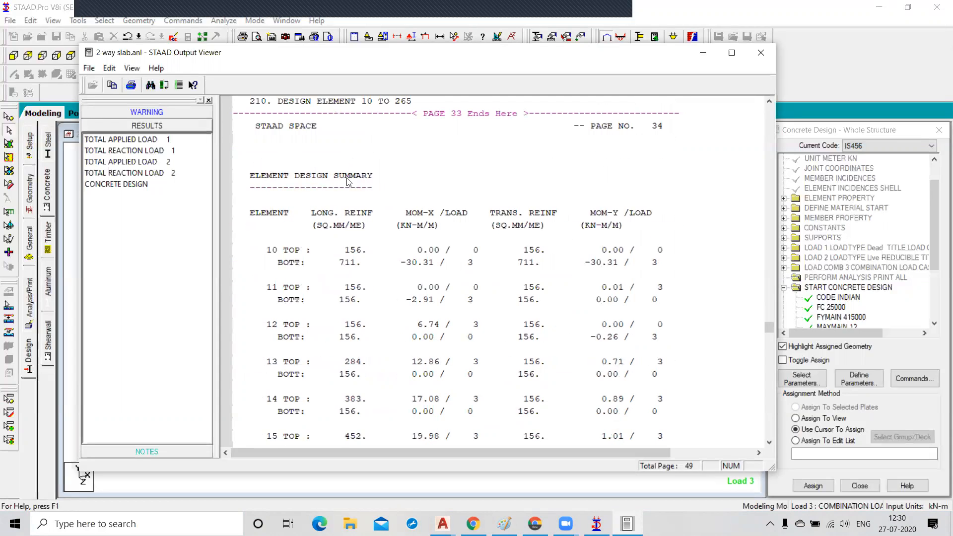
Examine the element design summary for the slab plates and the concrete take-off at the end of the output.
click(280, 250)
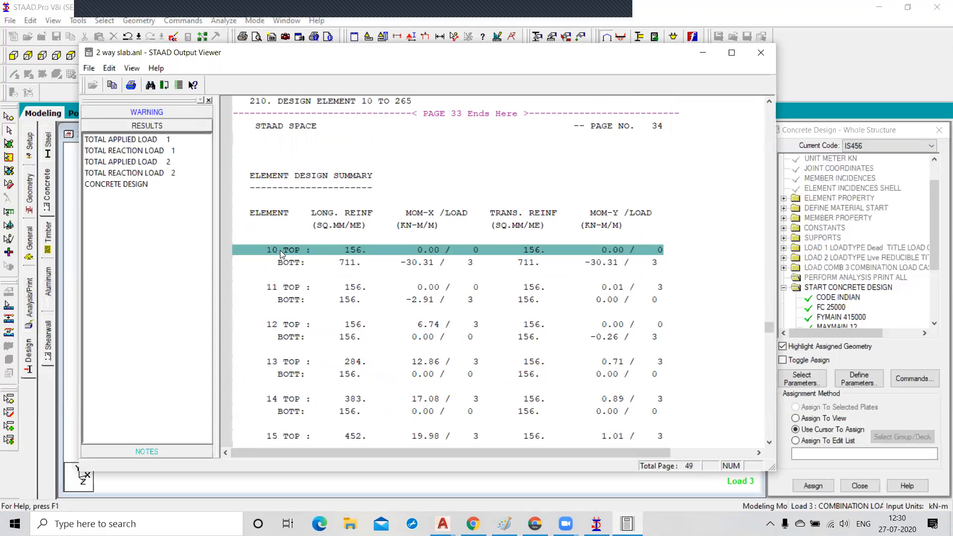
scroll(280, 250, down, 1)
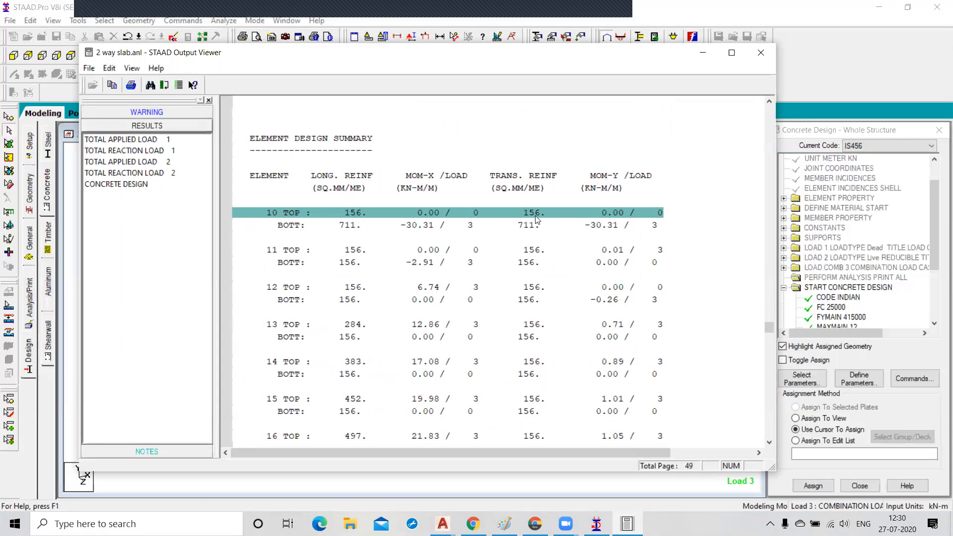
click(291, 224)
click(287, 214)
click(290, 224)
click(285, 214)
click(353, 225)
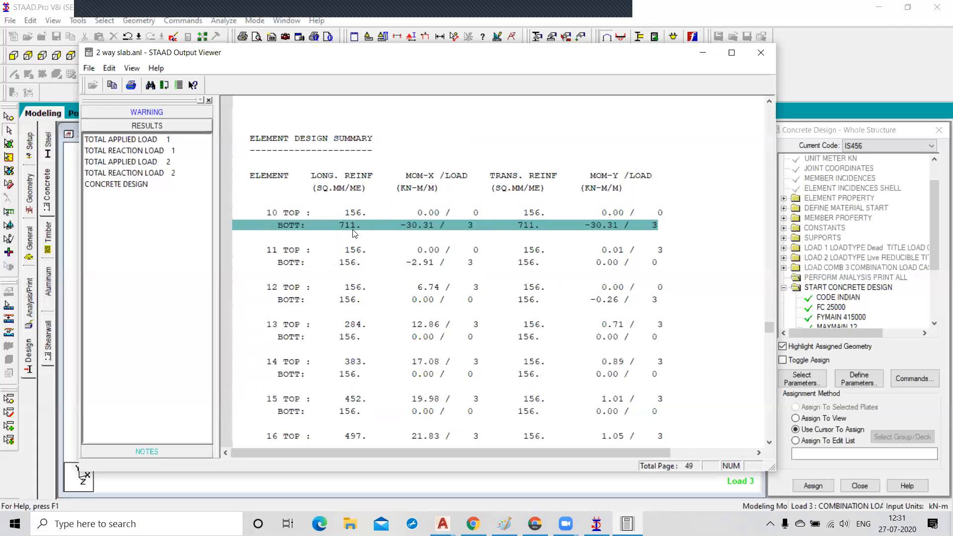
scroll(354, 232, up, 2)
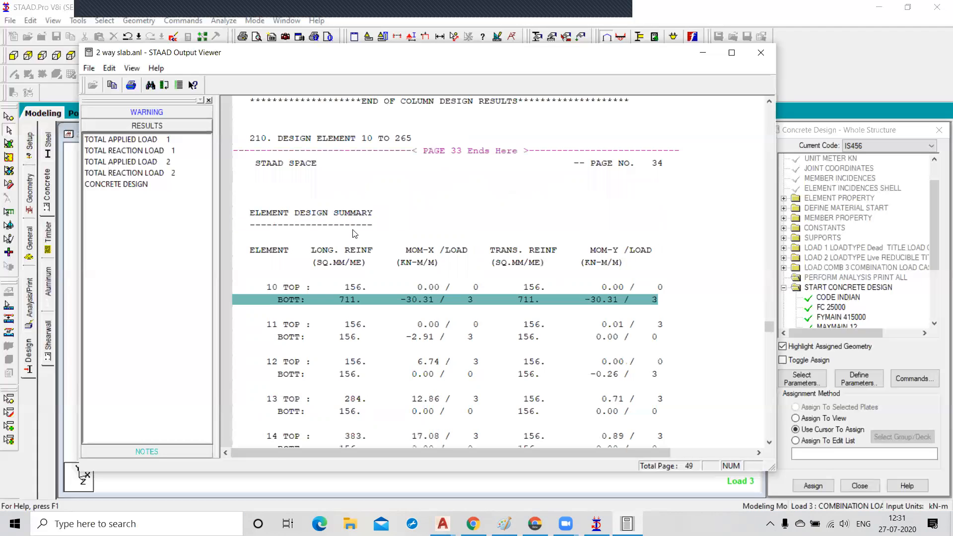
scroll(354, 232, down, 14)
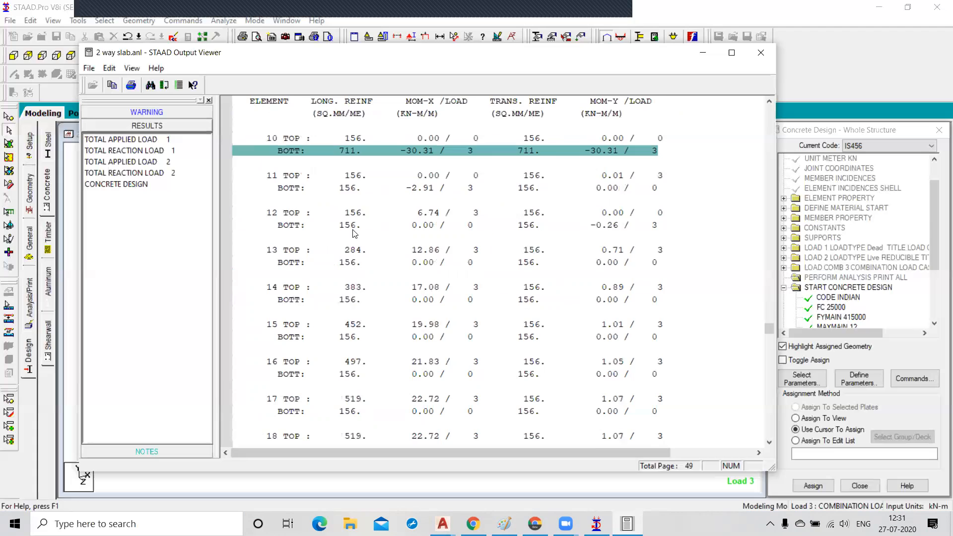
scroll(354, 232, down, 16)
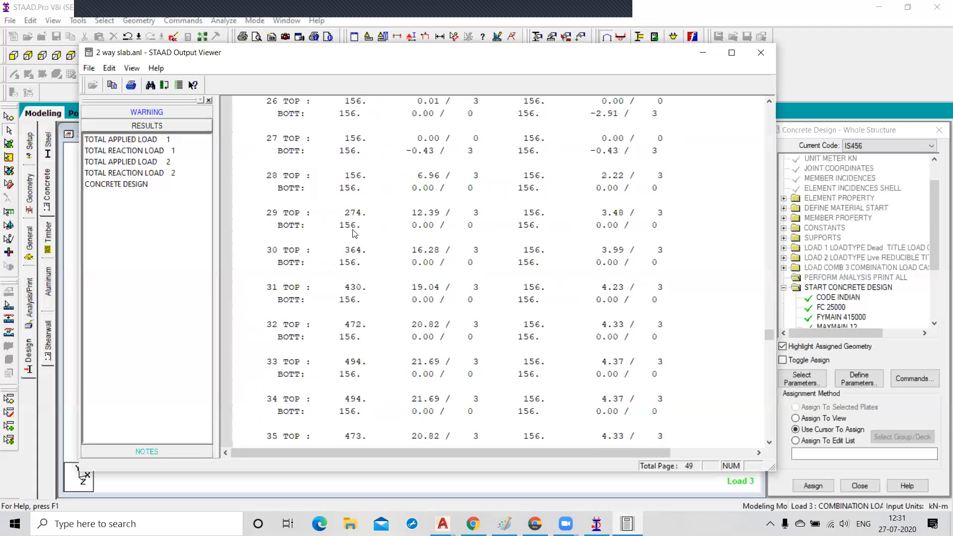
scroll(353, 233, down, 20)
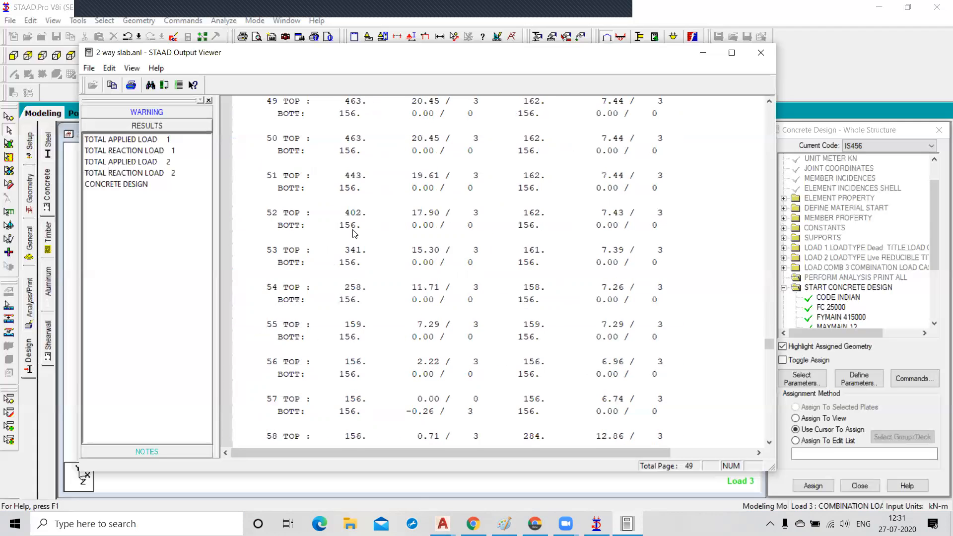
scroll(354, 232, down, 20)
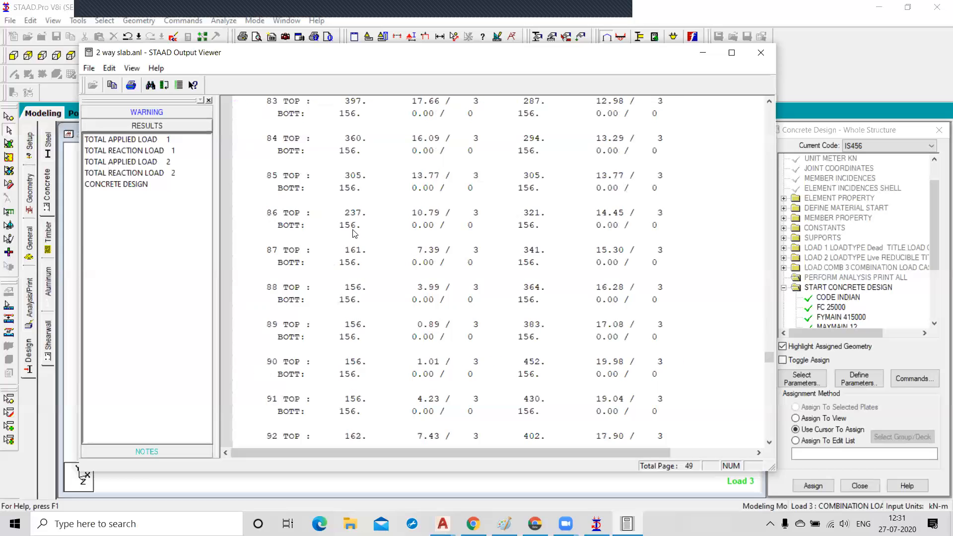
scroll(353, 232, down, 20)
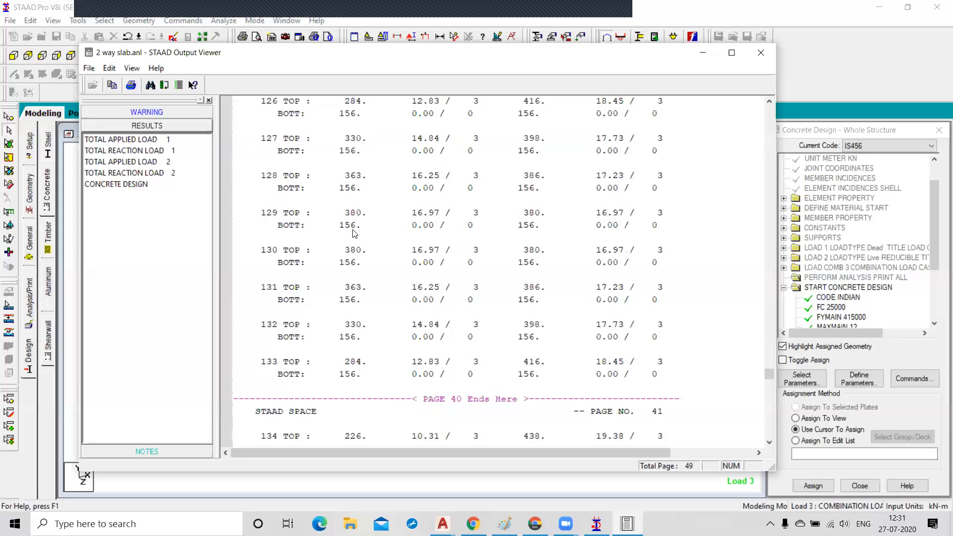
scroll(354, 232, down, 20)
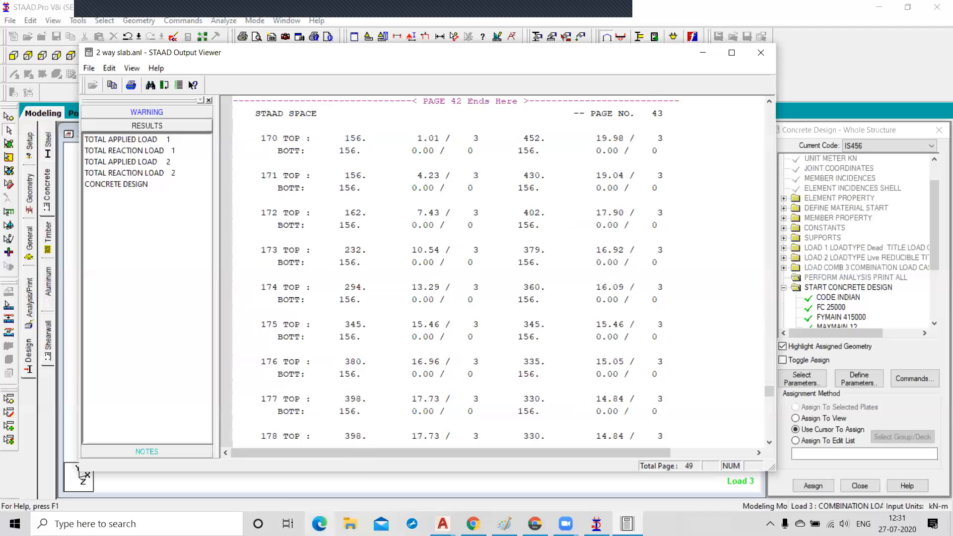
scroll(387, 413, down, 20)
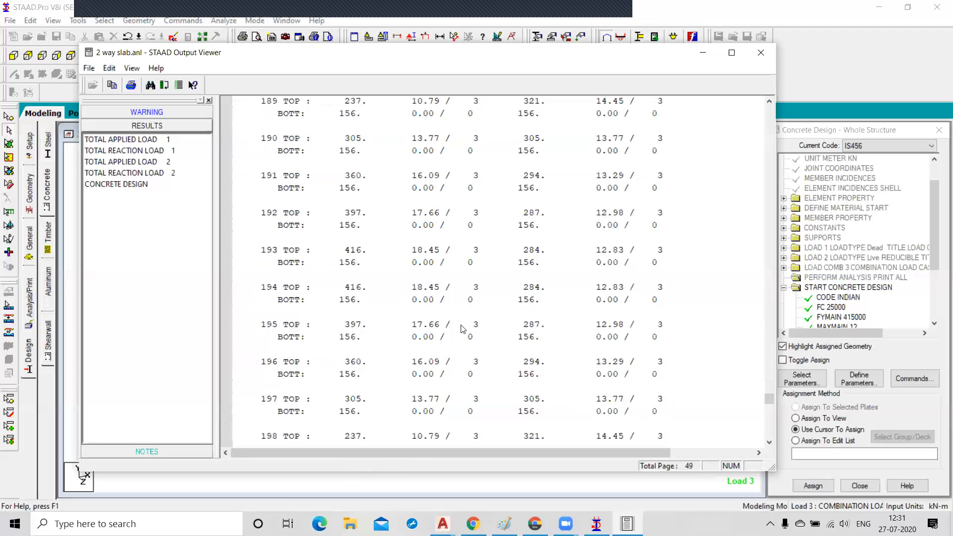
scroll(463, 329, down, 16)
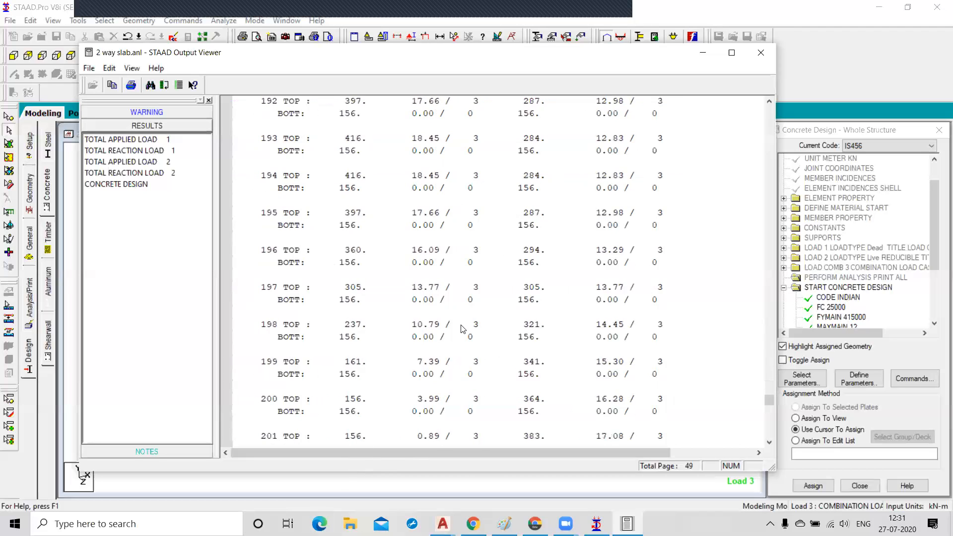
scroll(463, 328, down, 20)
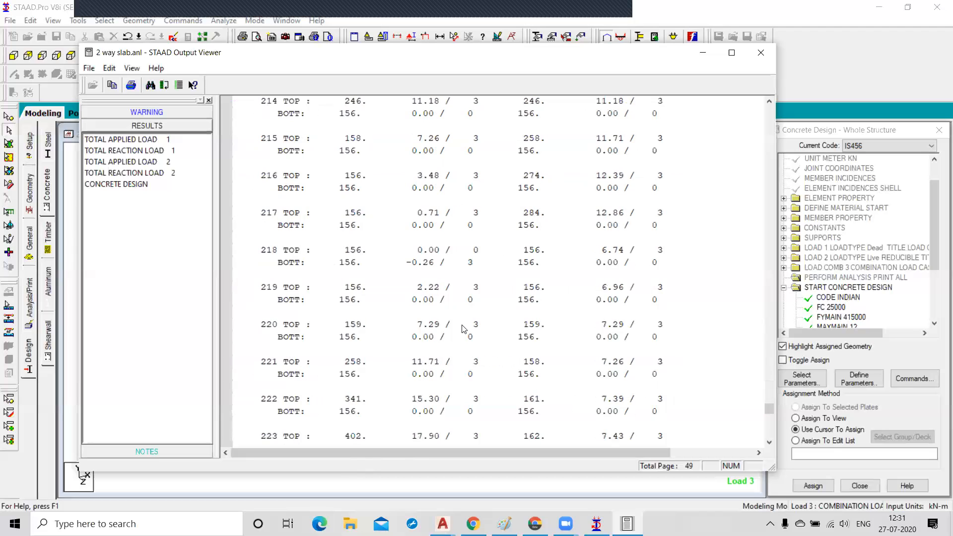
scroll(463, 328, down, 20)
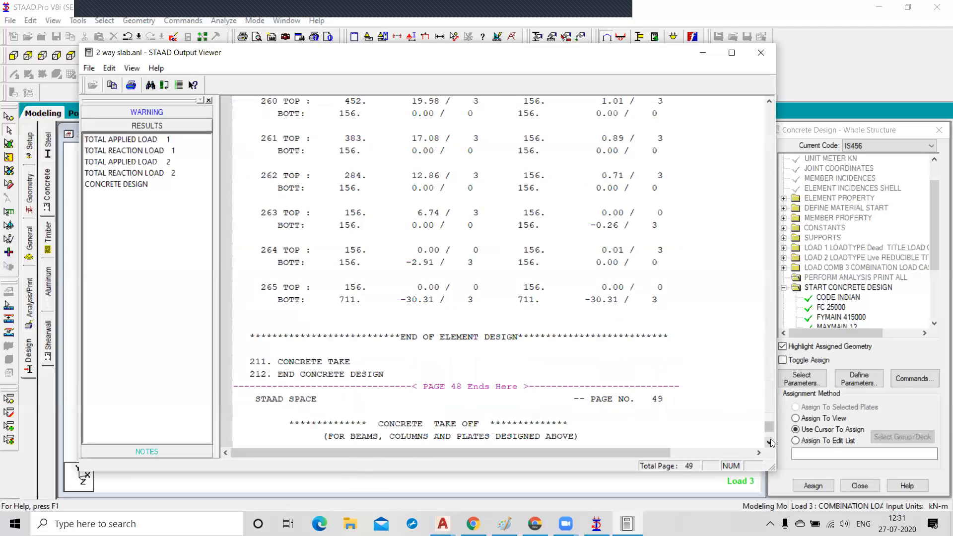
scroll(771, 442, down, 10)
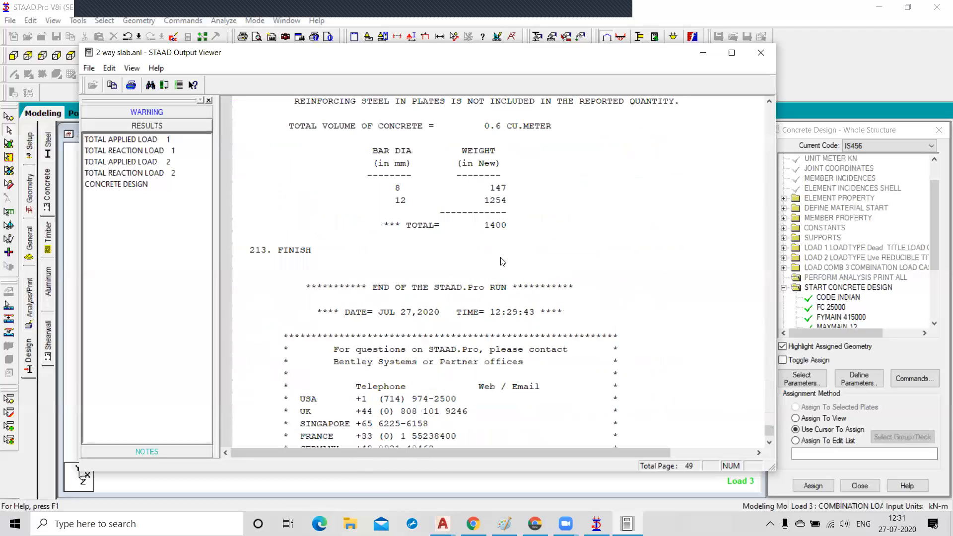
scroll(502, 262, up, 6)
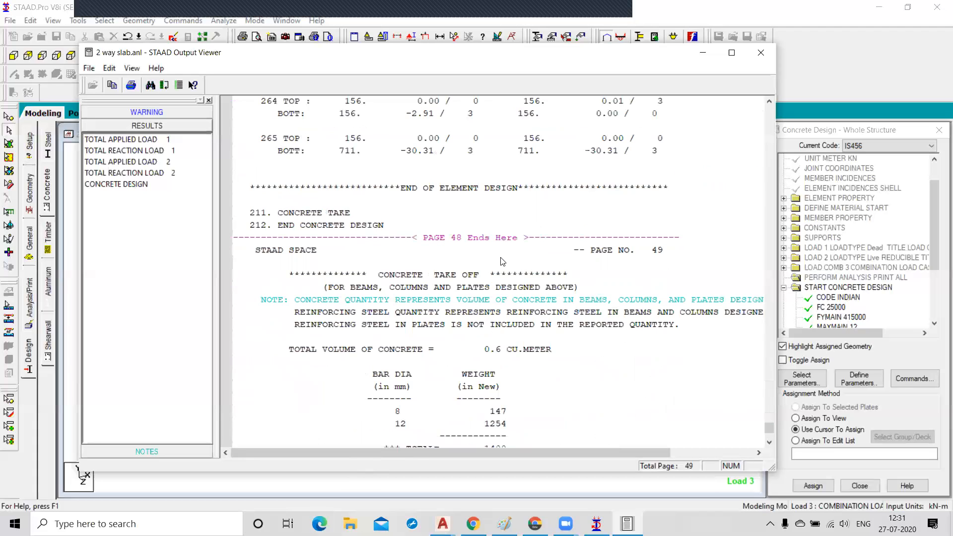
scroll(502, 262, up, 13)
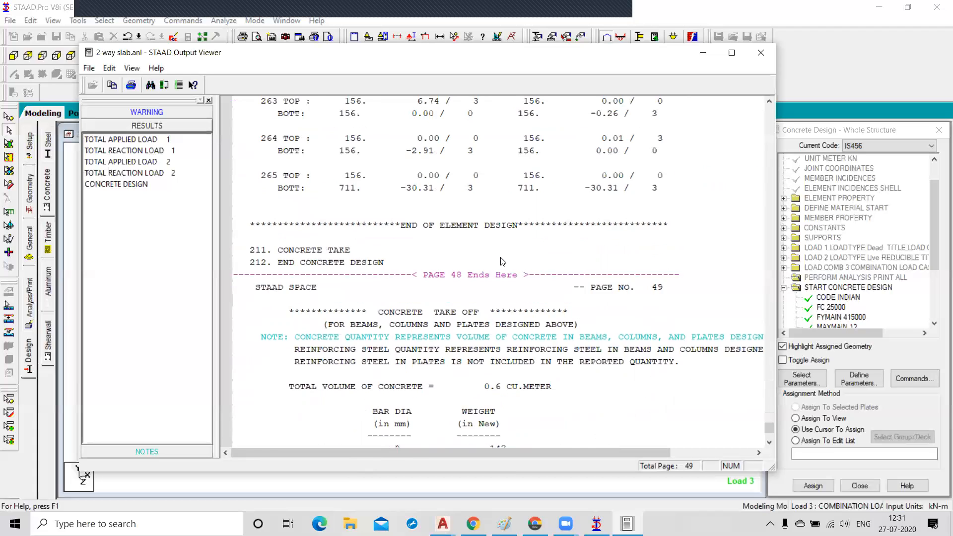
scroll(503, 261, up, 6)
scroll(503, 261, up, 10)
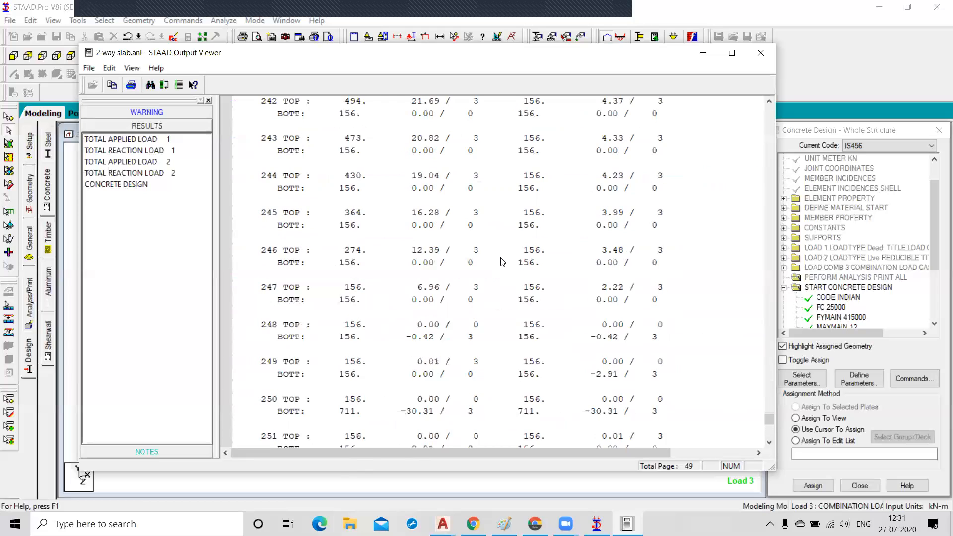
Close the output viewer, rerun the analysis and open the resulting output file.
click(755, 59)
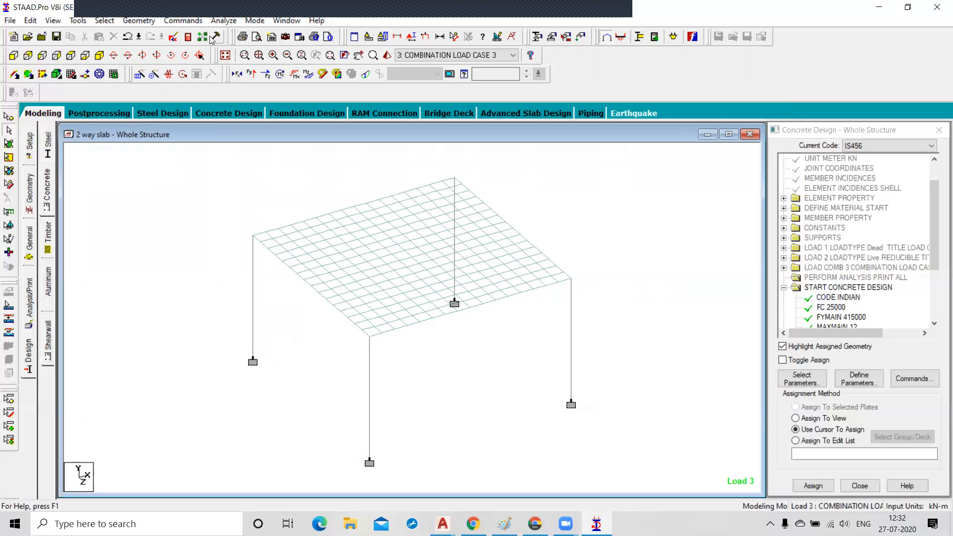
click(218, 22)
click(239, 34)
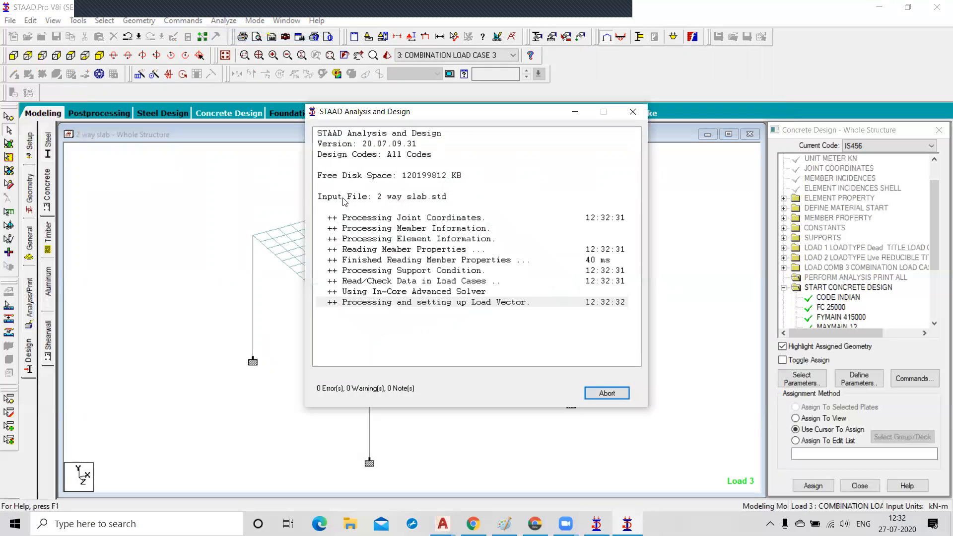
click(347, 376)
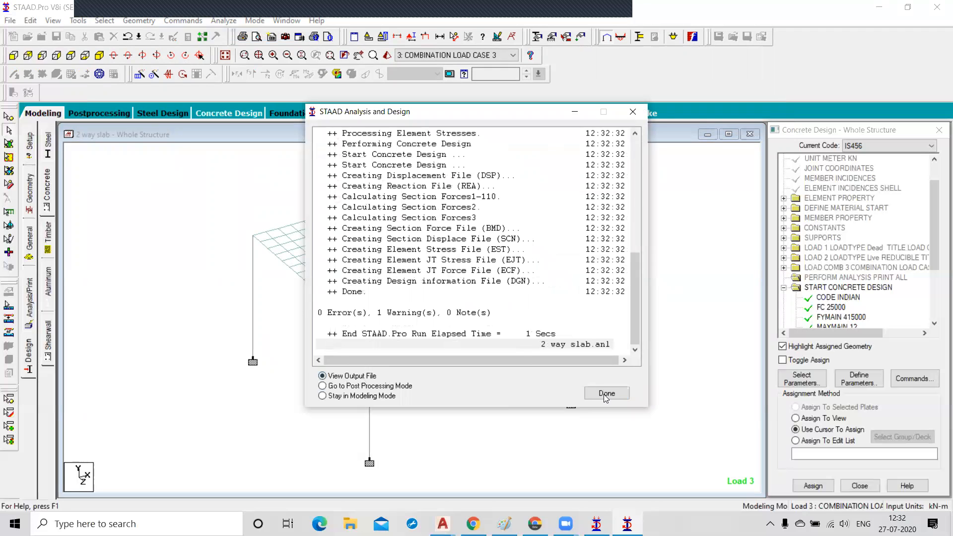
click(607, 393)
Jump to the concrete design results in the output file and browse through the column and element listings.
click(149, 448)
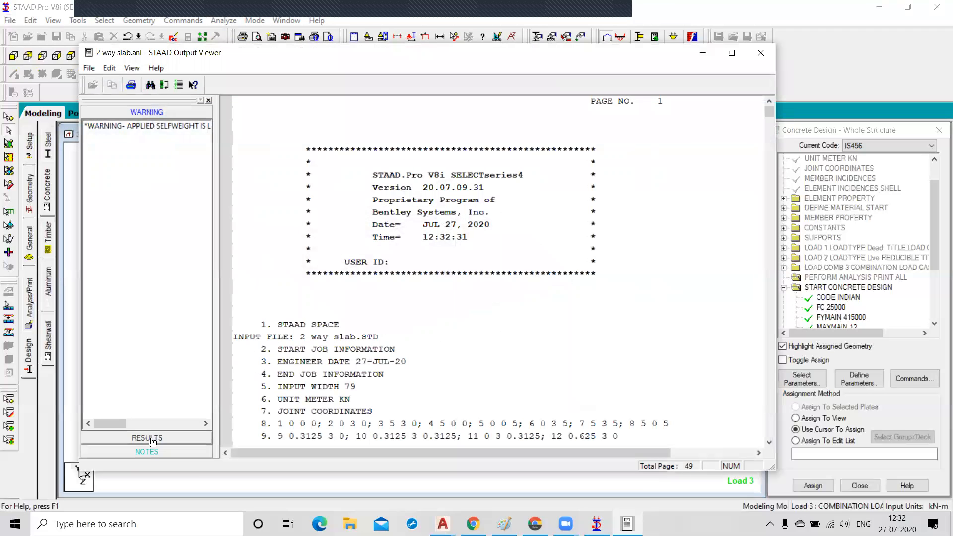
click(141, 184)
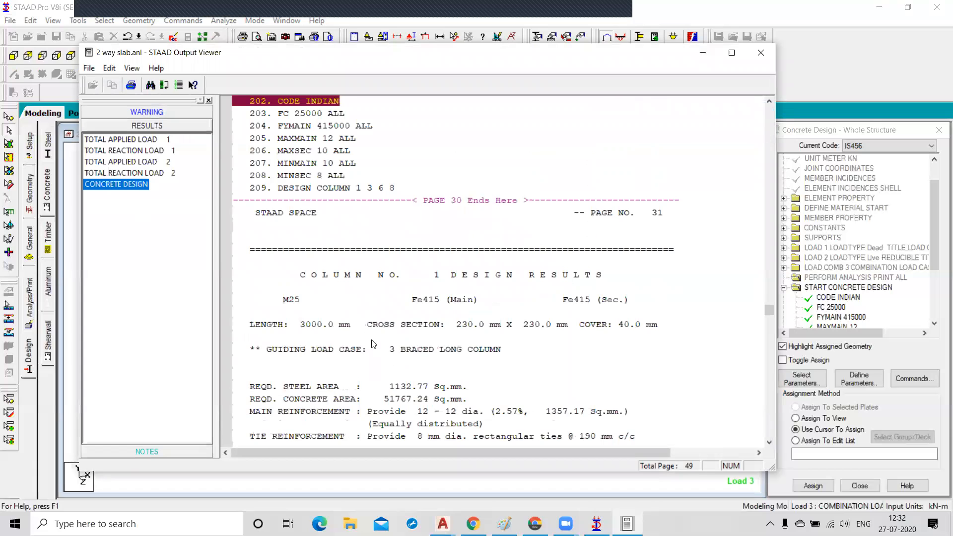
scroll(497, 271, down, 3)
drag(768, 313, 759, 360)
scroll(544, 235, up, 20)
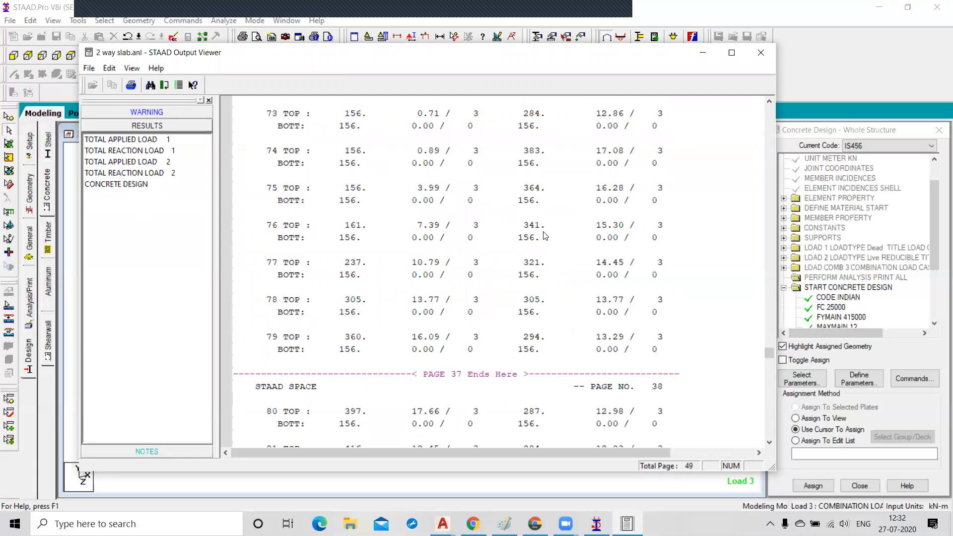
scroll(545, 235, up, 20)
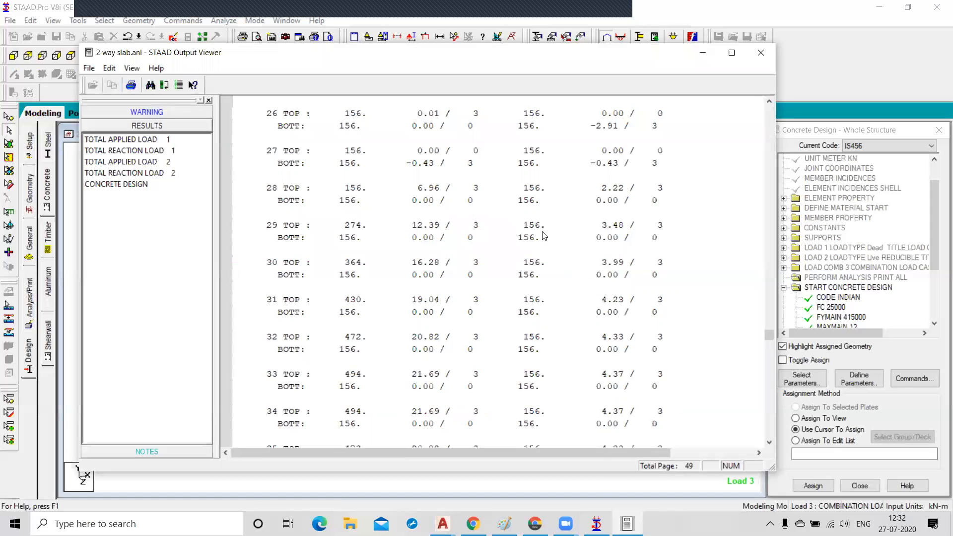
scroll(545, 235, up, 9)
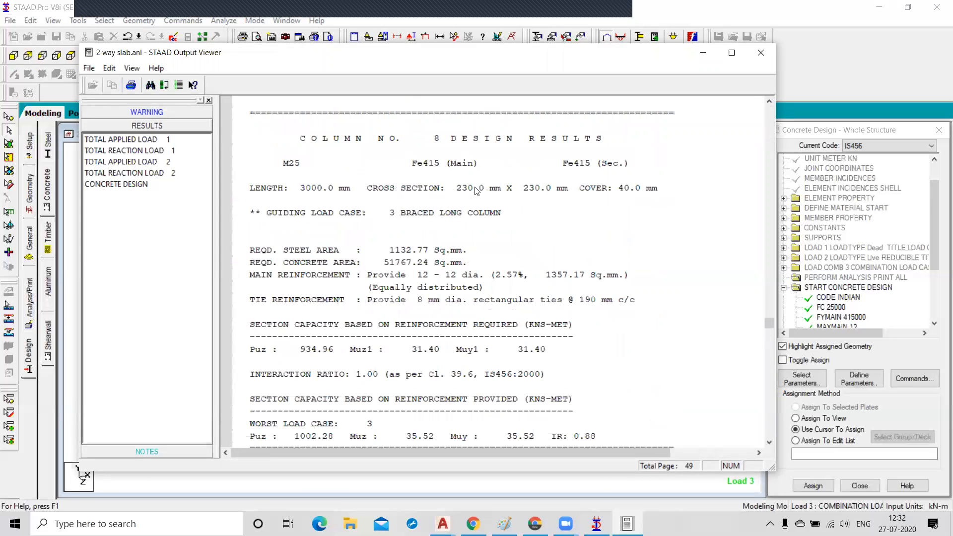
scroll(475, 191, up, 1)
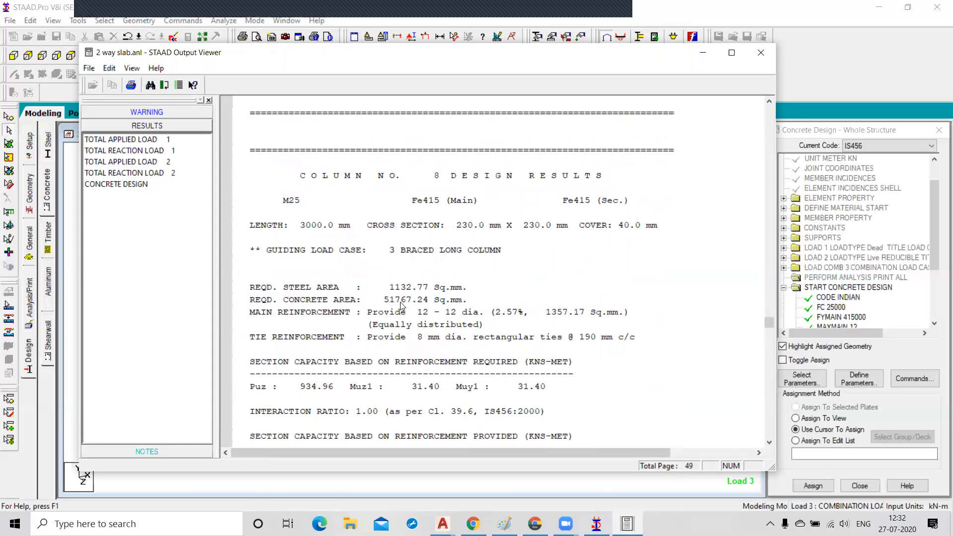
Examine column 8's required steel area, concrete area, main reinforcement and tie reinforcement lines.
click(277, 298)
click(284, 288)
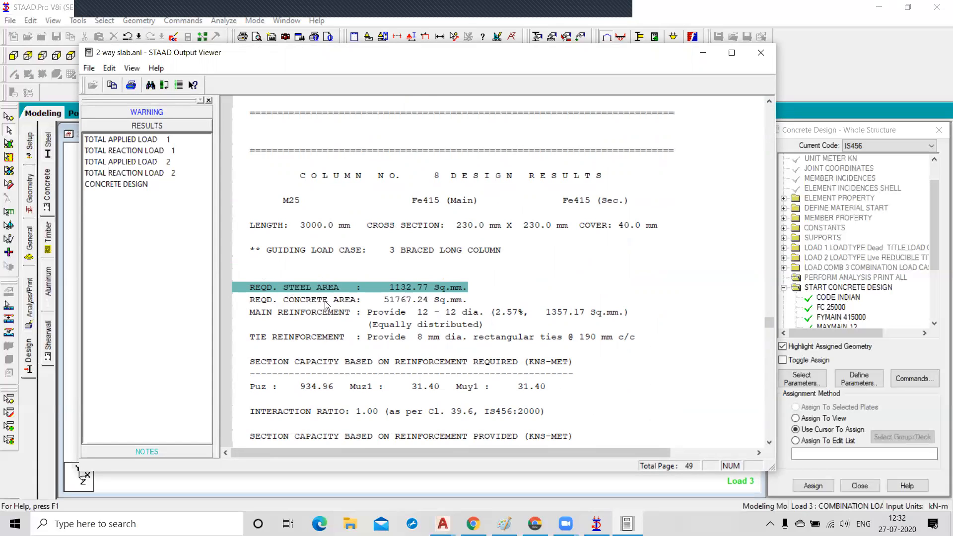
click(274, 301)
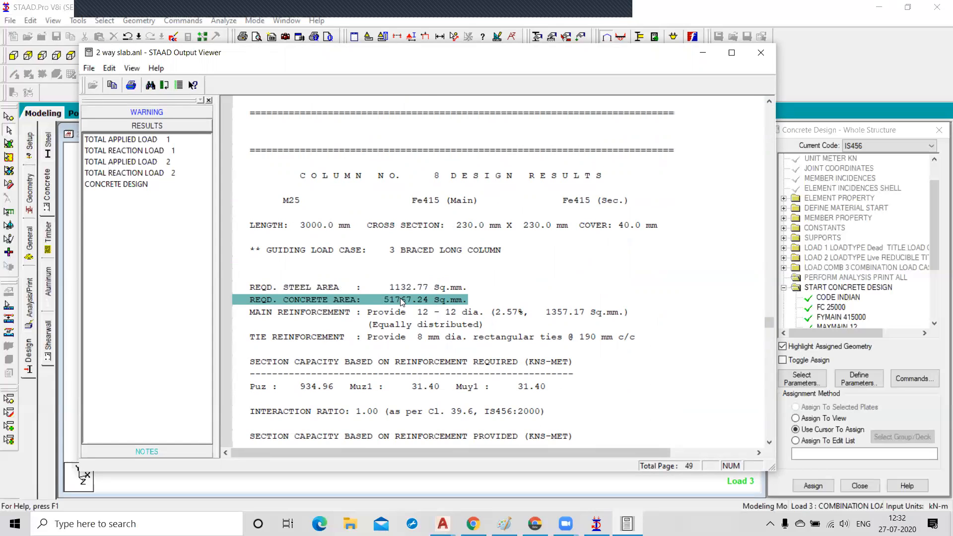
click(407, 287)
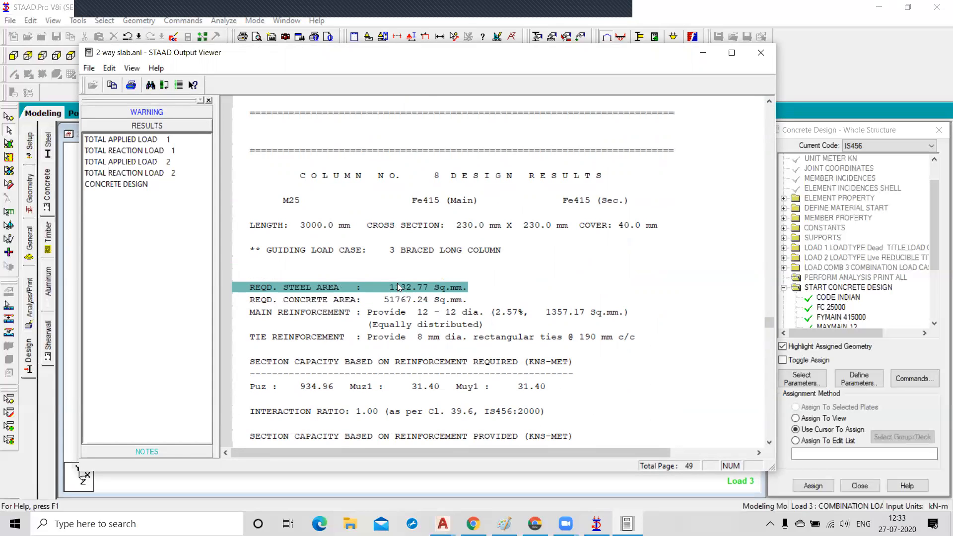
click(423, 314)
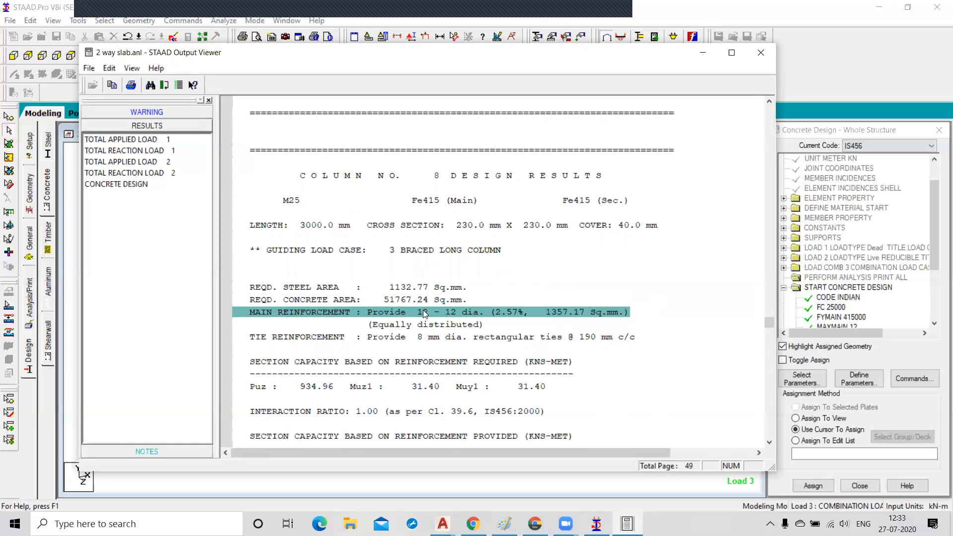
click(561, 323)
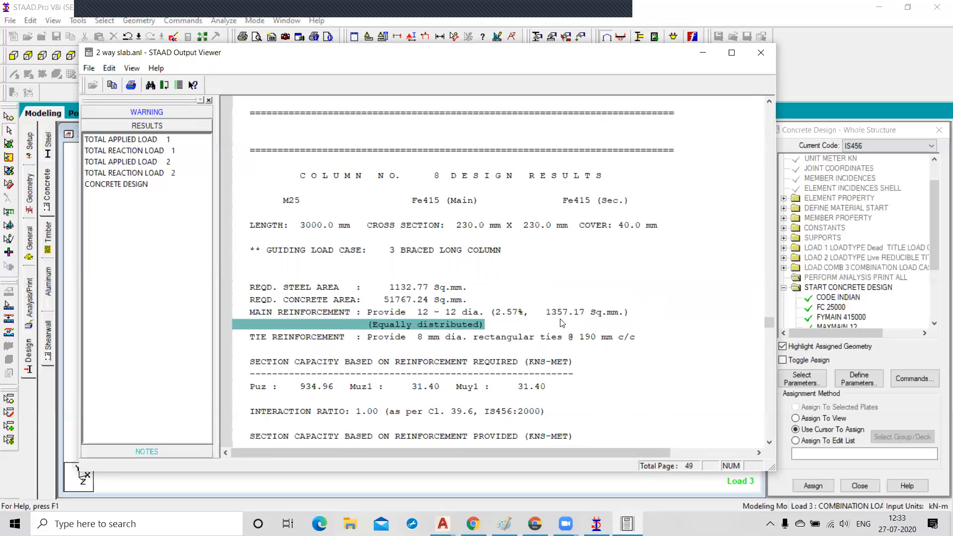
click(569, 316)
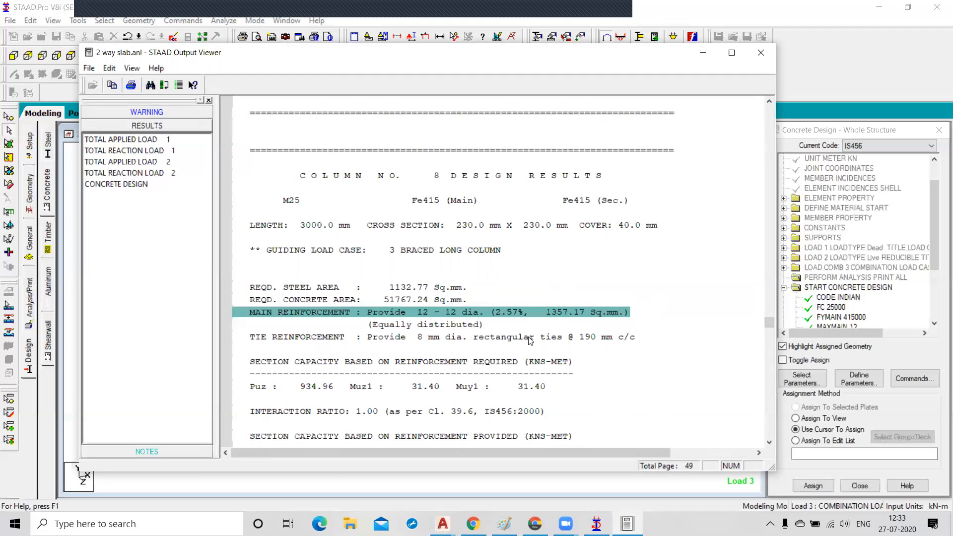
Examine the element design summary for slab element 10, then close the output viewer.
scroll(529, 340, down, 4)
scroll(529, 341, down, 8)
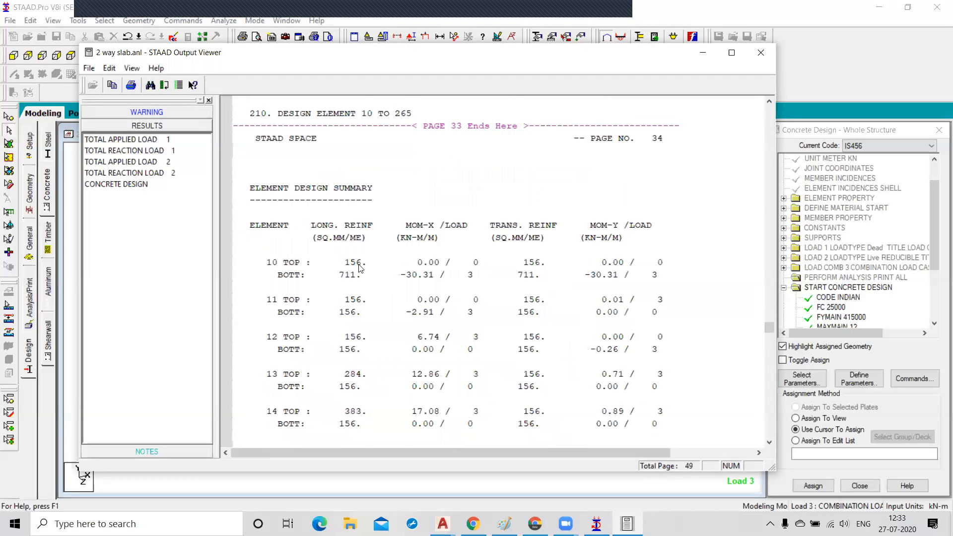
click(356, 266)
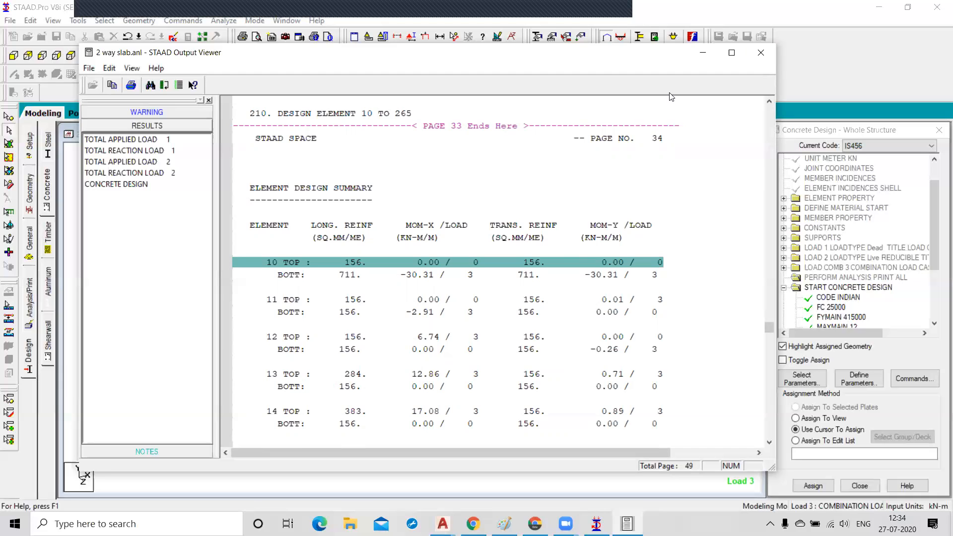
click(760, 57)
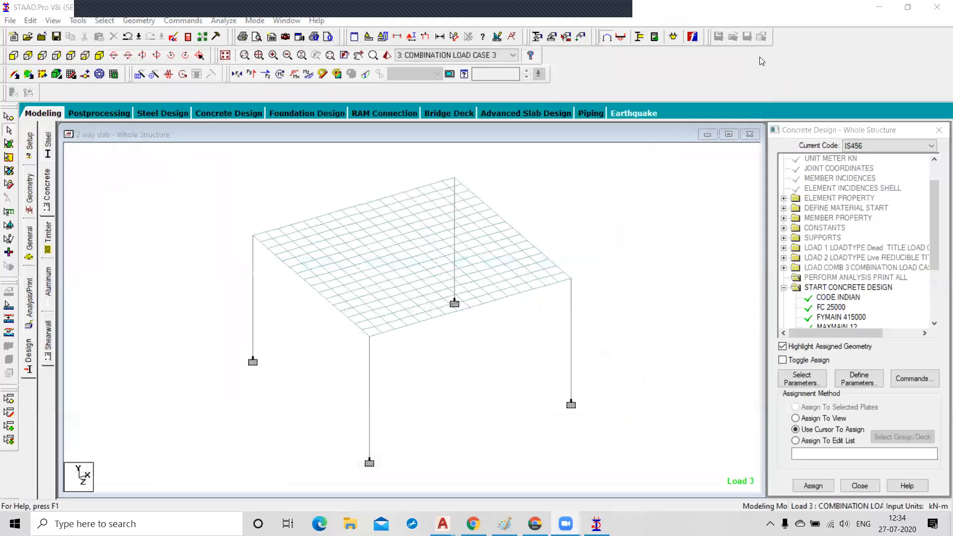